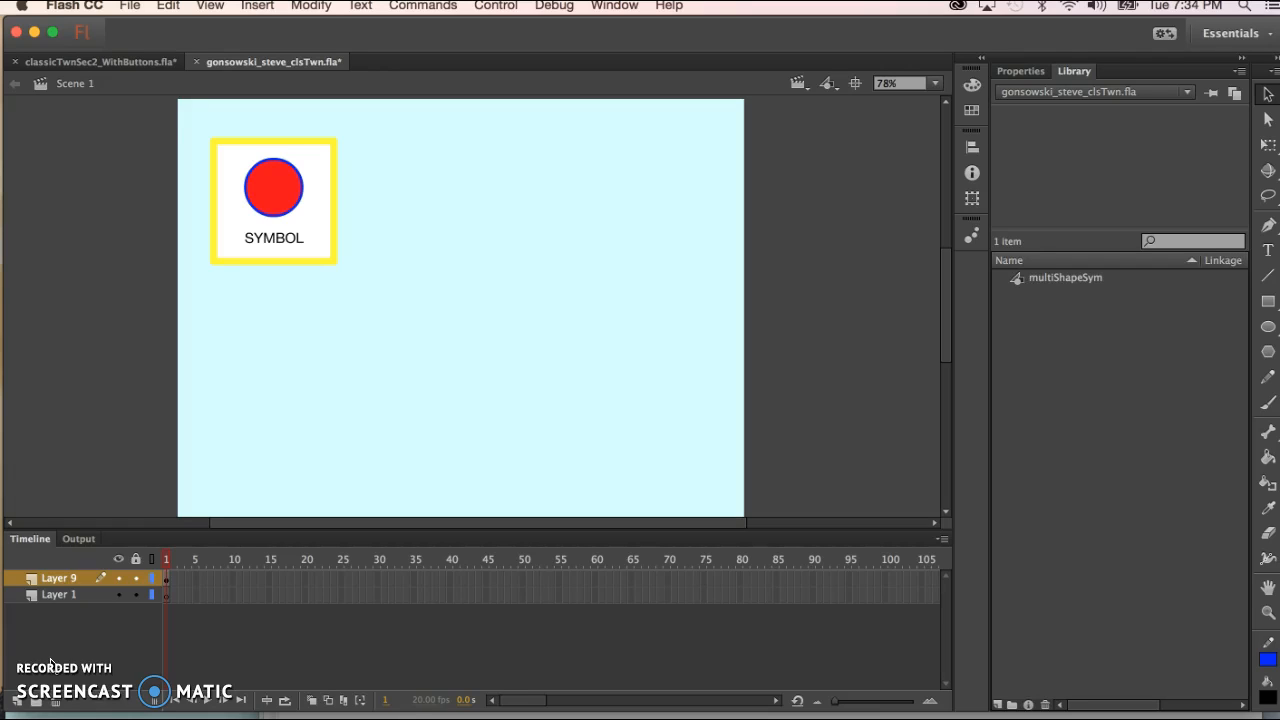
Add a new layer and draw a tall black oval with a blue outline in the lower-left area of the stage
click(21, 704)
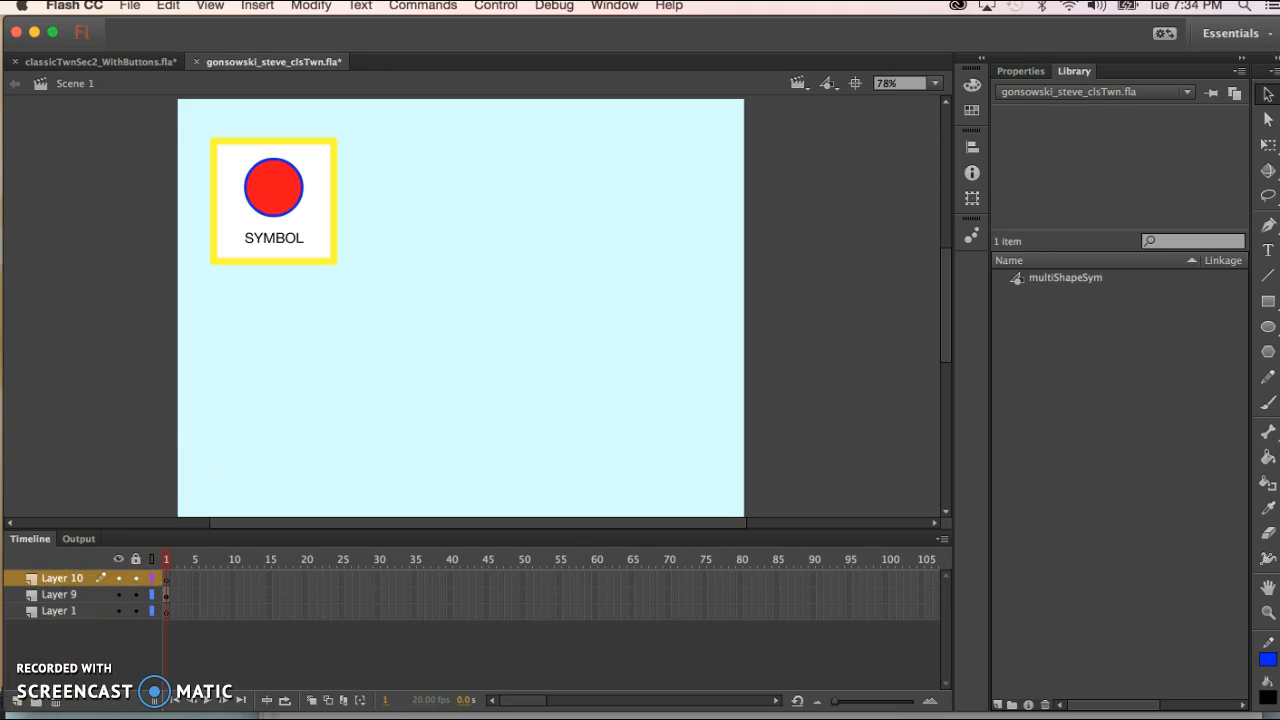
click(1268, 326)
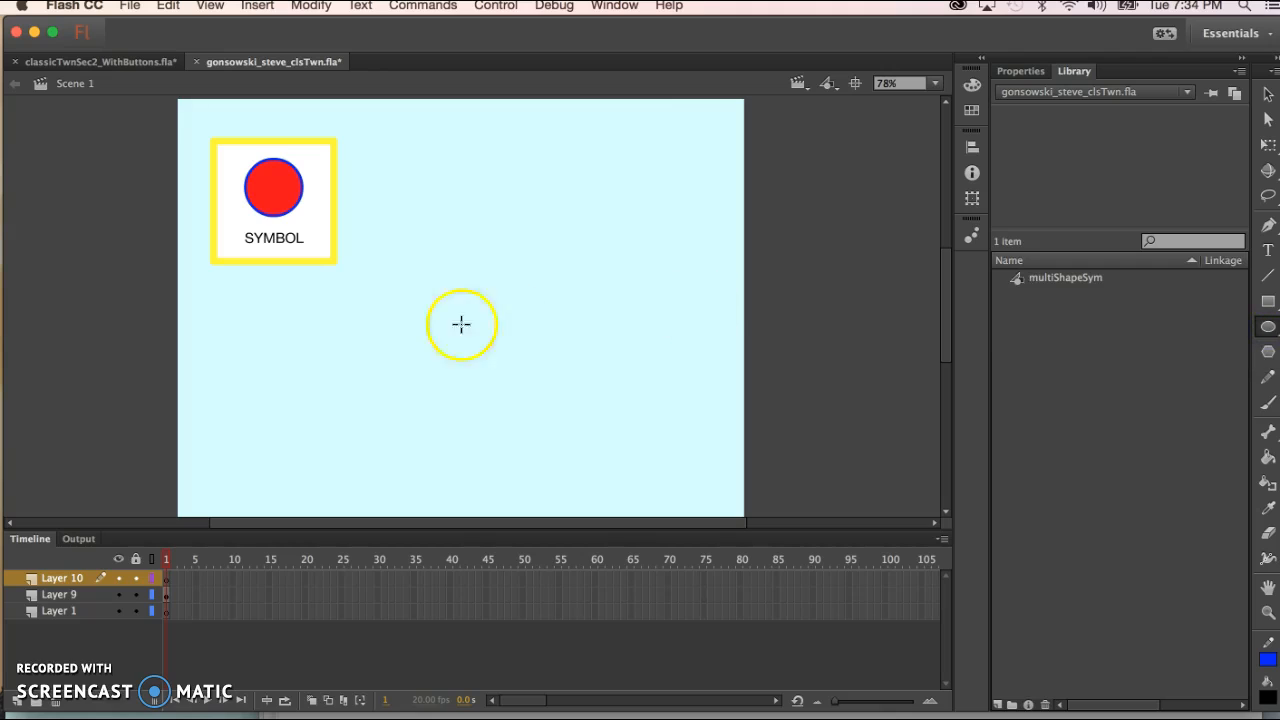
drag(211, 338, 282, 483)
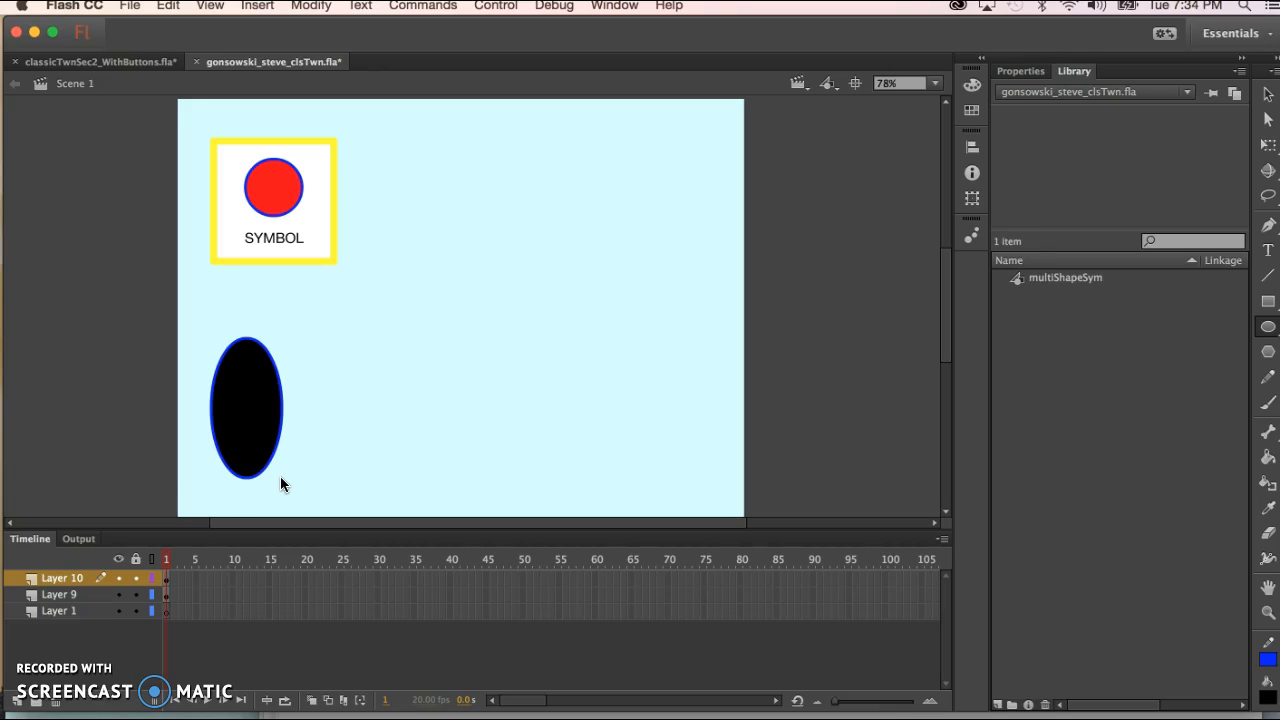
click(1267, 93)
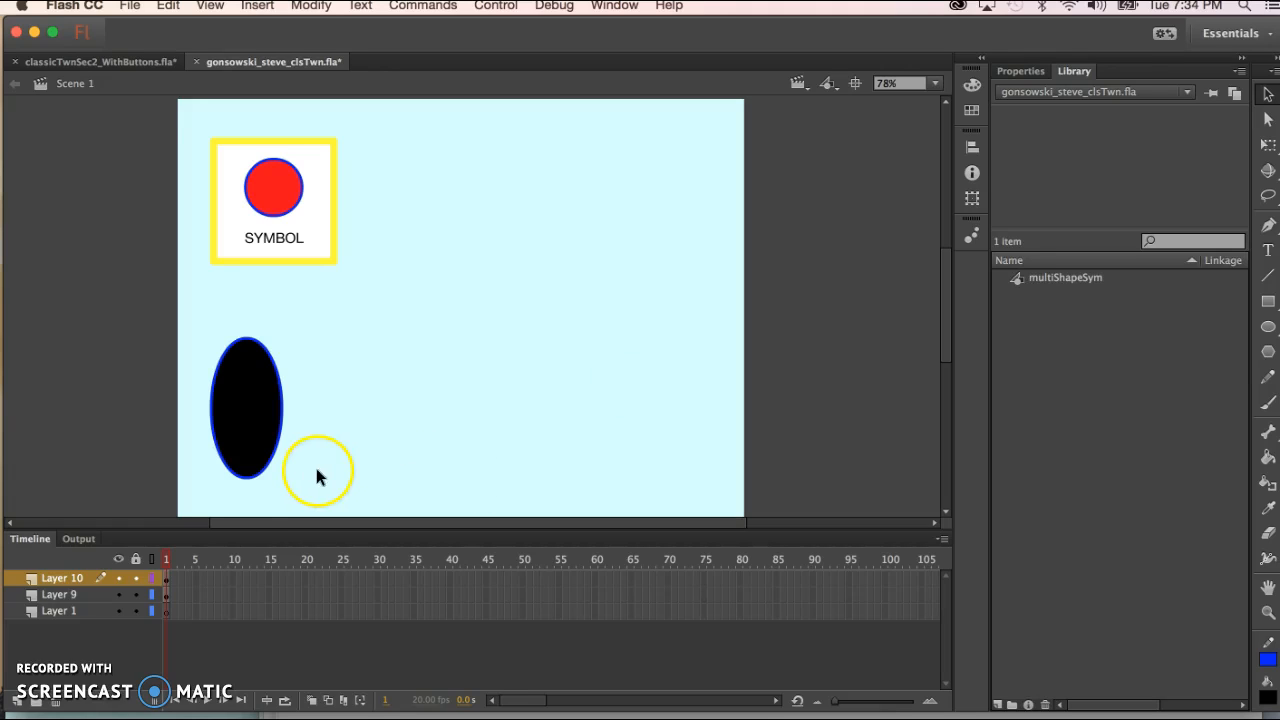
Insert a keyframe at frame 45 of Layer 10 and move the oval horizontally to the right side of the stage
click(481, 578)
key(F5)
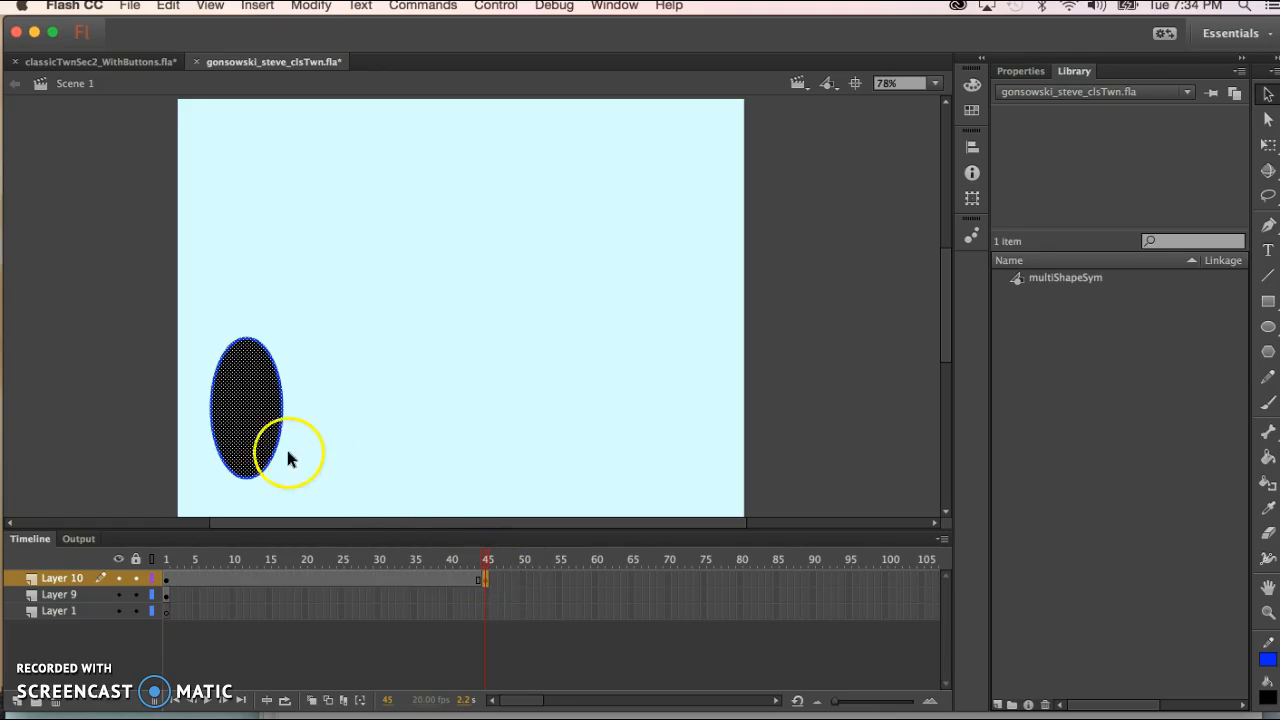
drag(255, 440, 645, 437)
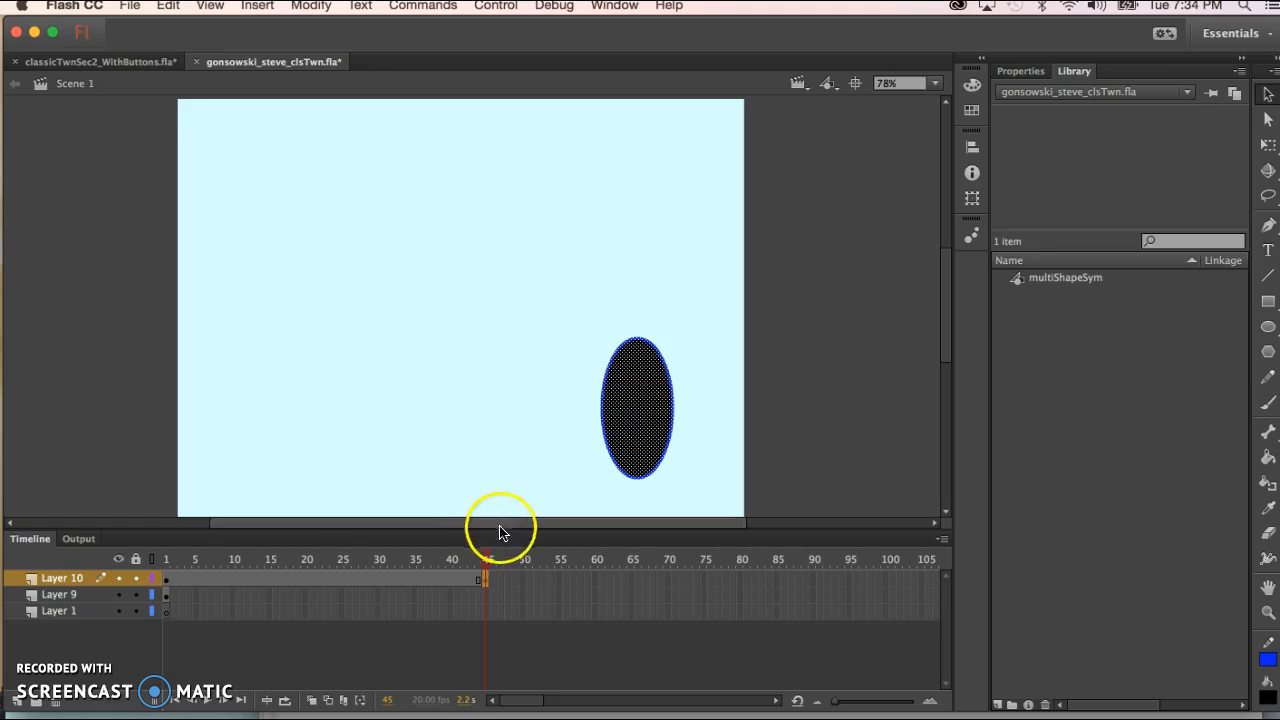
Create a classic tween between the oval's keyframes at frames 1 and 45 on Layer 10
click(486, 561)
drag(486, 561, 379, 549)
click(308, 583)
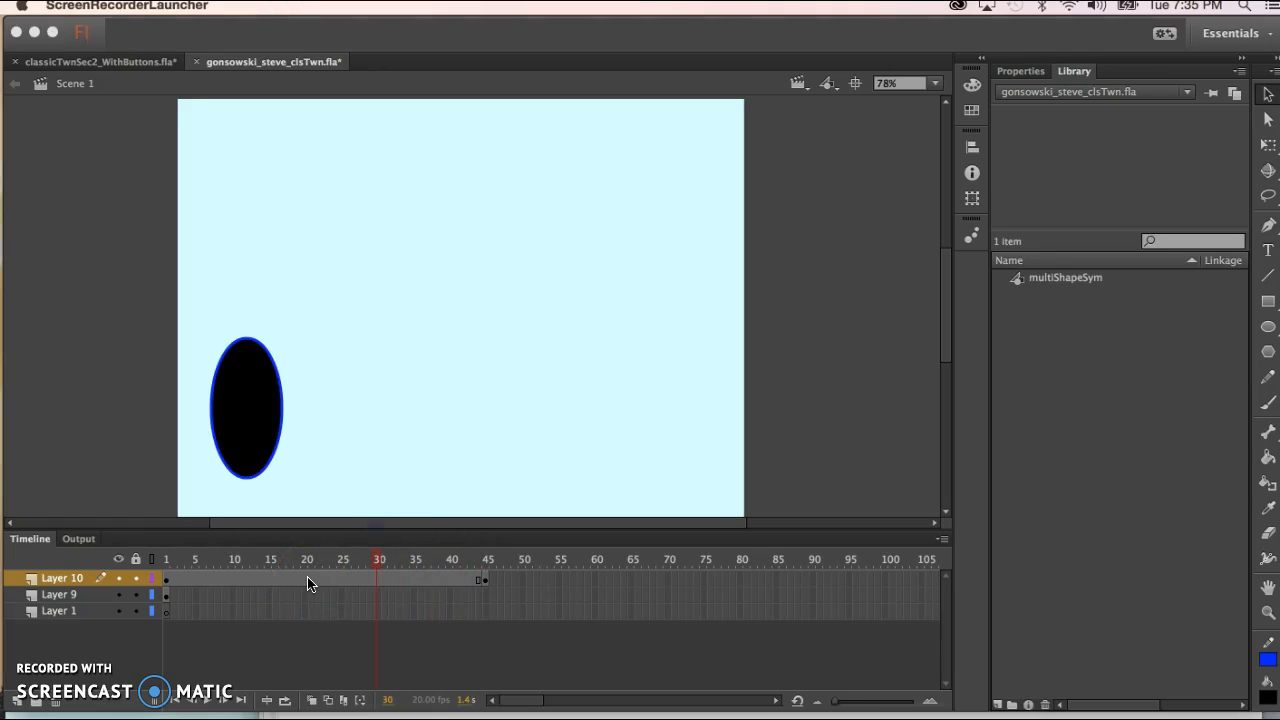
click(308, 583)
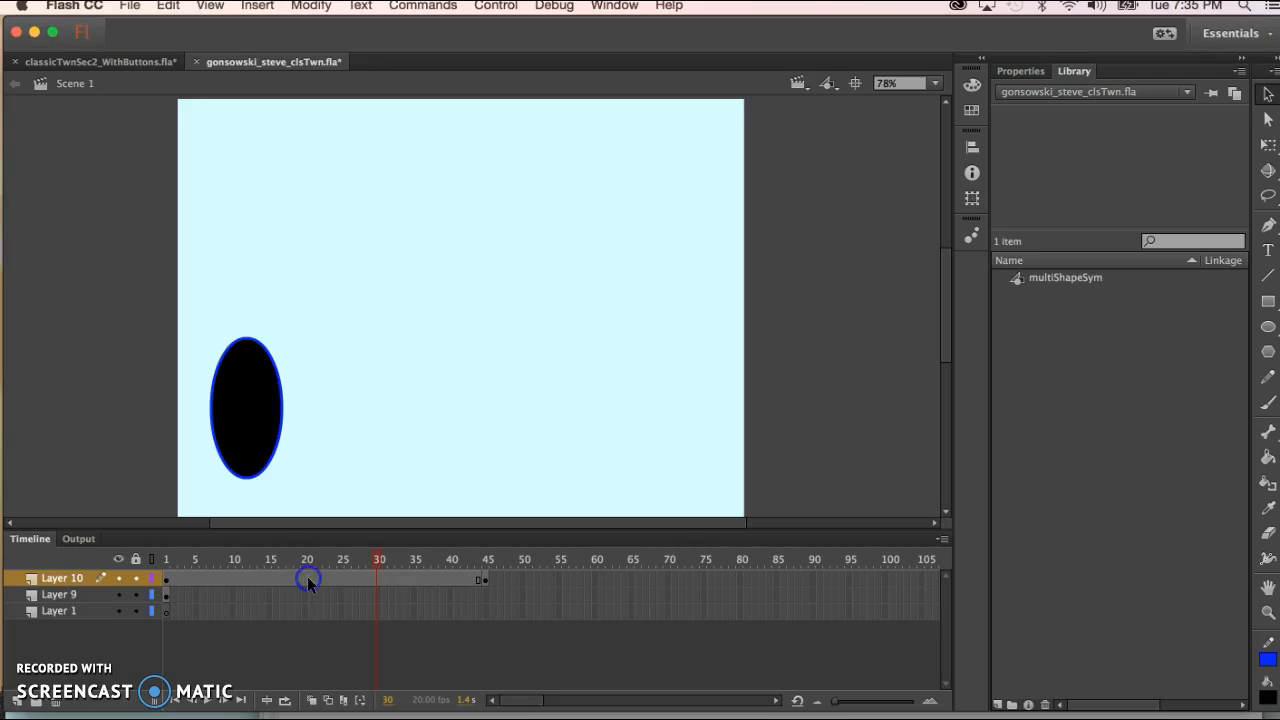
right_click(308, 583)
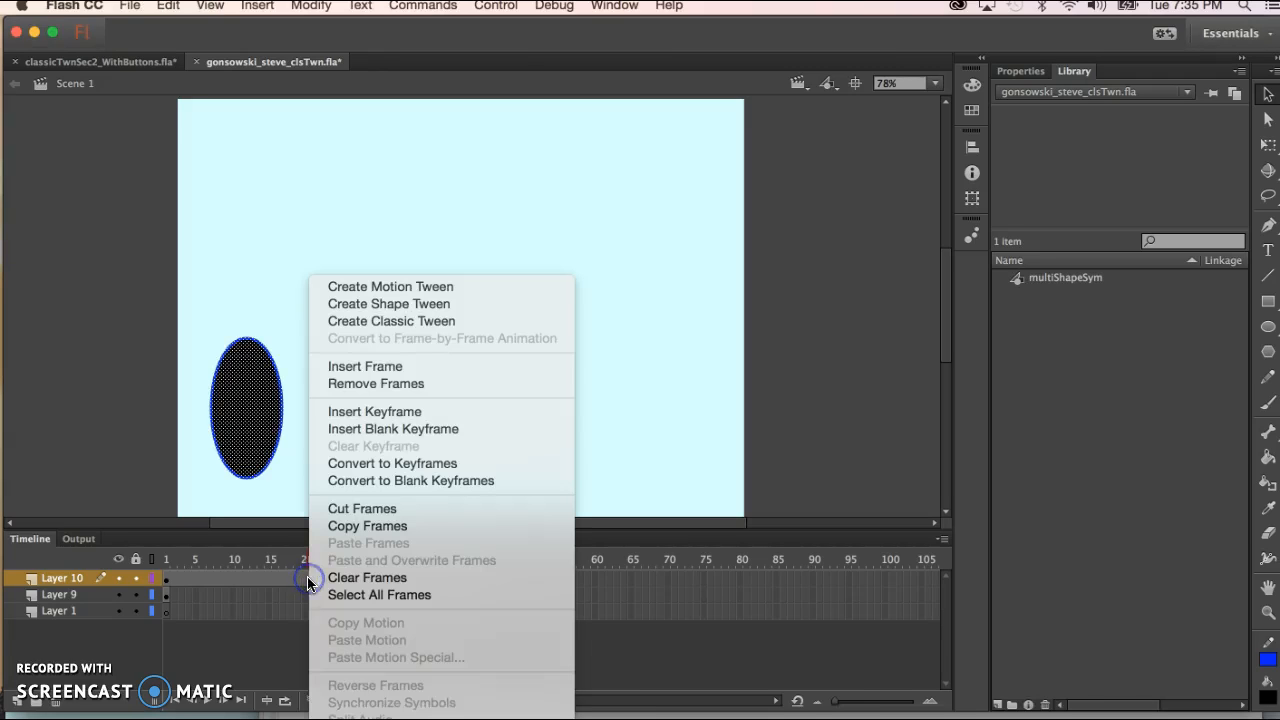
click(430, 320)
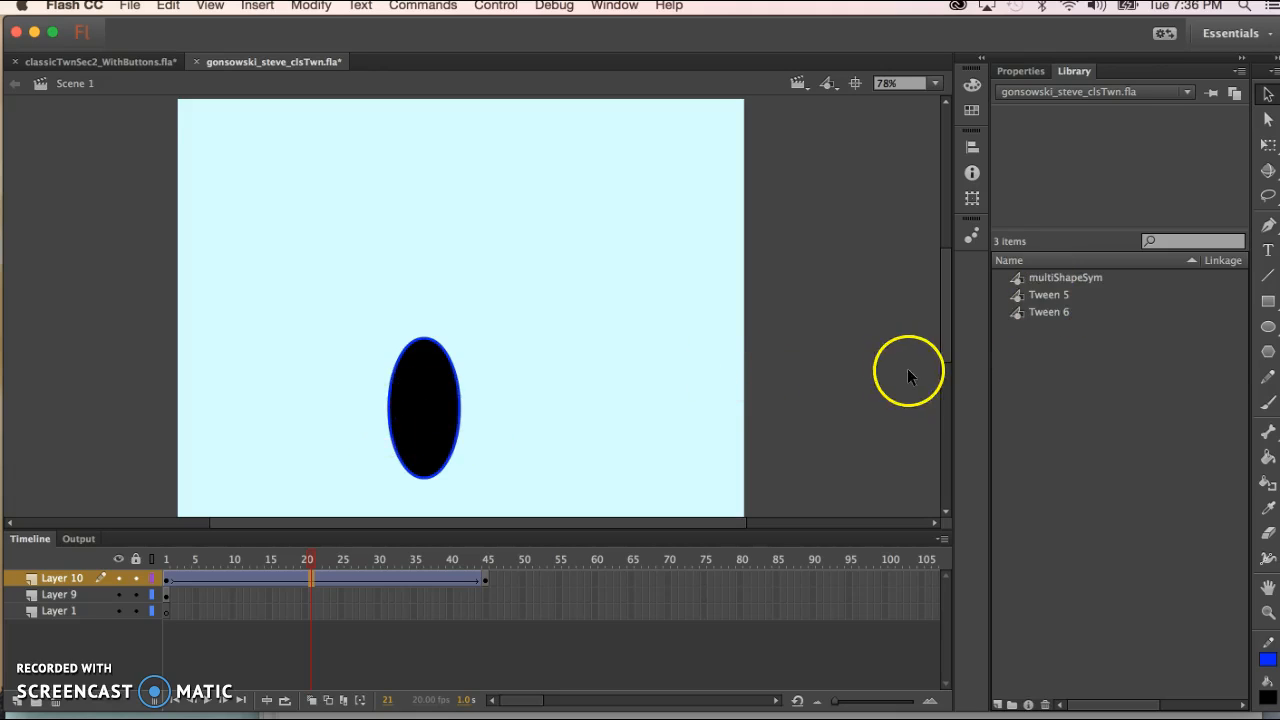
Inspect the library previews of Tween 5, Tween 6 and multiShapeSym
click(1040, 294)
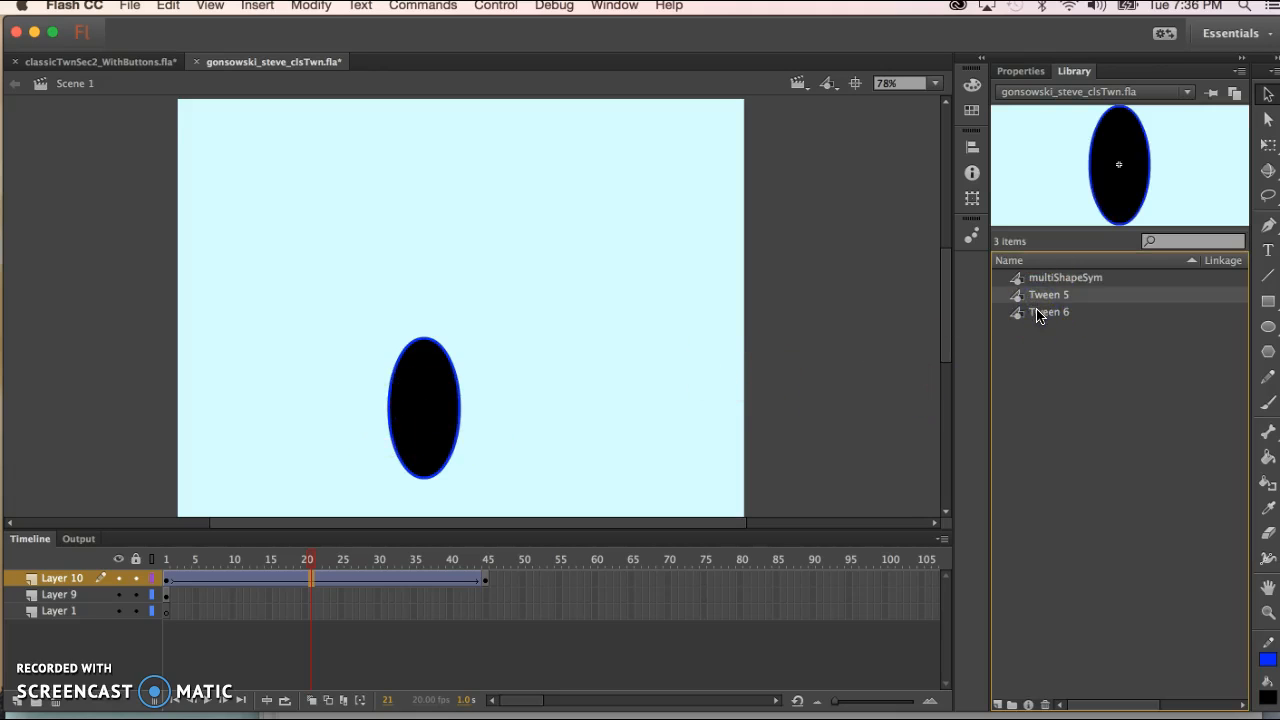
click(1038, 314)
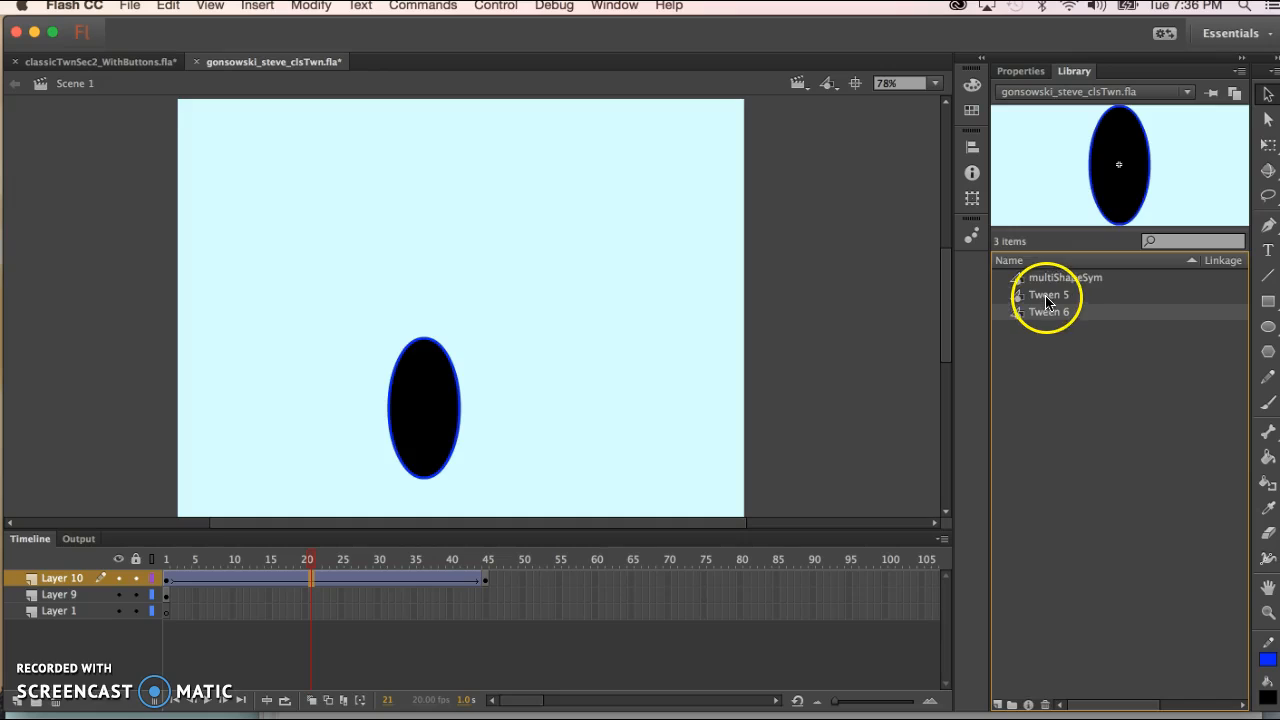
click(1046, 300)
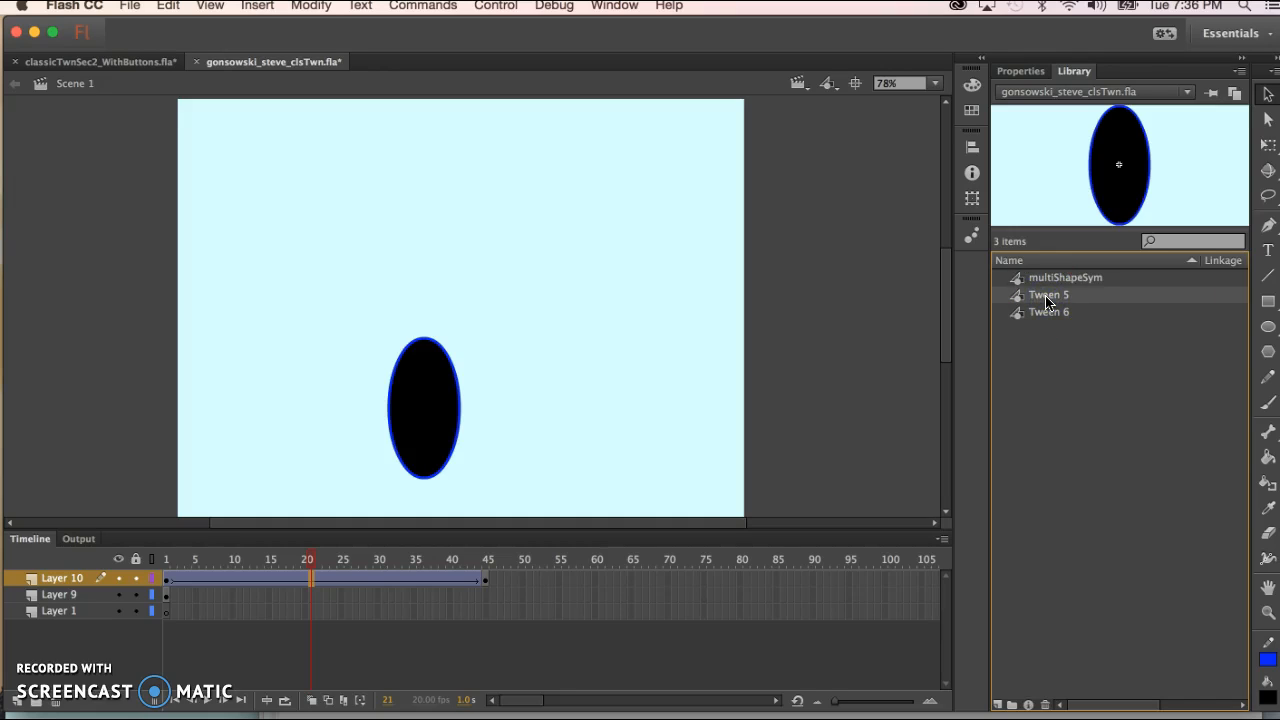
click(1055, 312)
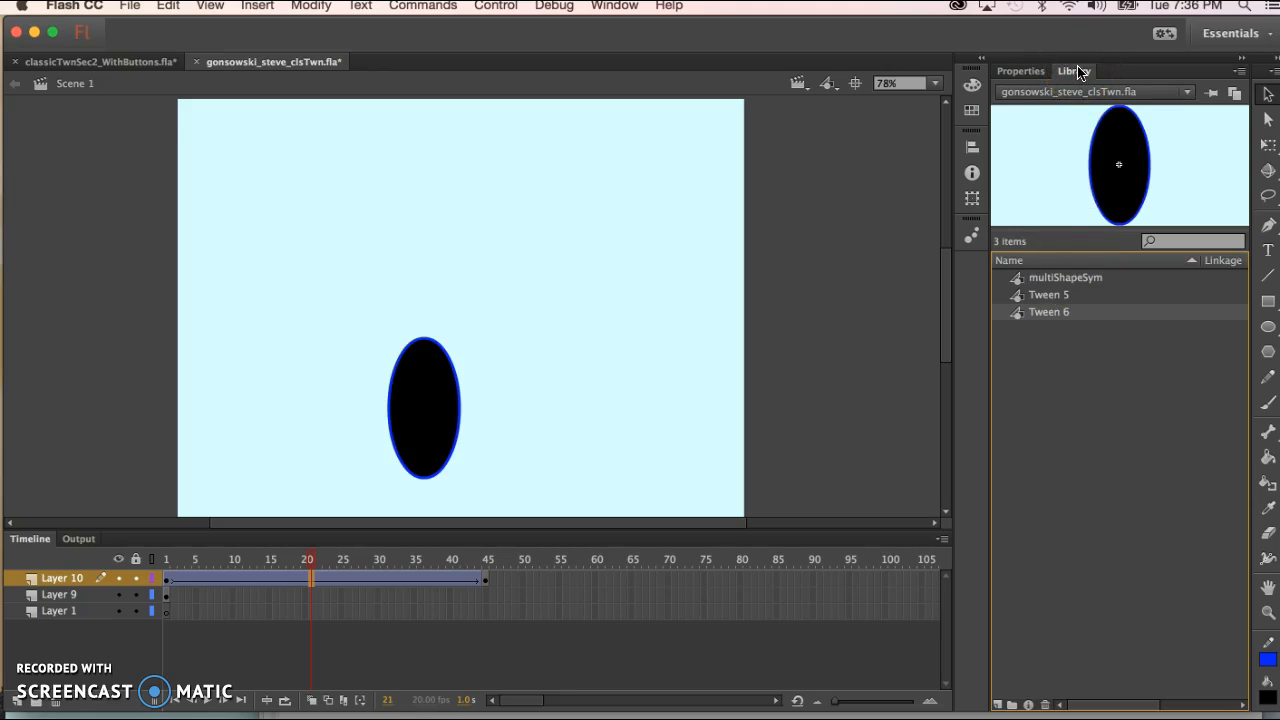
click(1063, 279)
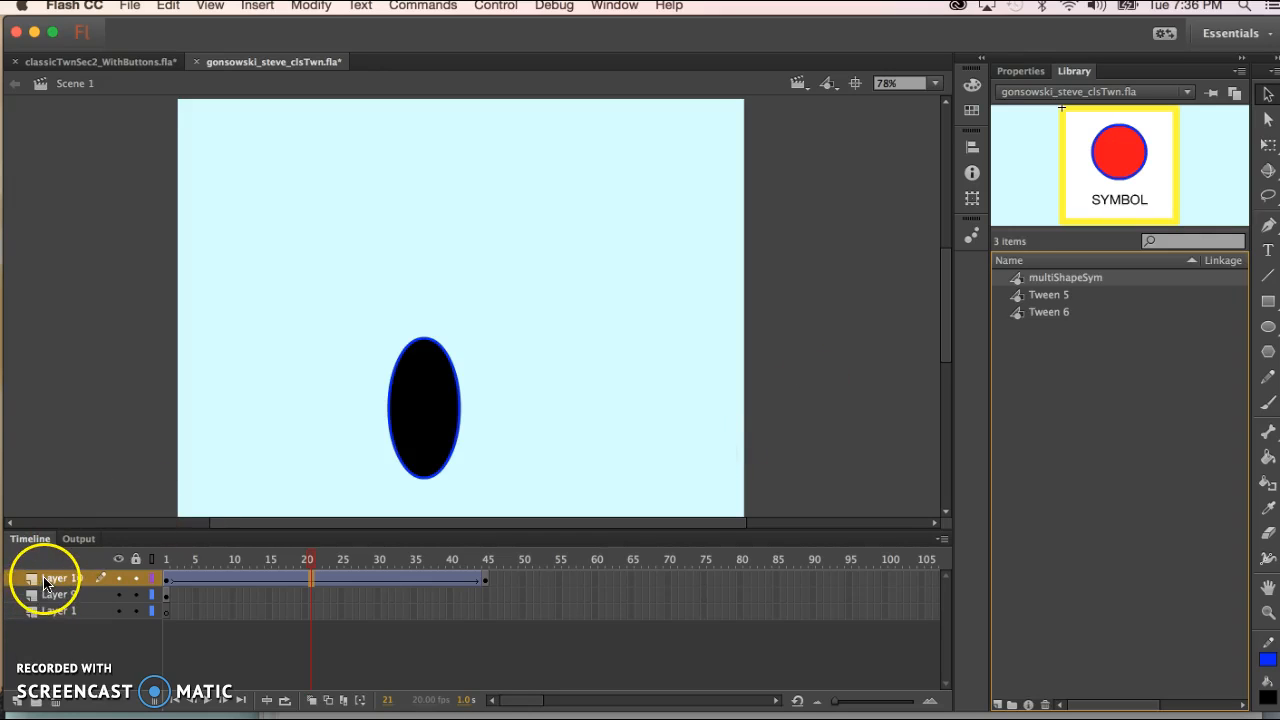
Delete Layer 10 with the oval animation and remove the Tween 5 and Tween 6 symbols from the library
click(55, 702)
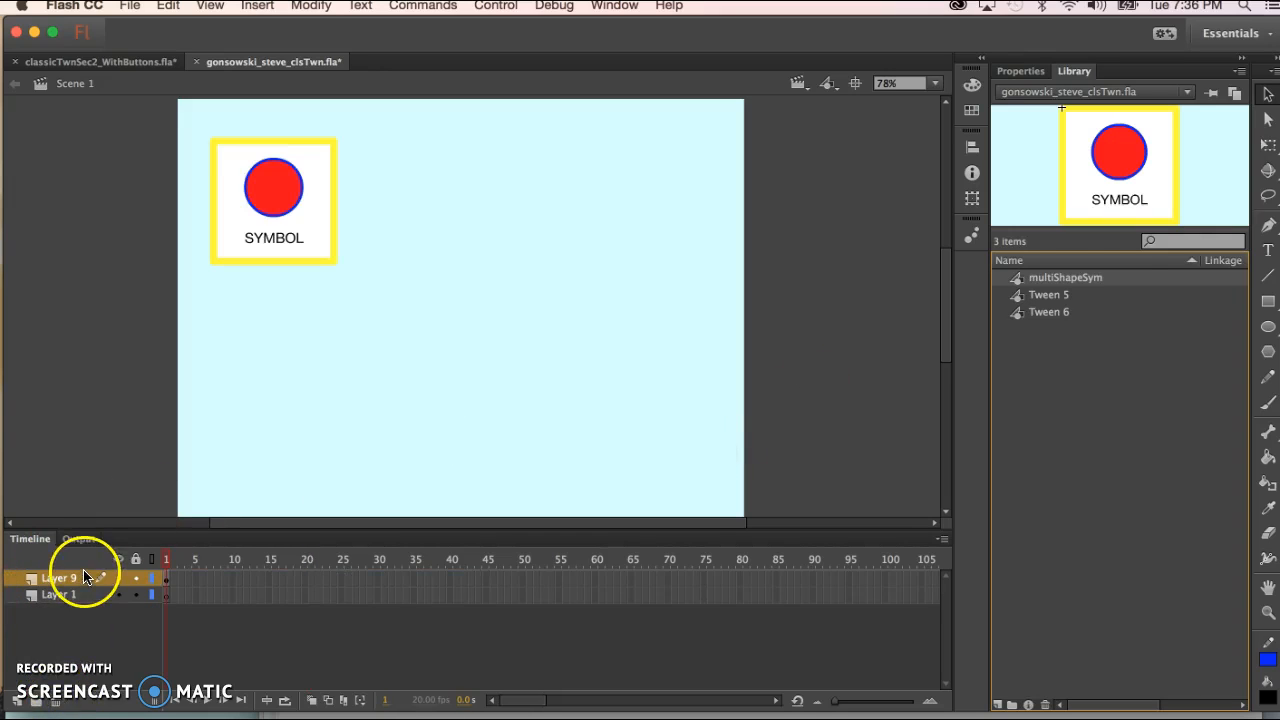
click(1048, 296)
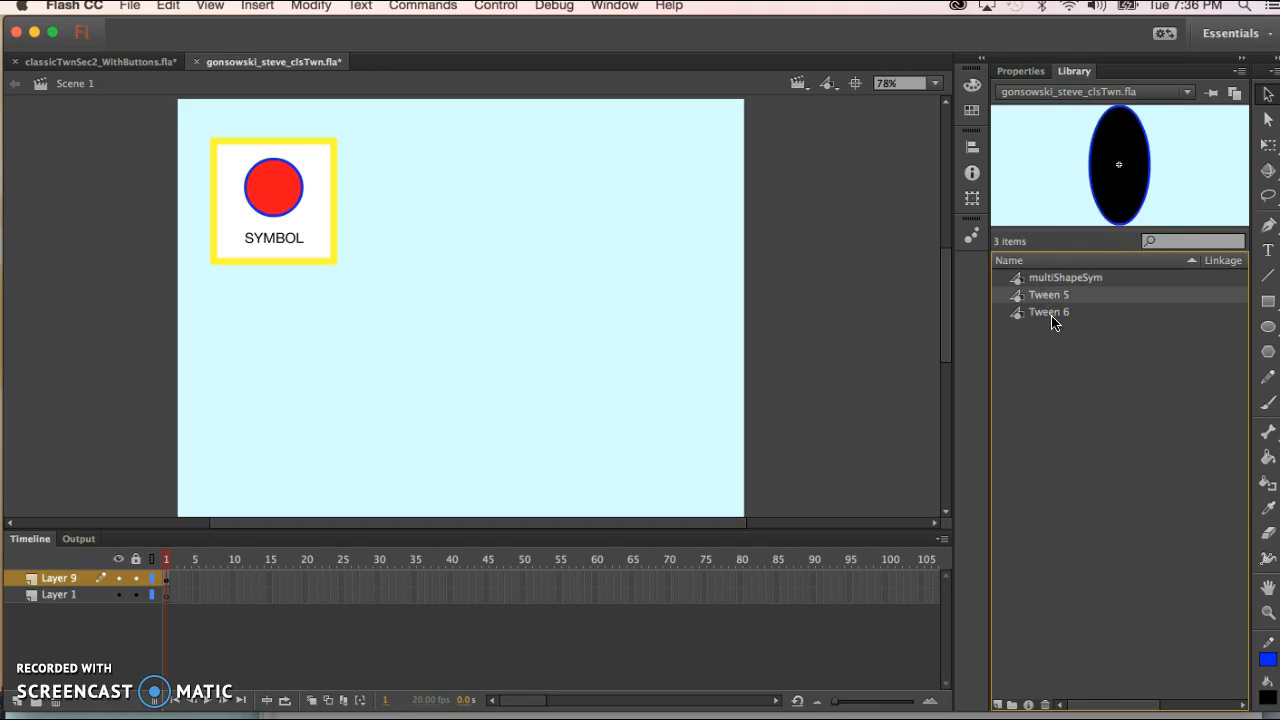
shift+click(1052, 313)
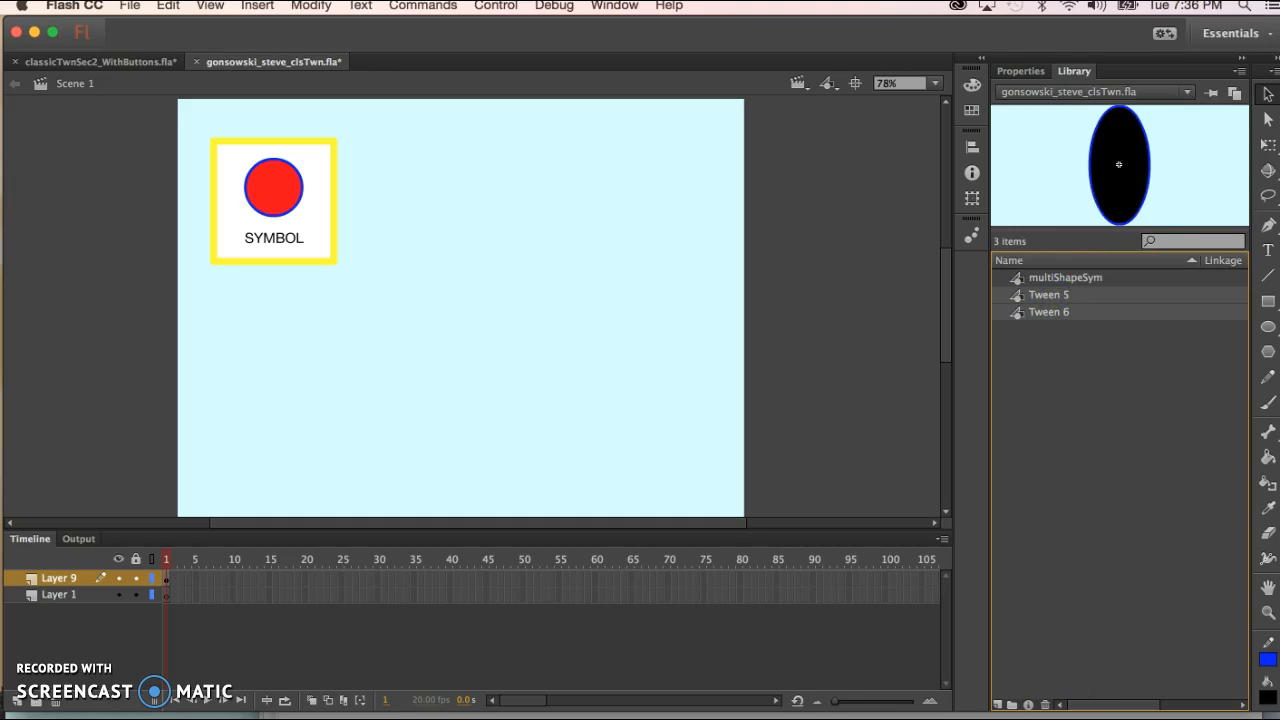
click(1044, 704)
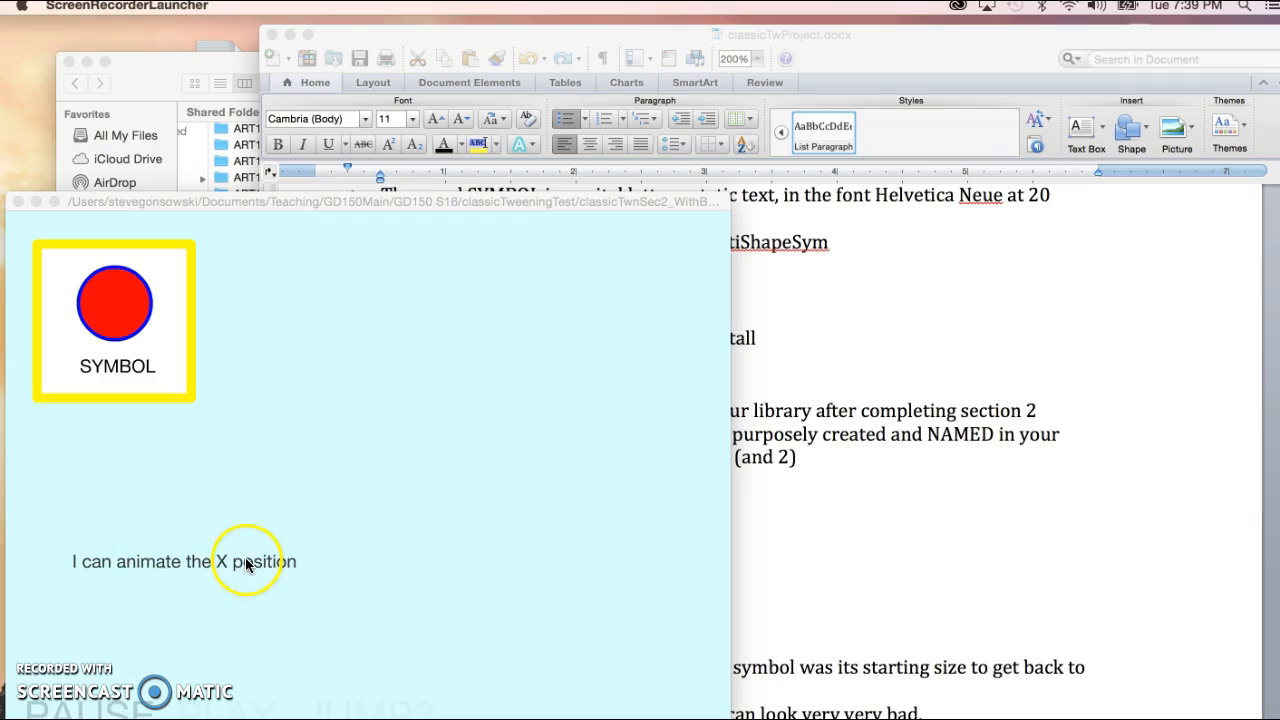
Switch to Word and copy the line "I can animate the X position" from the Animation Text section of classicTwProject.docx
click(849, 504)
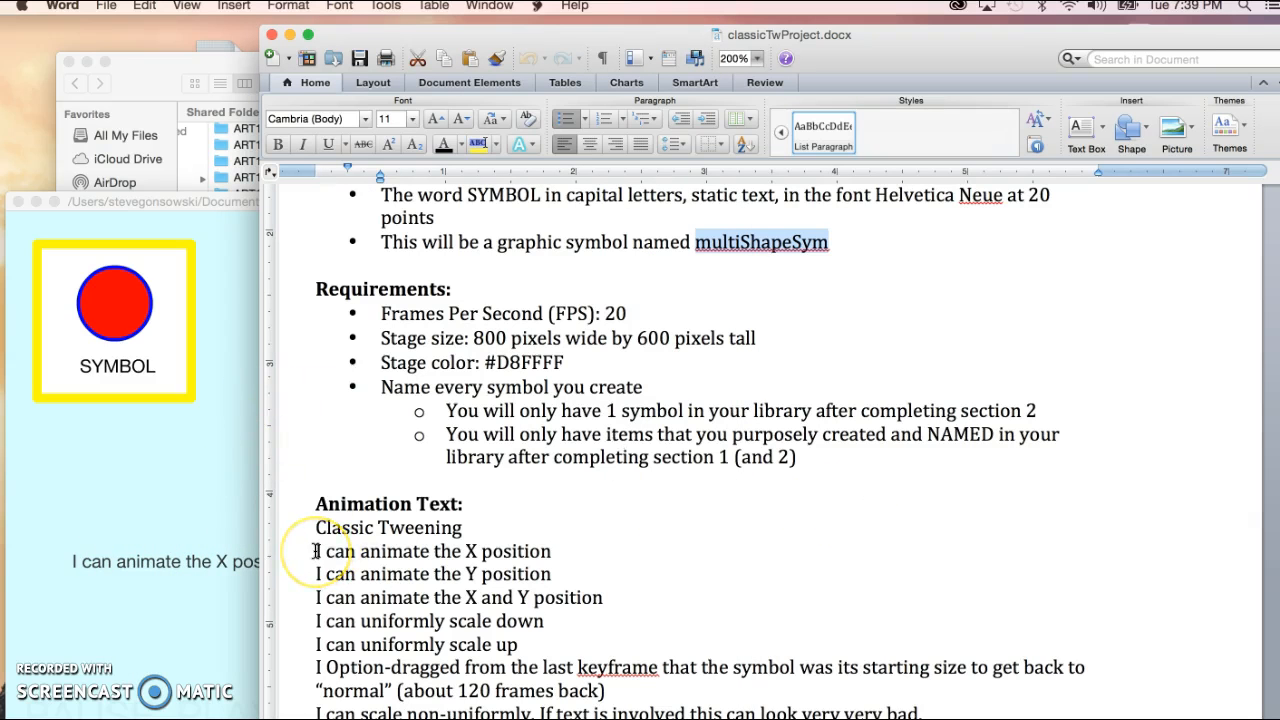
drag(322, 551, 553, 551)
key(super+c)
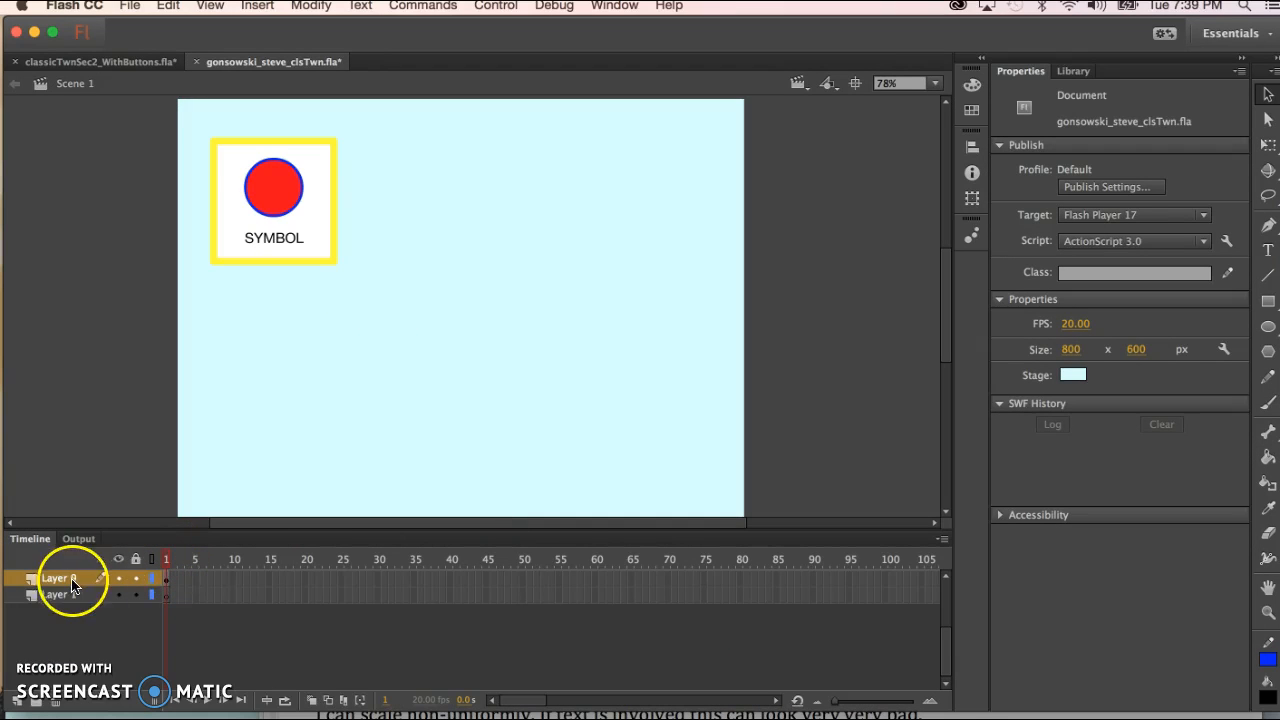
Rename Layer 9 as "main symbol" and Layer 1 as "text"
click(119, 578)
click(119, 578)
click(119, 578)
click(119, 578)
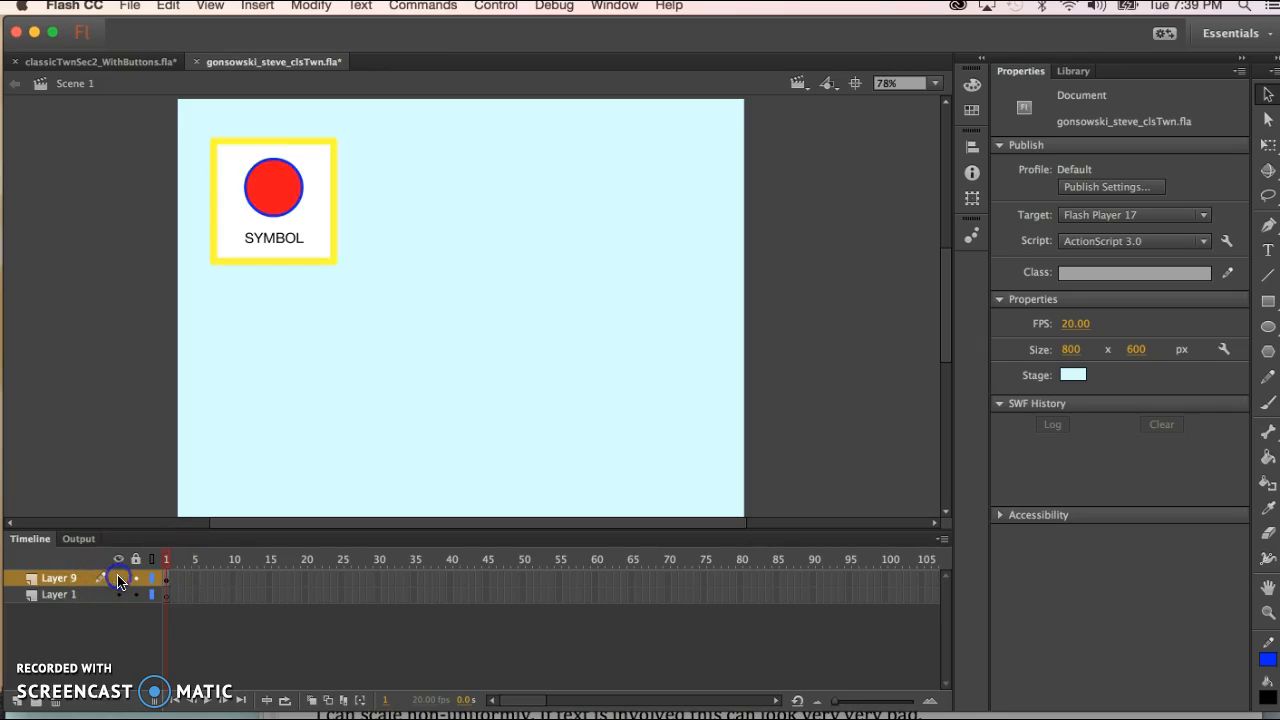
double_click(47, 578)
text(Main)
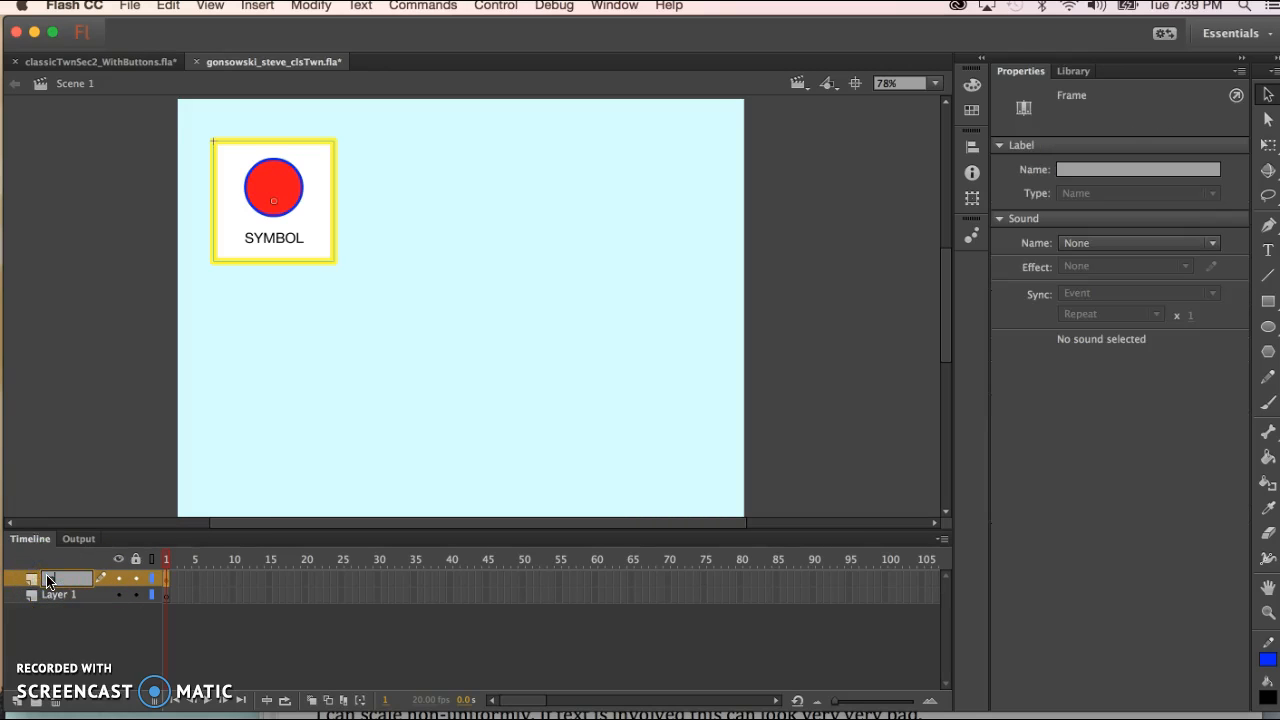
text( symbol)
double_click(58, 595)
text(text)
click(62, 620)
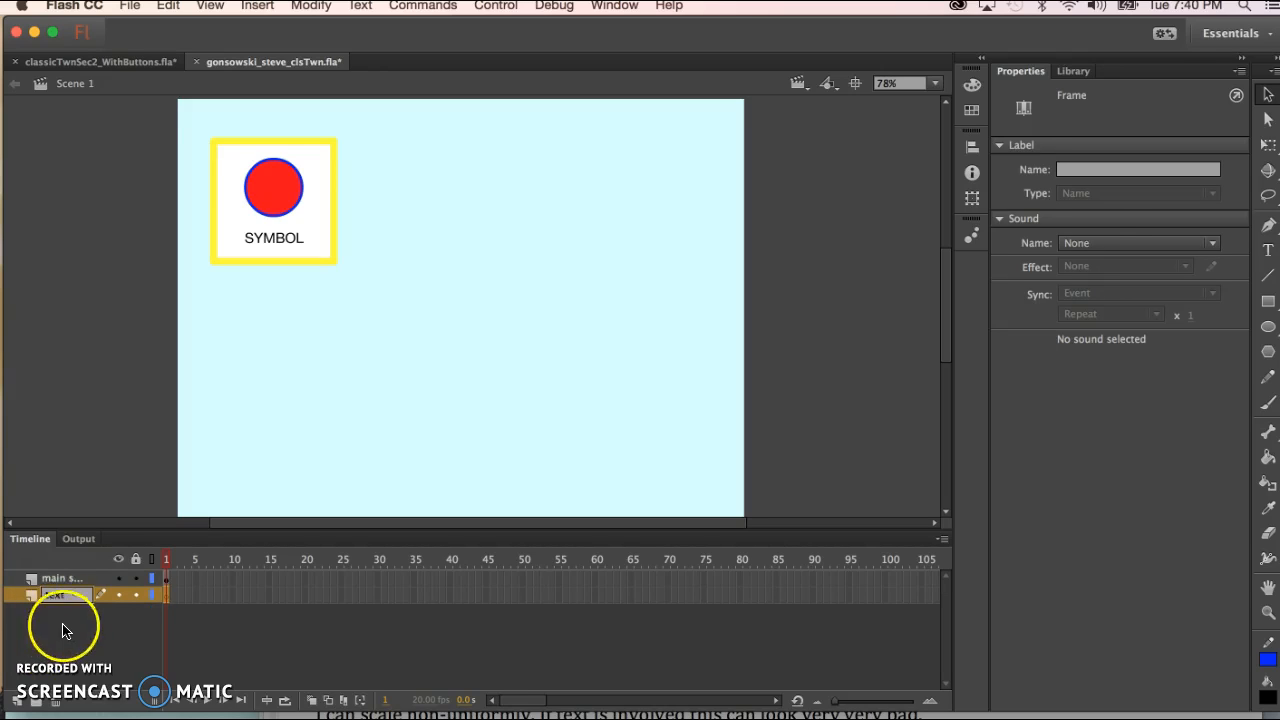
click(171, 598)
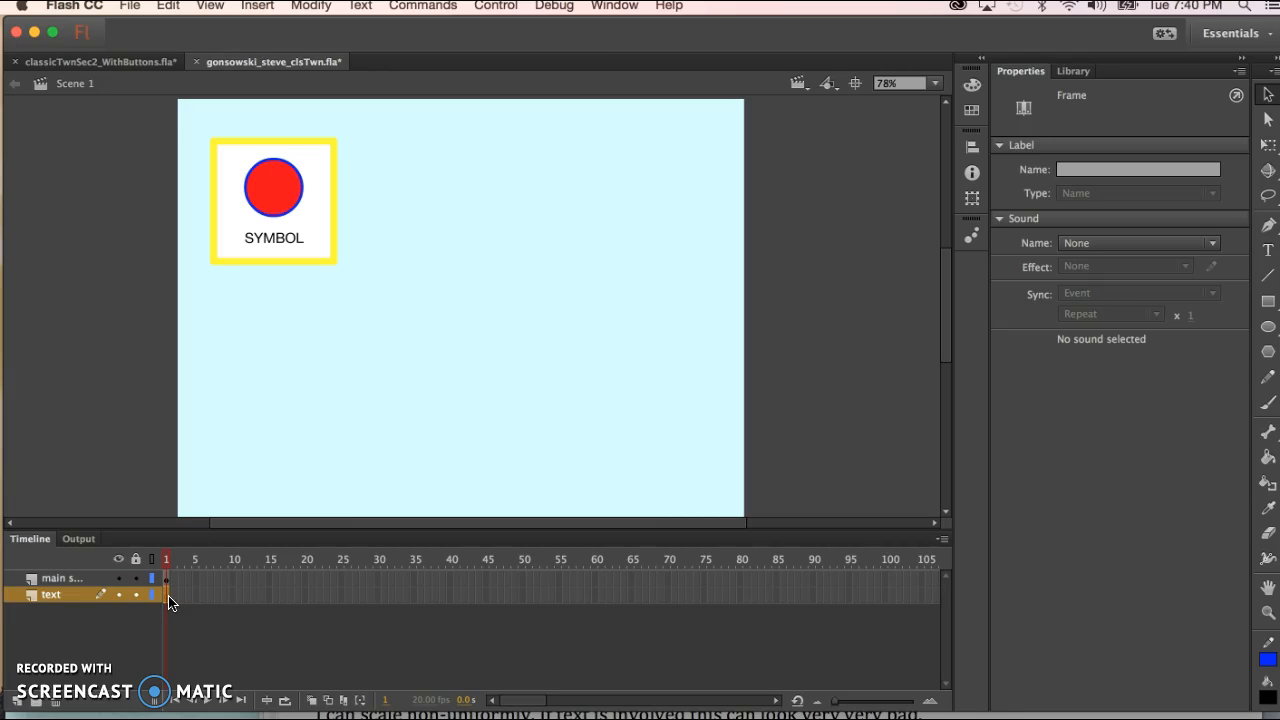
key(F6)
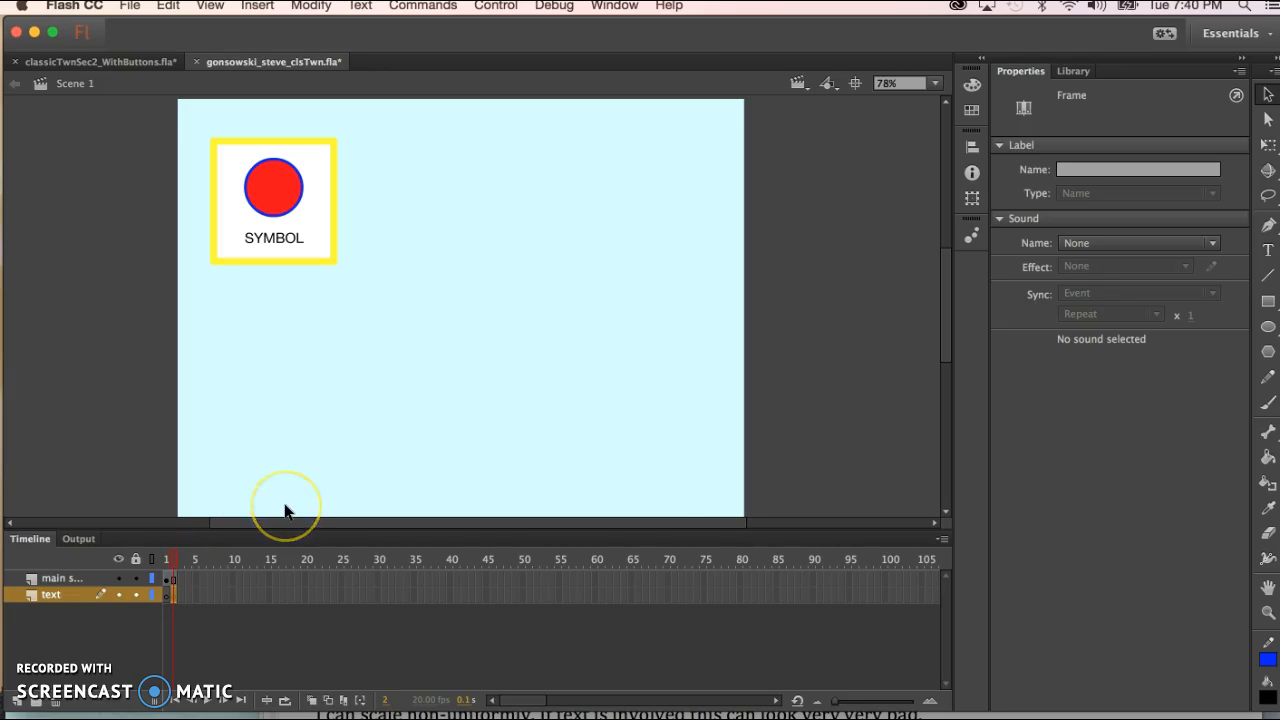
key(super+z)
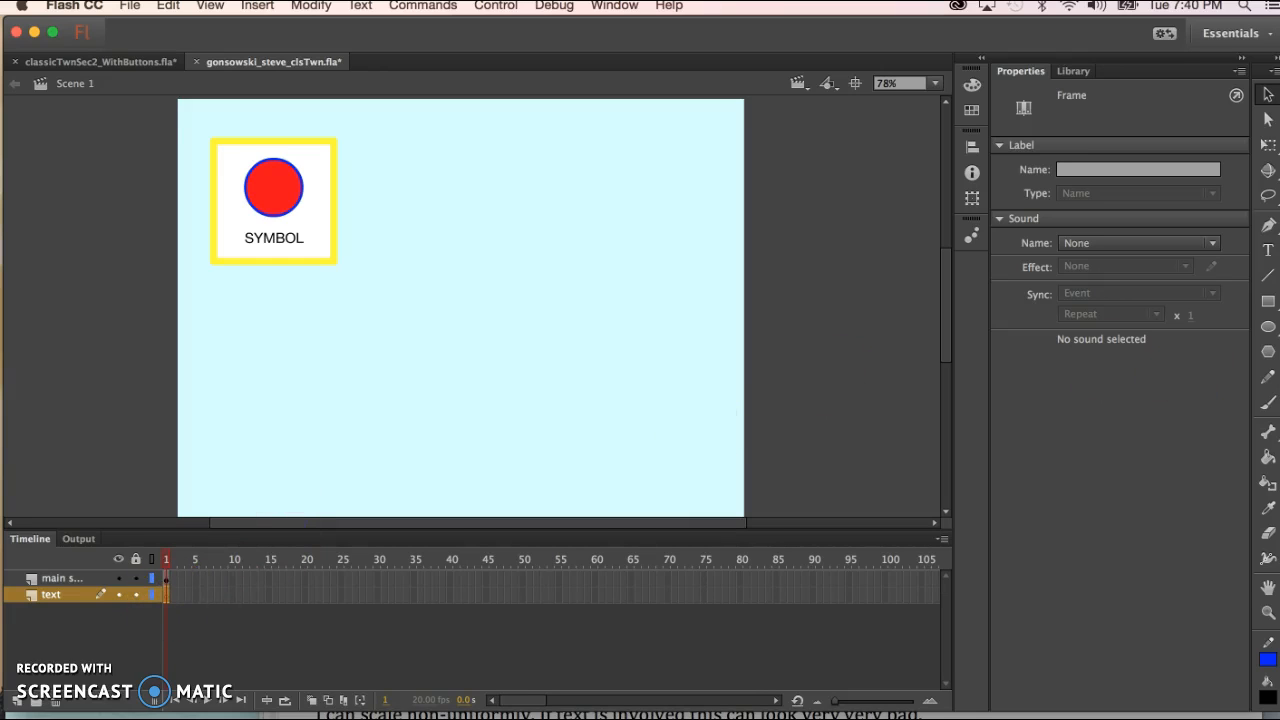
Place a static text block below the symbol at about X 52, Y 386 on the text layer and paste the copied line
click(1267, 250)
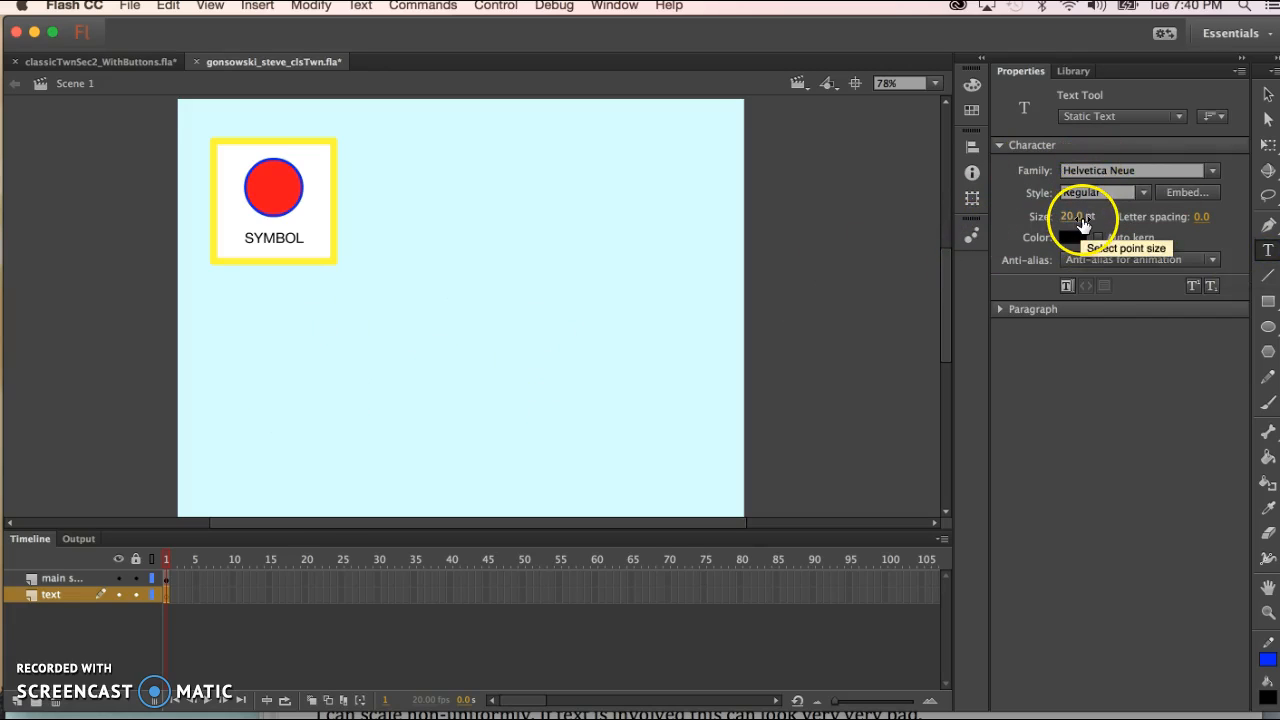
click(217, 388)
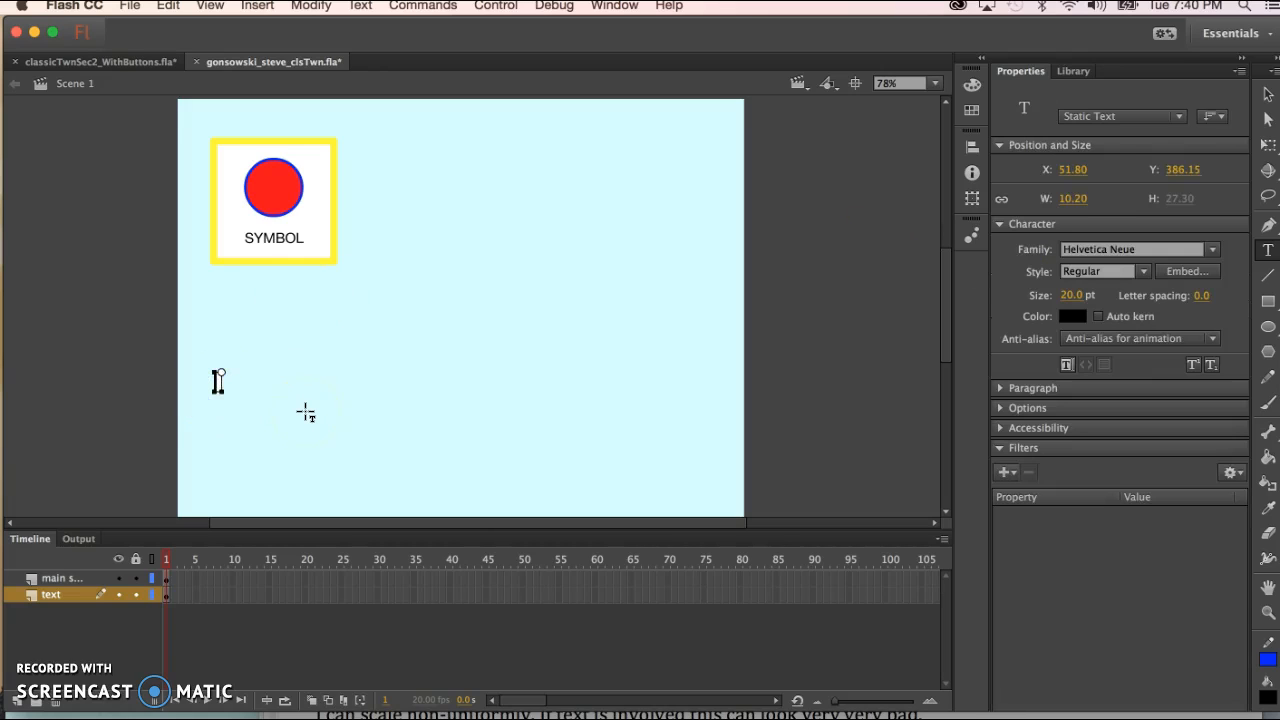
key(super+v)
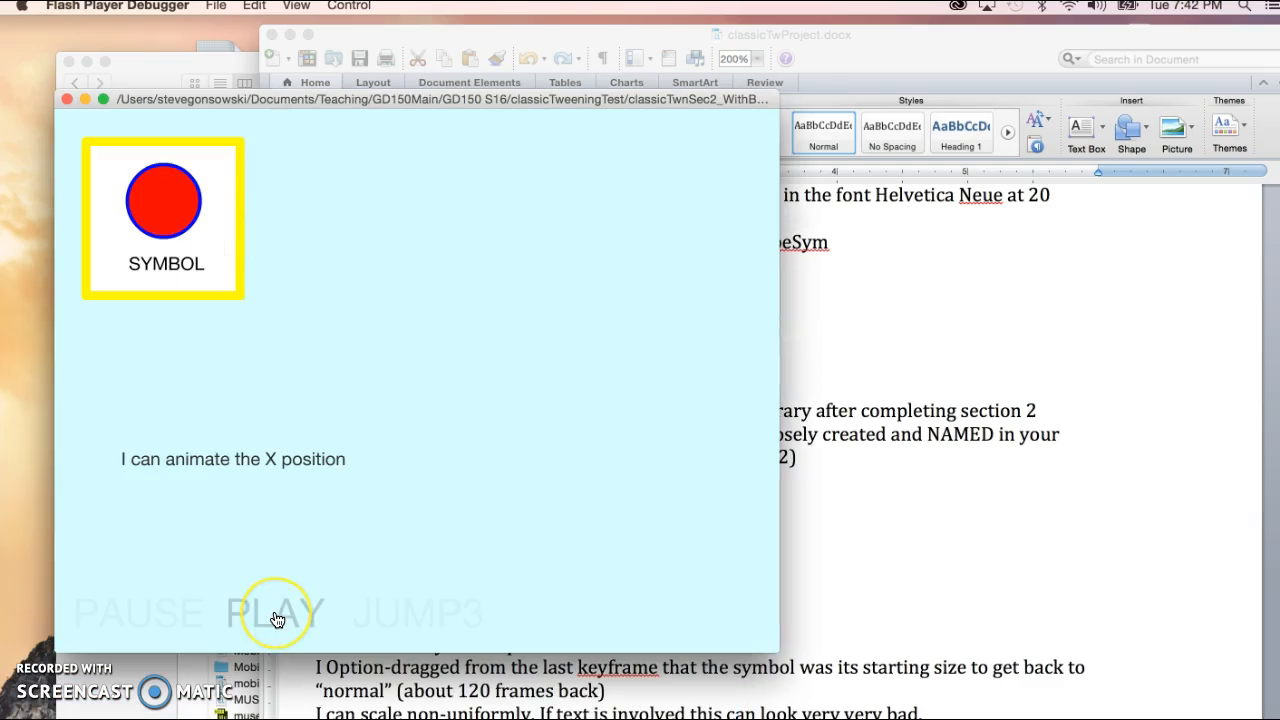
Preview the sample classic tween movie using its PLAY and JUMP3 controls, and close the preview
click(277, 619)
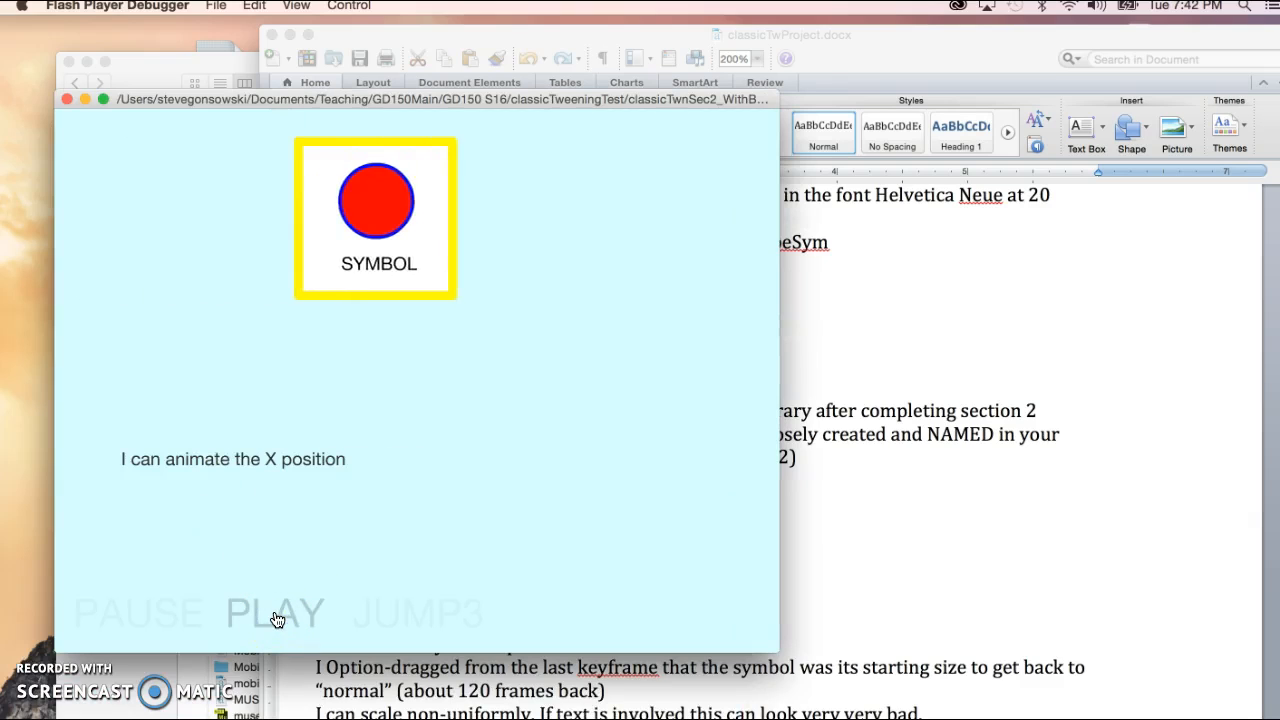
click(217, 488)
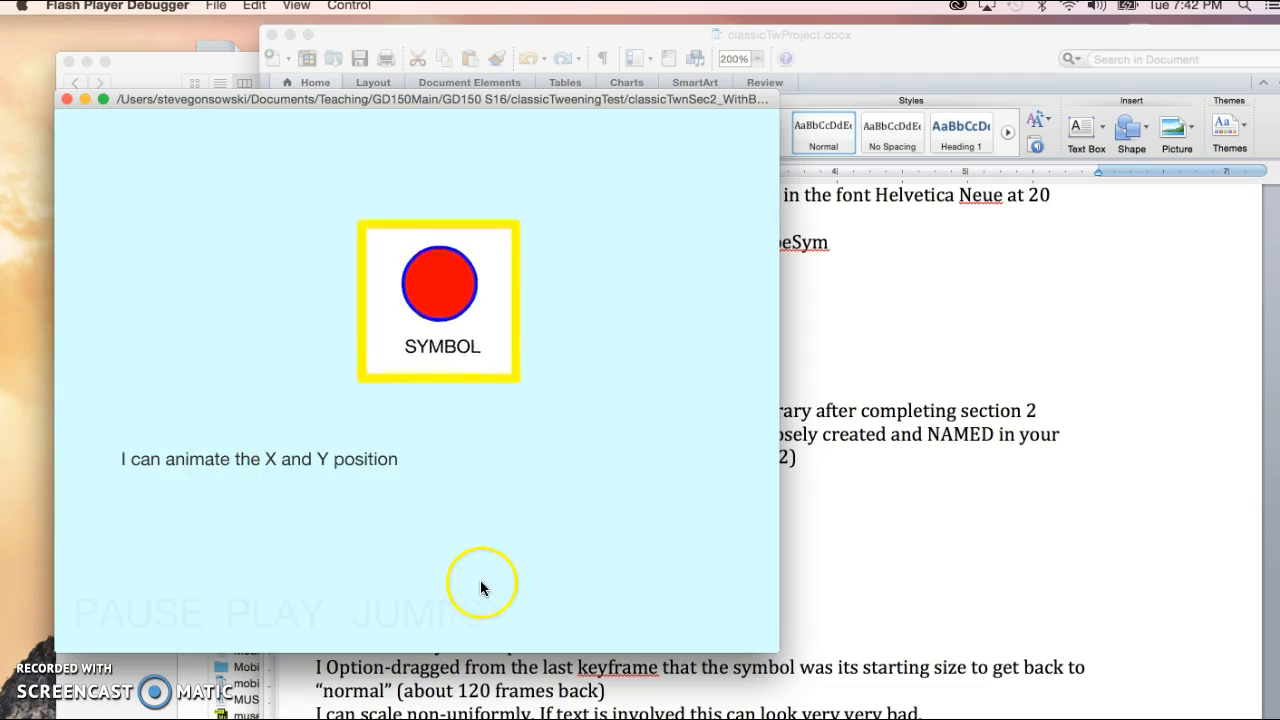
click(438, 606)
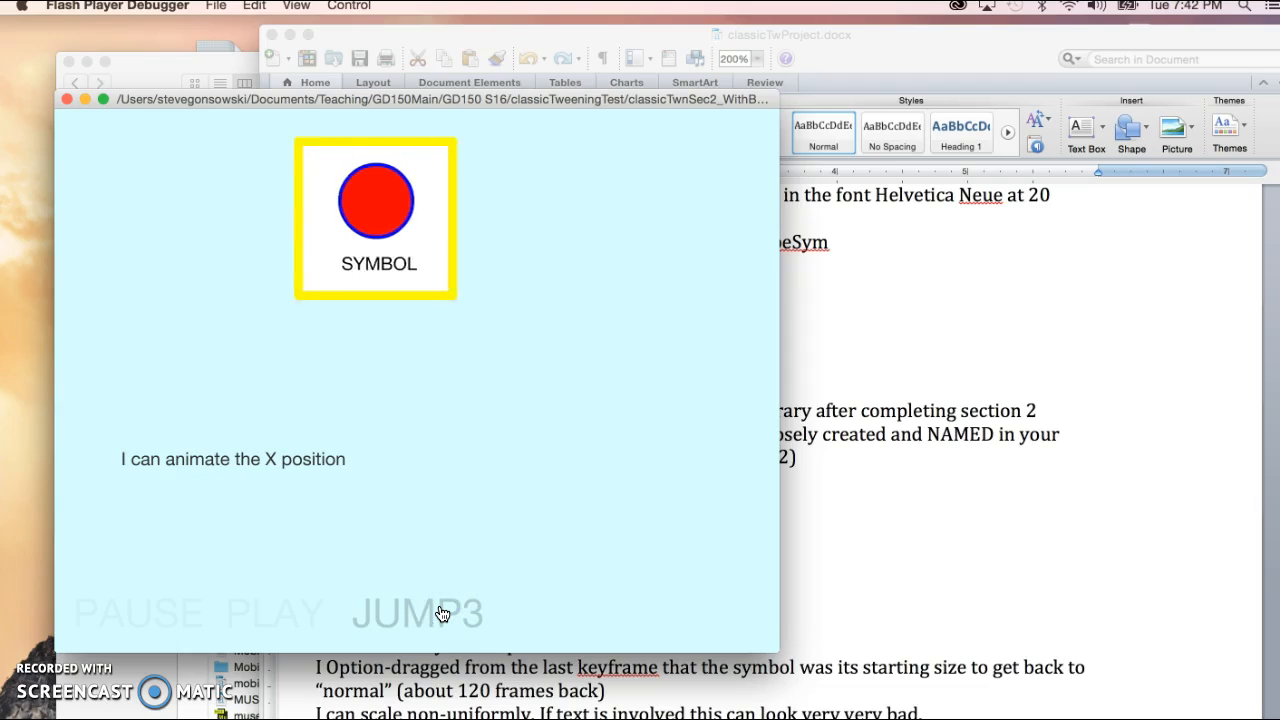
click(442, 612)
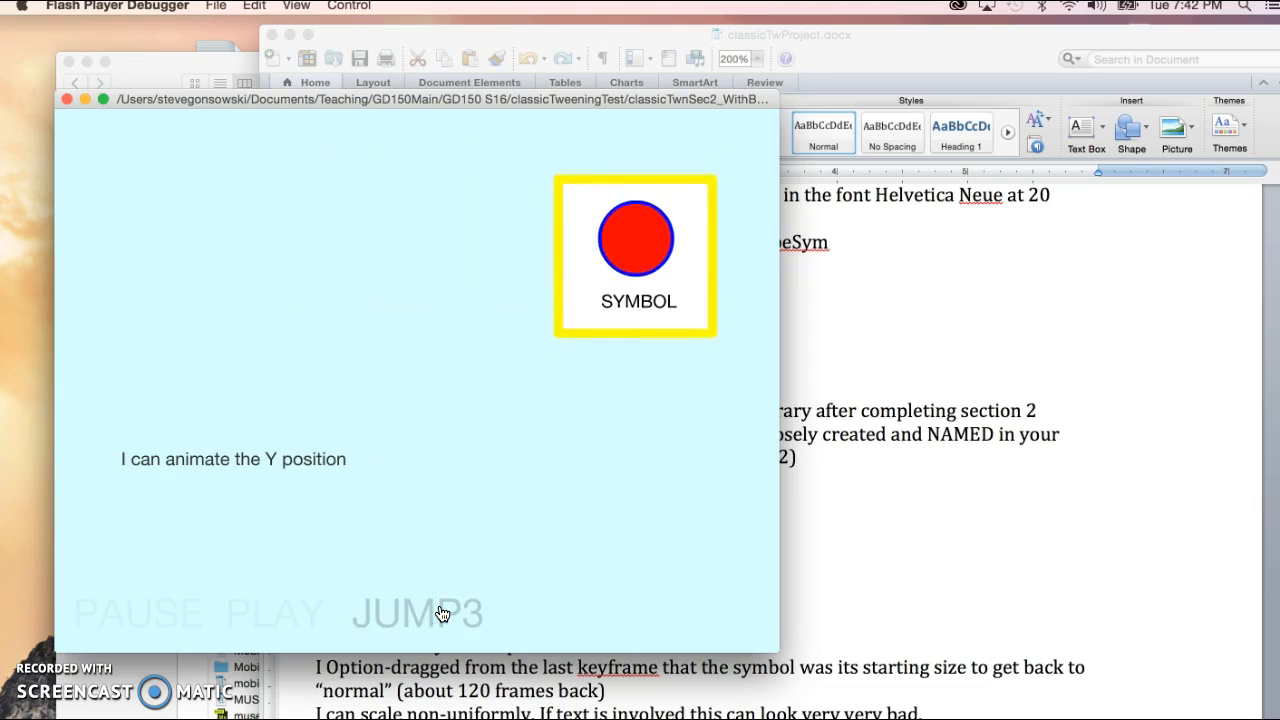
click(67, 99)
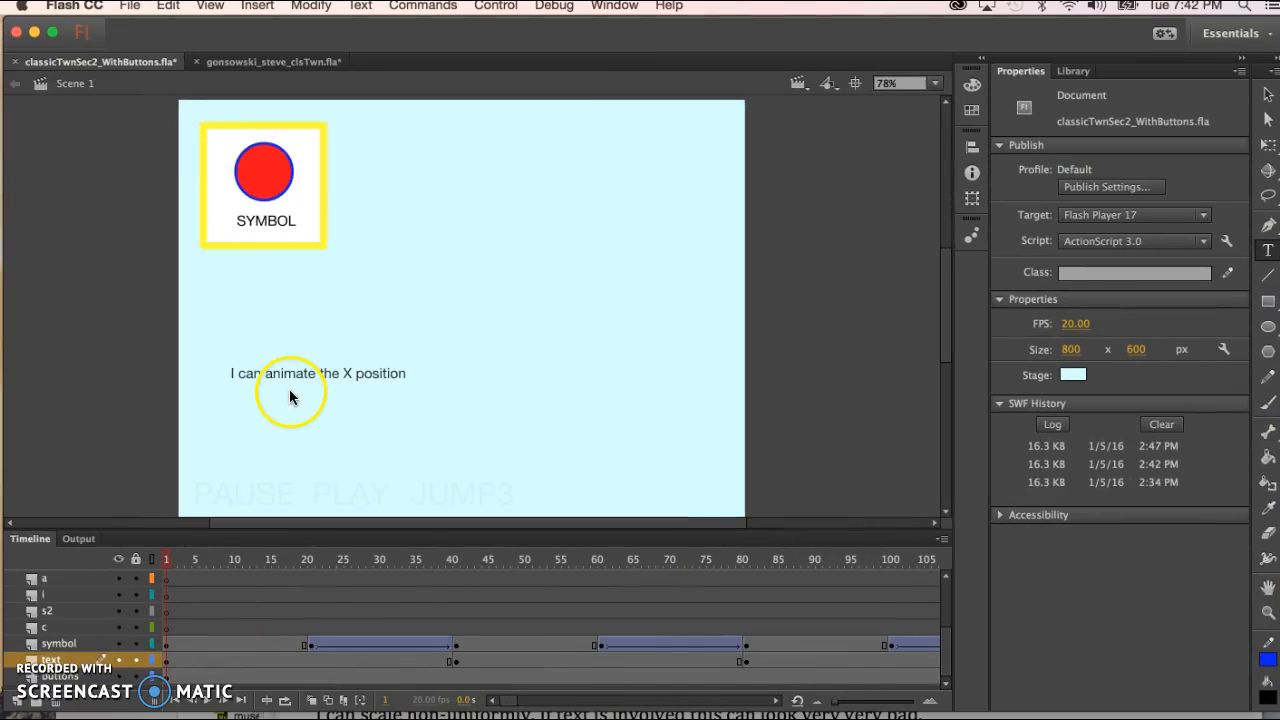
Switch back to the project file and extend the caption on the text layer through frame 40
click(265, 60)
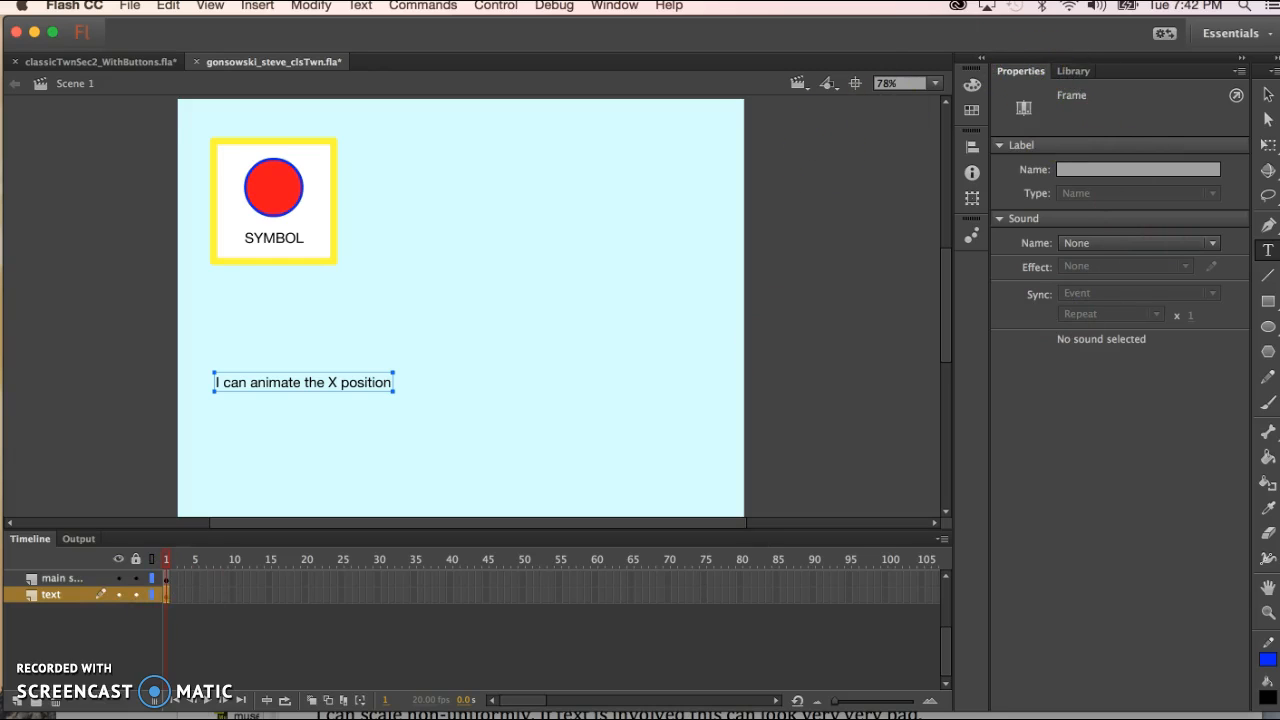
click(1268, 94)
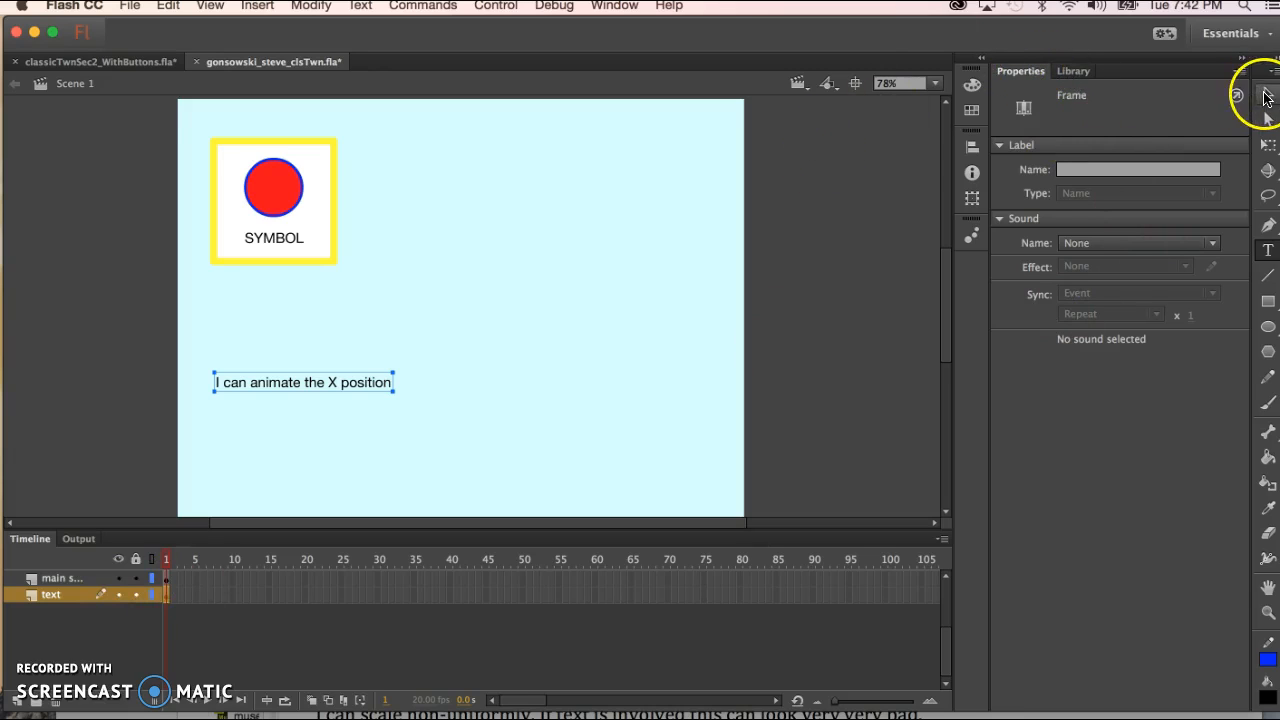
click(863, 166)
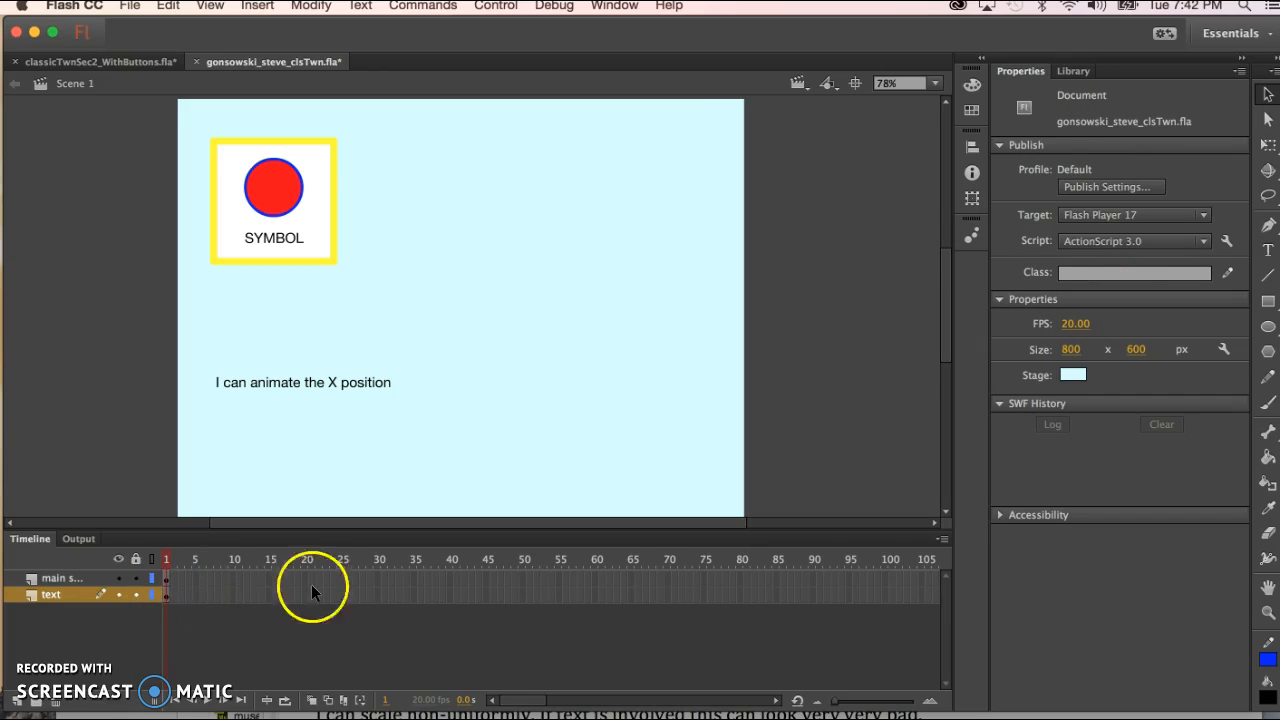
click(449, 594)
key(F6)
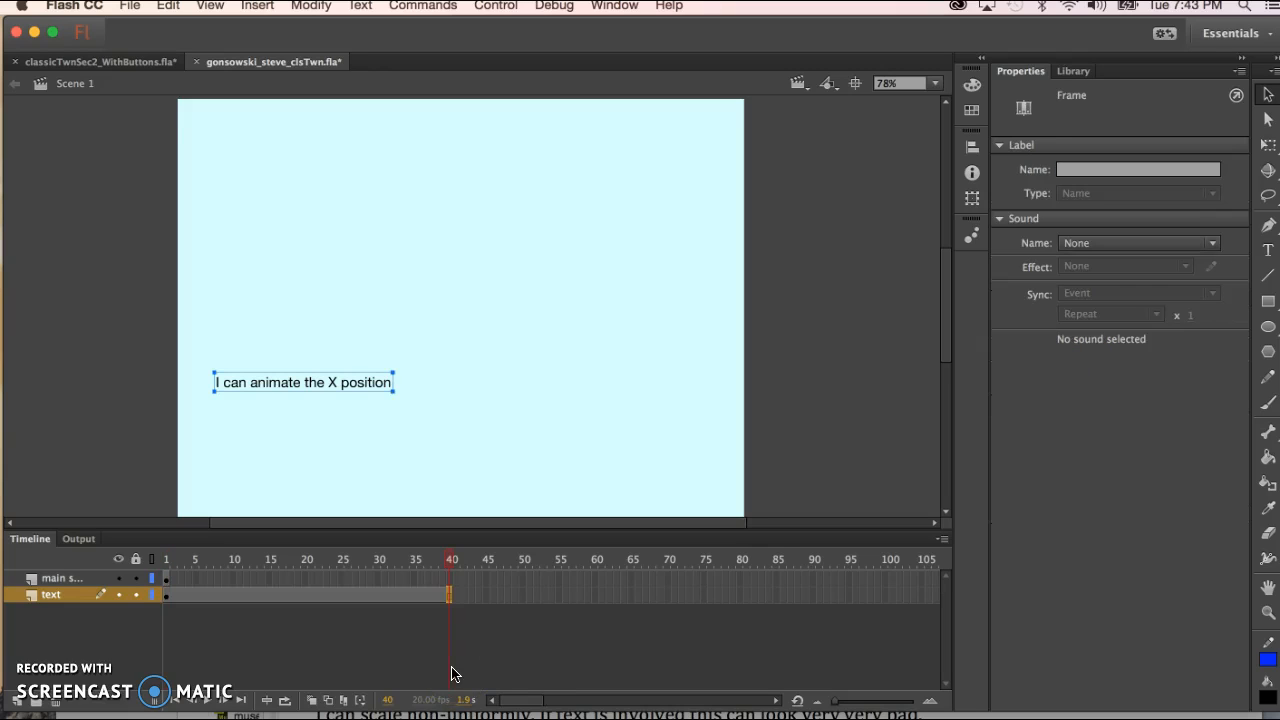
drag(449, 560, 155, 545)
click(258, 210)
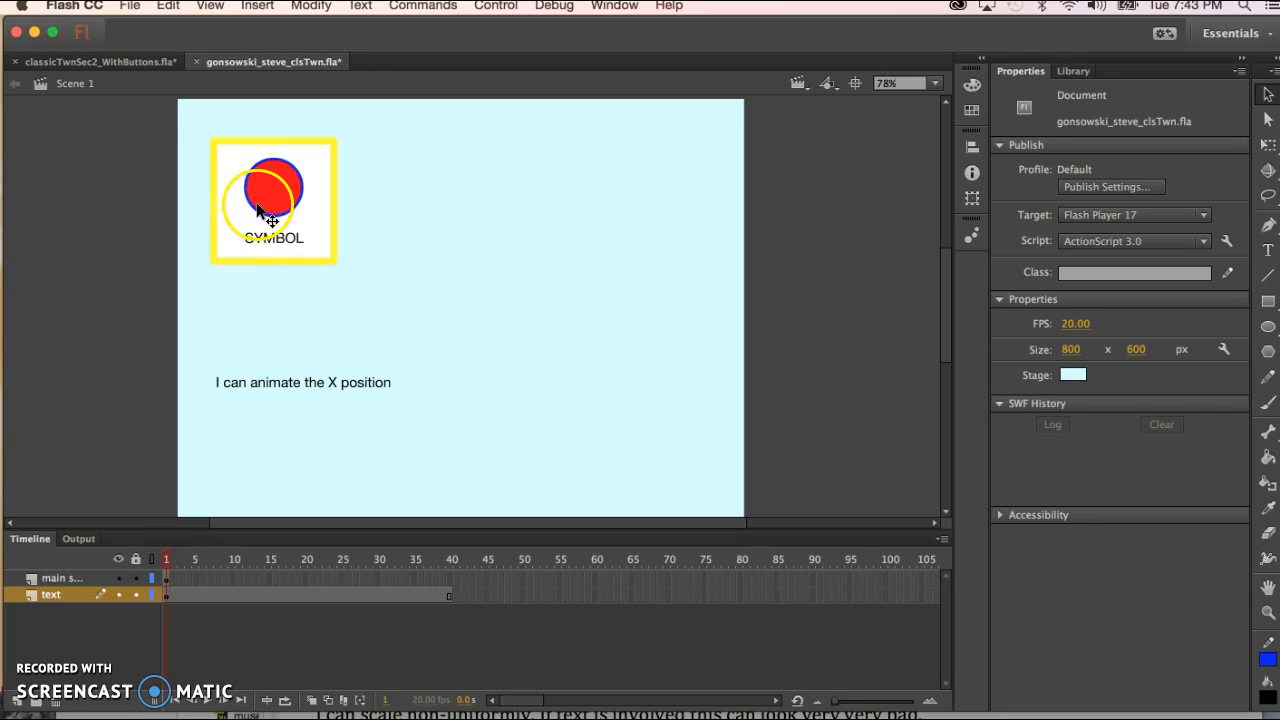
Insert a keyframe at frame 20 on the main symbol layer
click(321, 566)
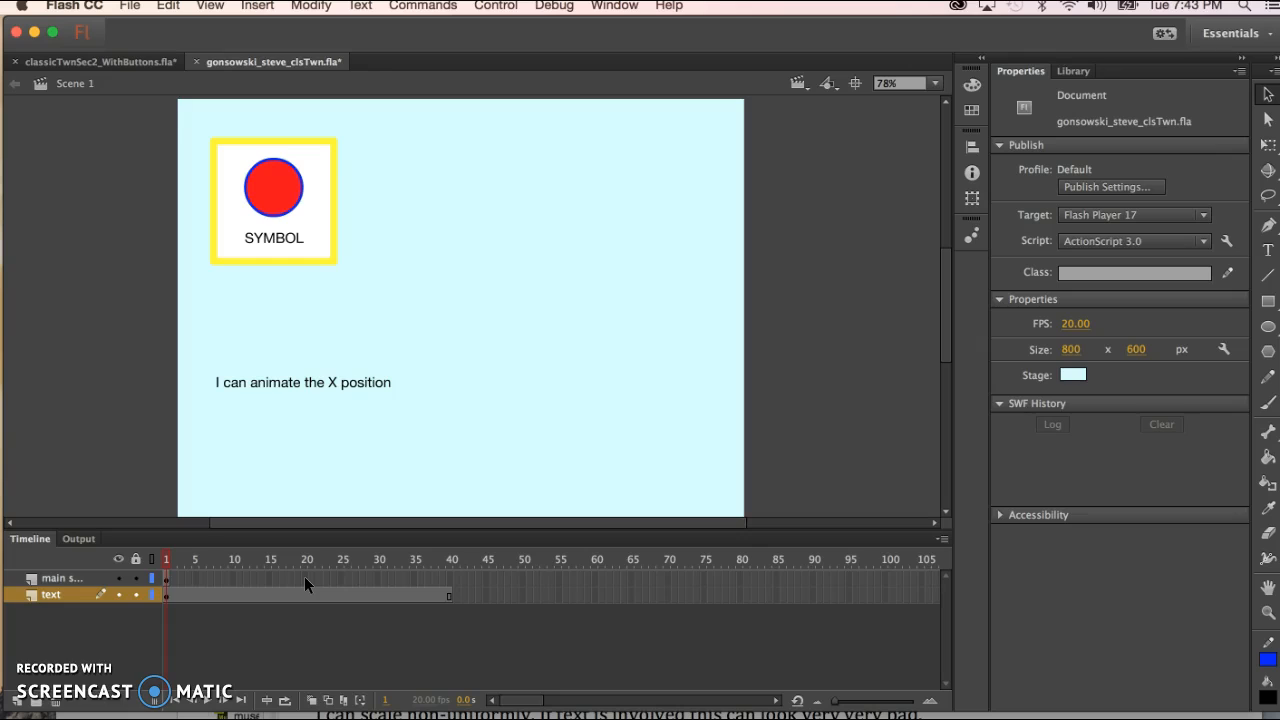
click(305, 578)
click(307, 560)
drag(307, 560, 244, 555)
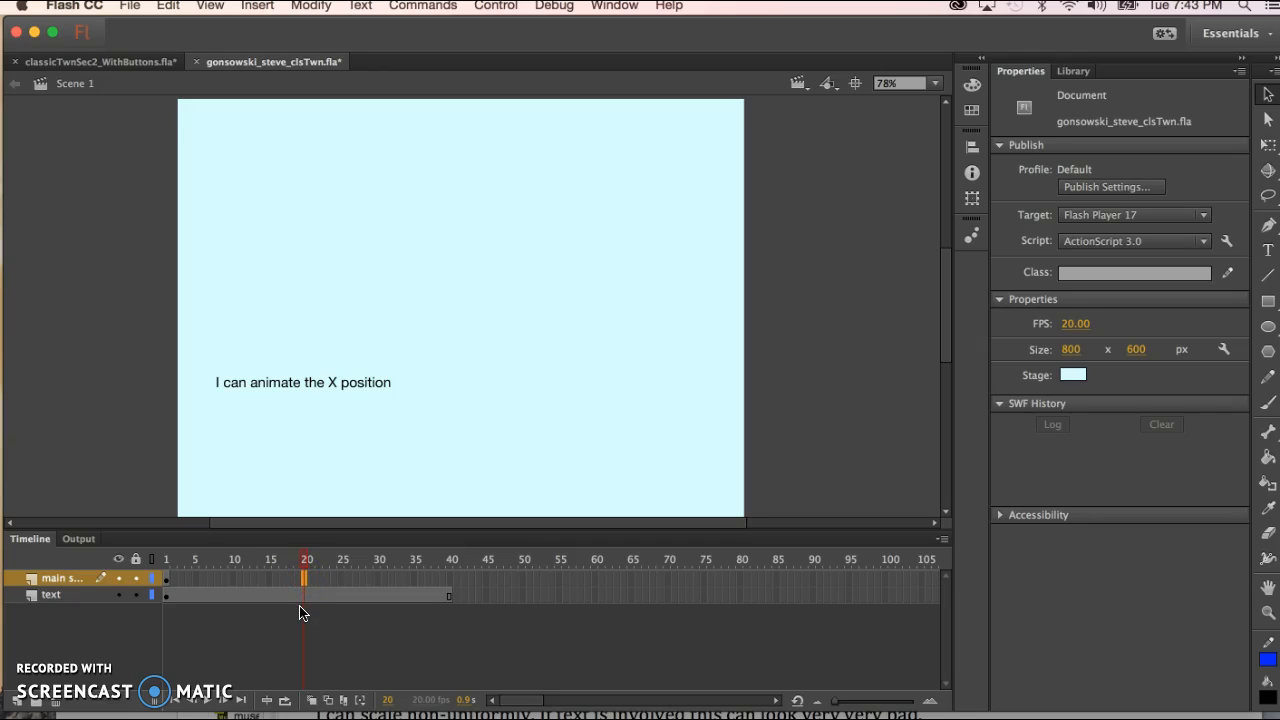
key(F6)
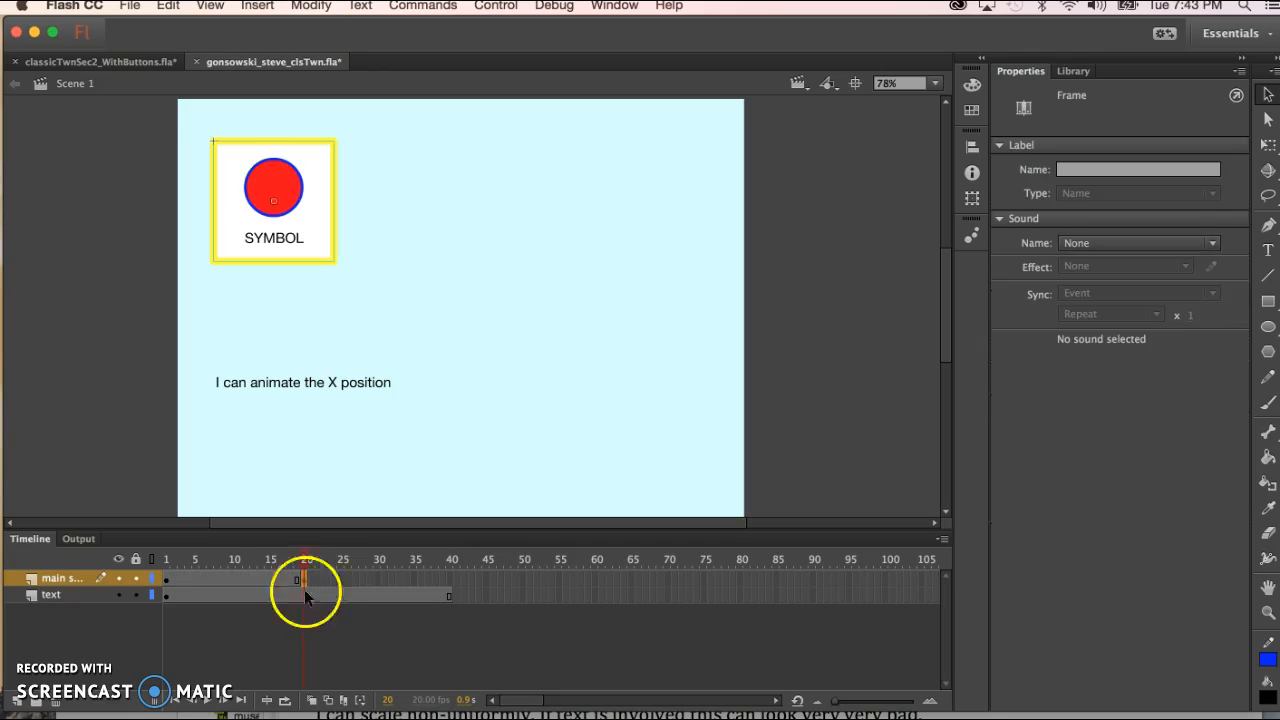
mouse_move(310, 560)
mouse_down()
mouse_move(349, 560)
mouse_move(305, 561)
mouse_up()
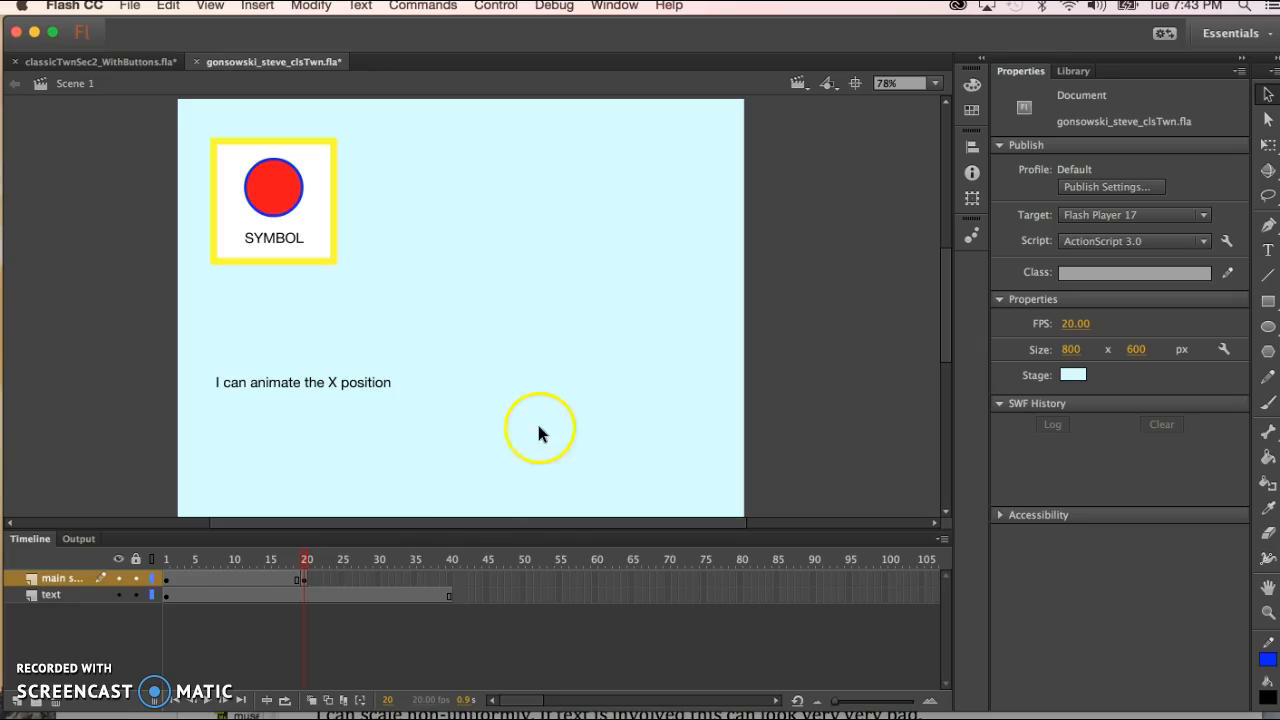
Insert a keyframe at frame 40 on the main symbol layer and move the symbol horizontally across the stage to about X 565, Y 60
click(447, 577)
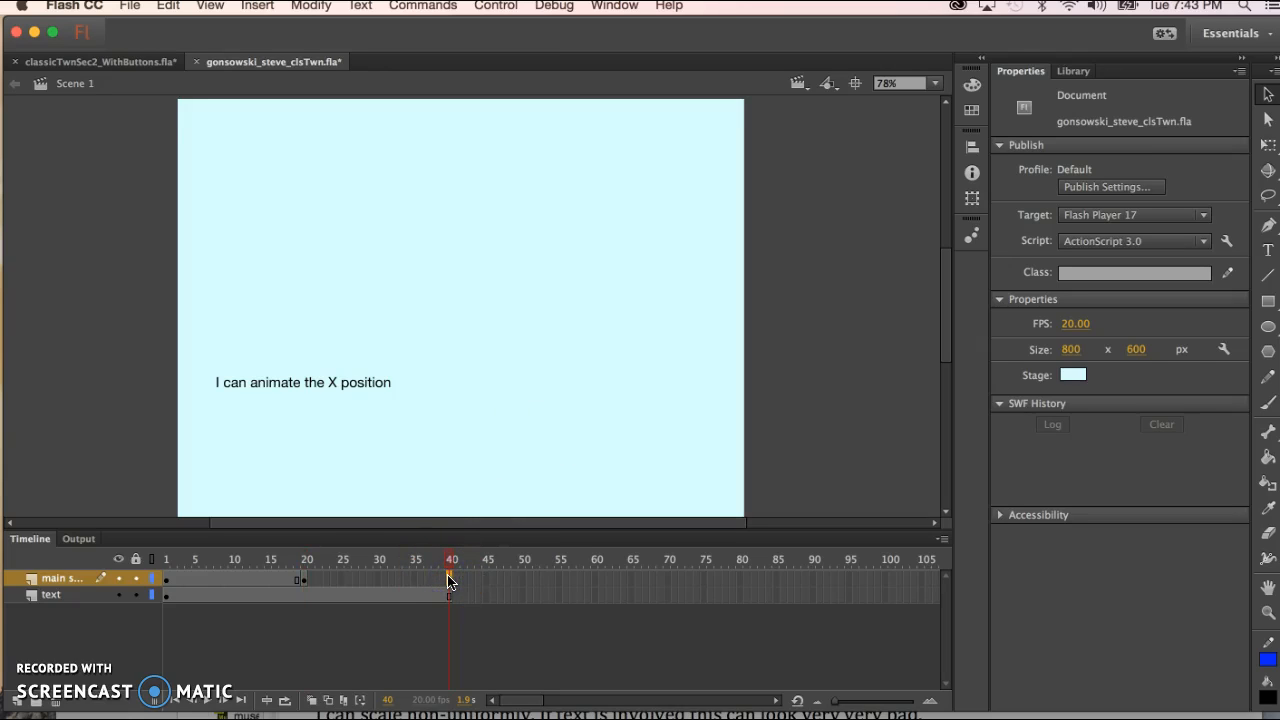
key(F8)
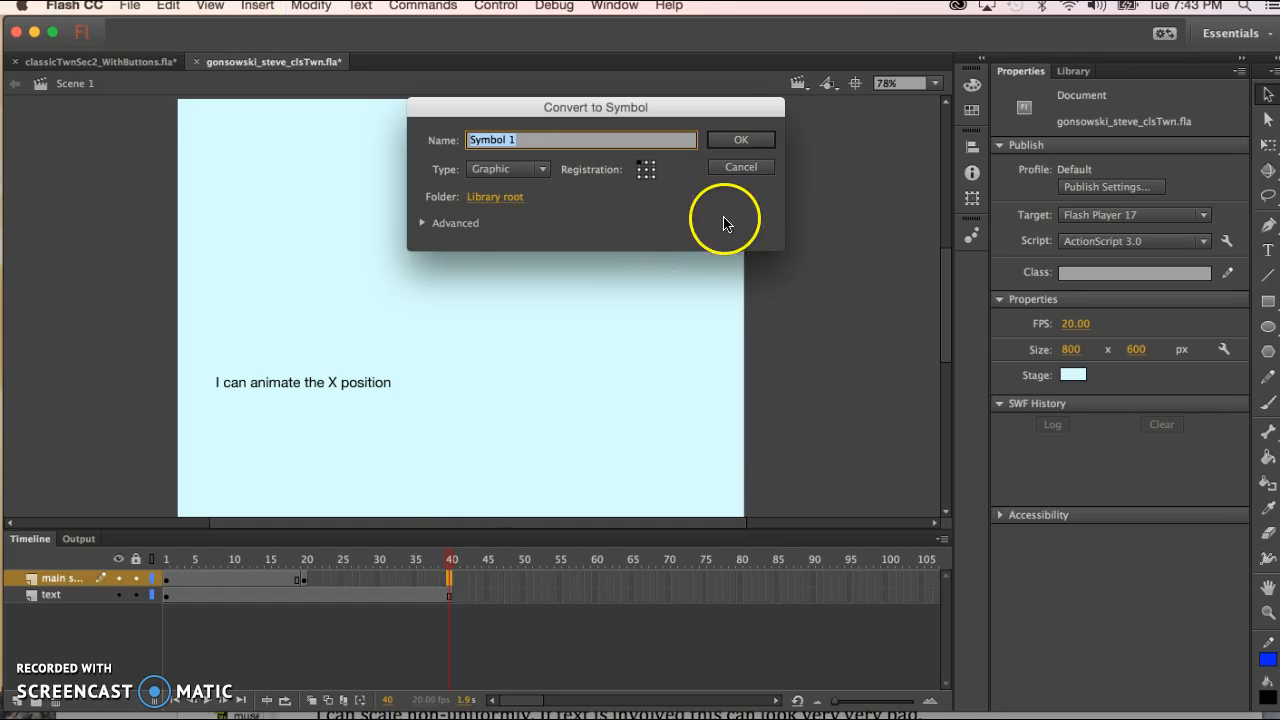
click(758, 168)
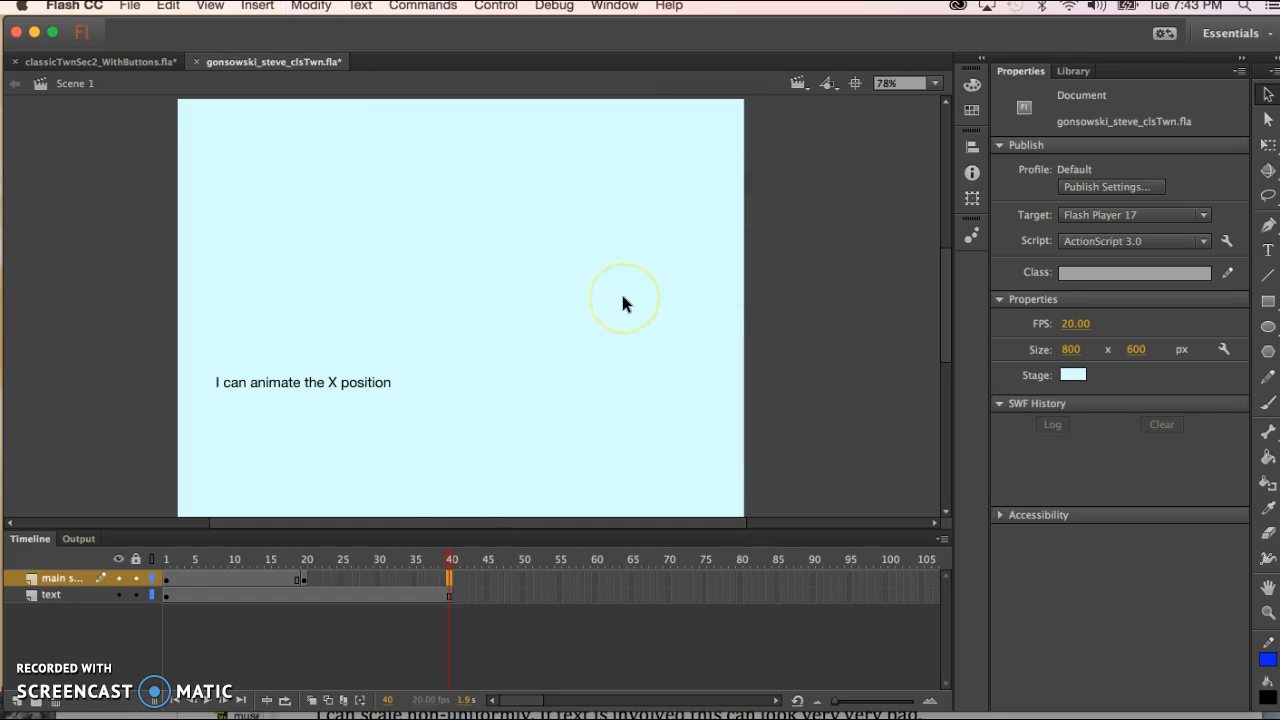
key(F6)
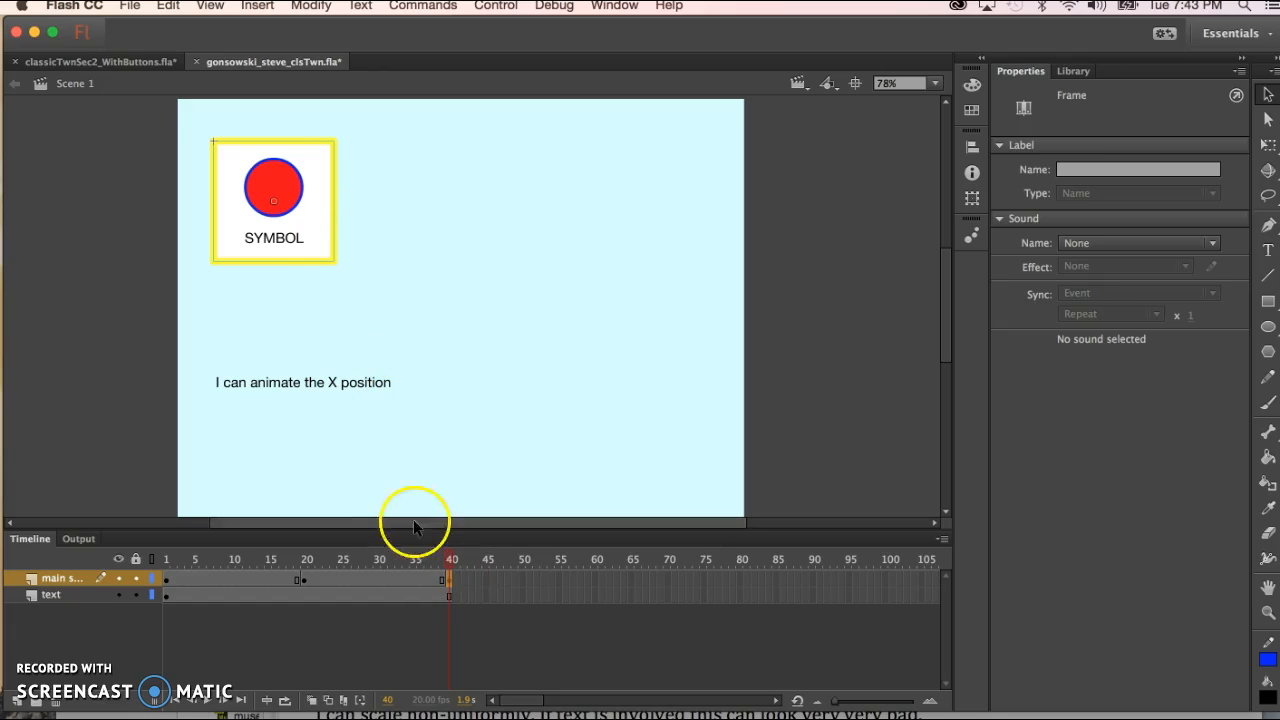
drag(386, 558, 407, 556)
click(447, 580)
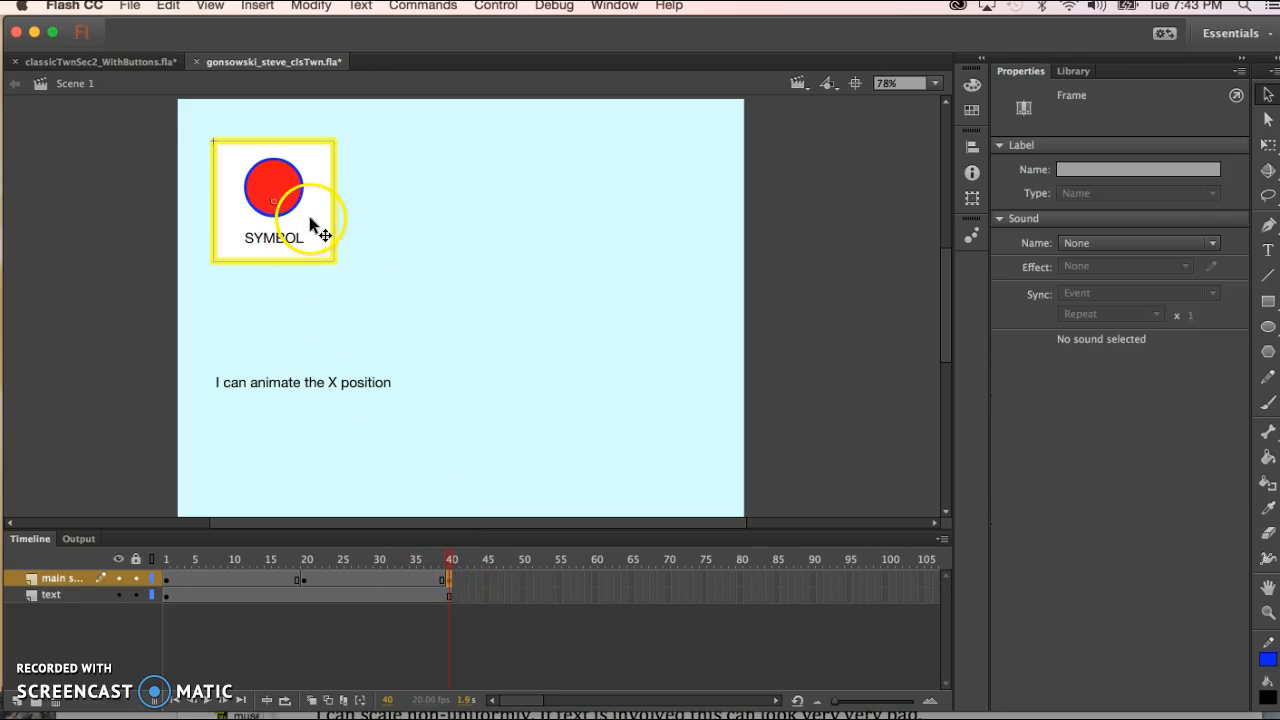
drag(309, 218, 674, 214)
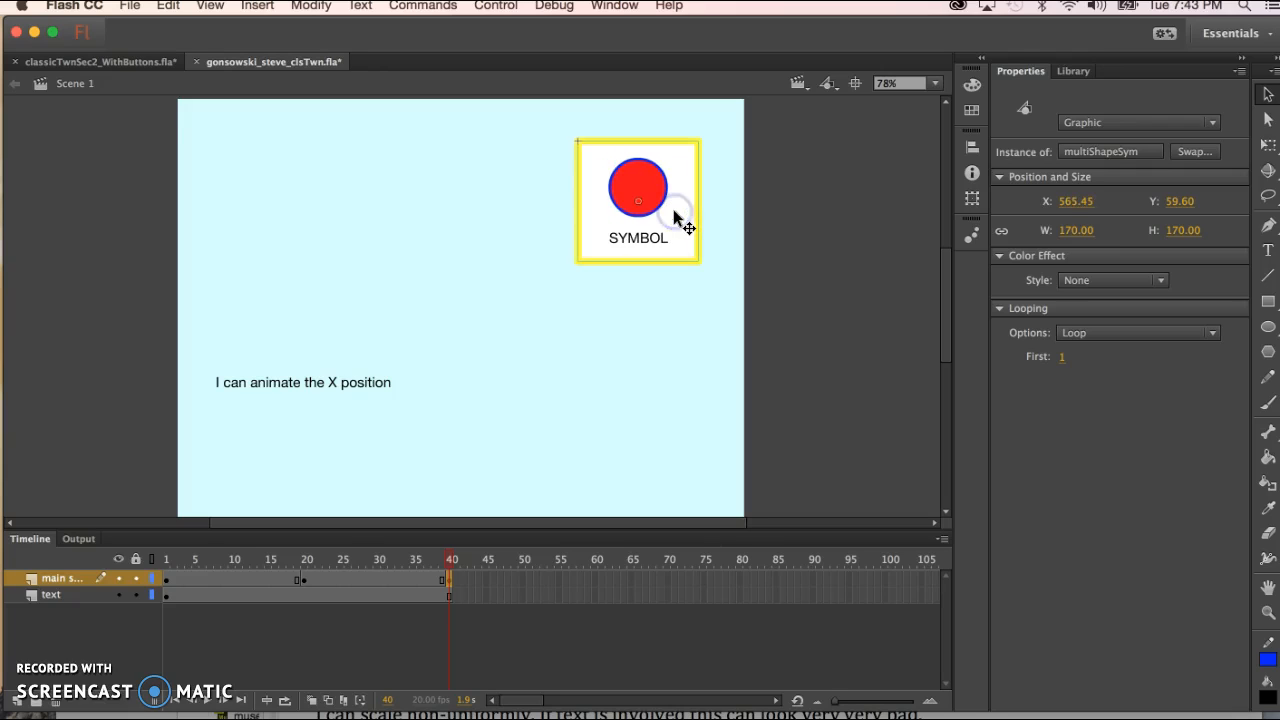
Create a classic tween between frames 20 and 40 of the main symbol layer and scrub through the motion
right_click(378, 578)
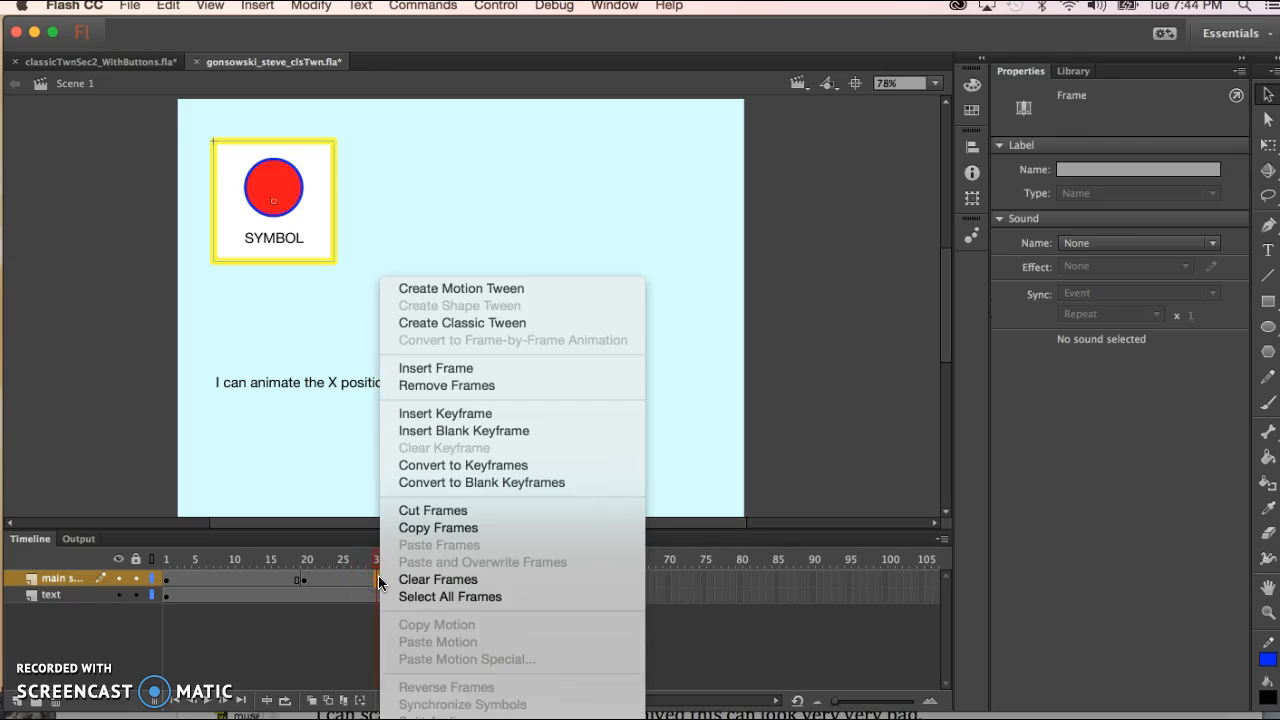
click(488, 322)
drag(370, 563, 449, 553)
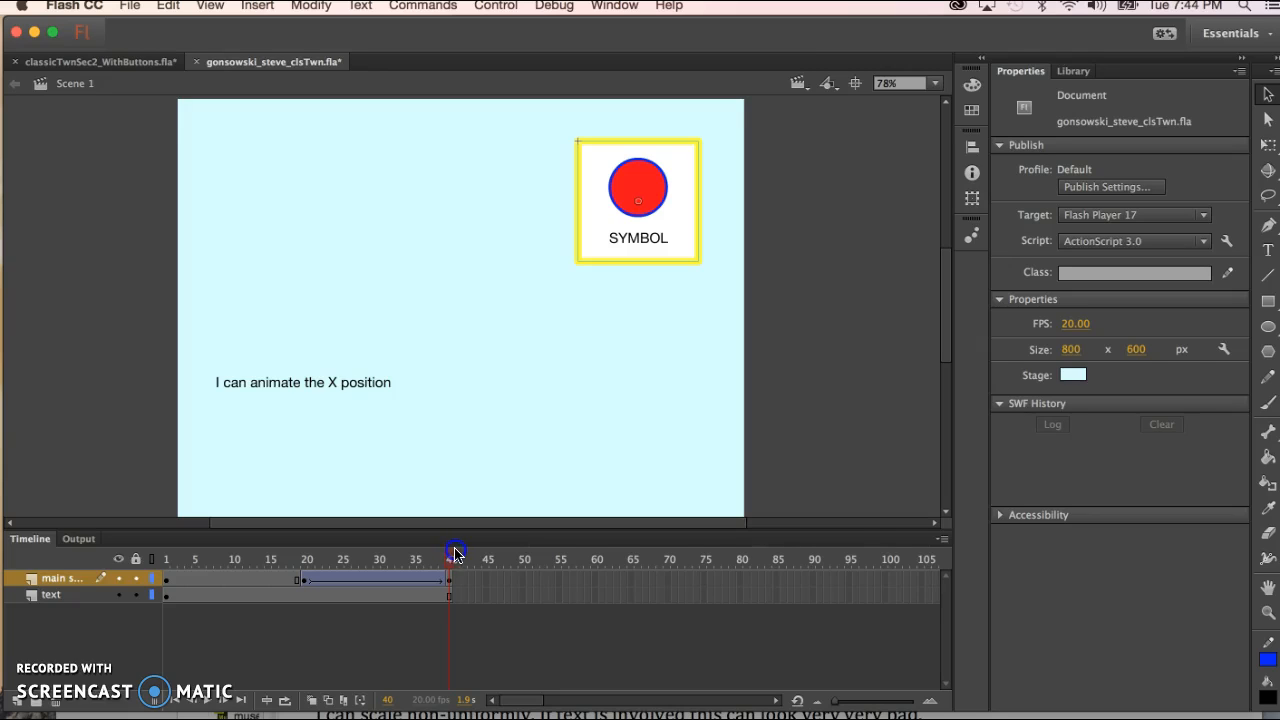
drag(461, 553, 460, 557)
Insert a keyframe at frame 41 on the text layer
click(465, 606)
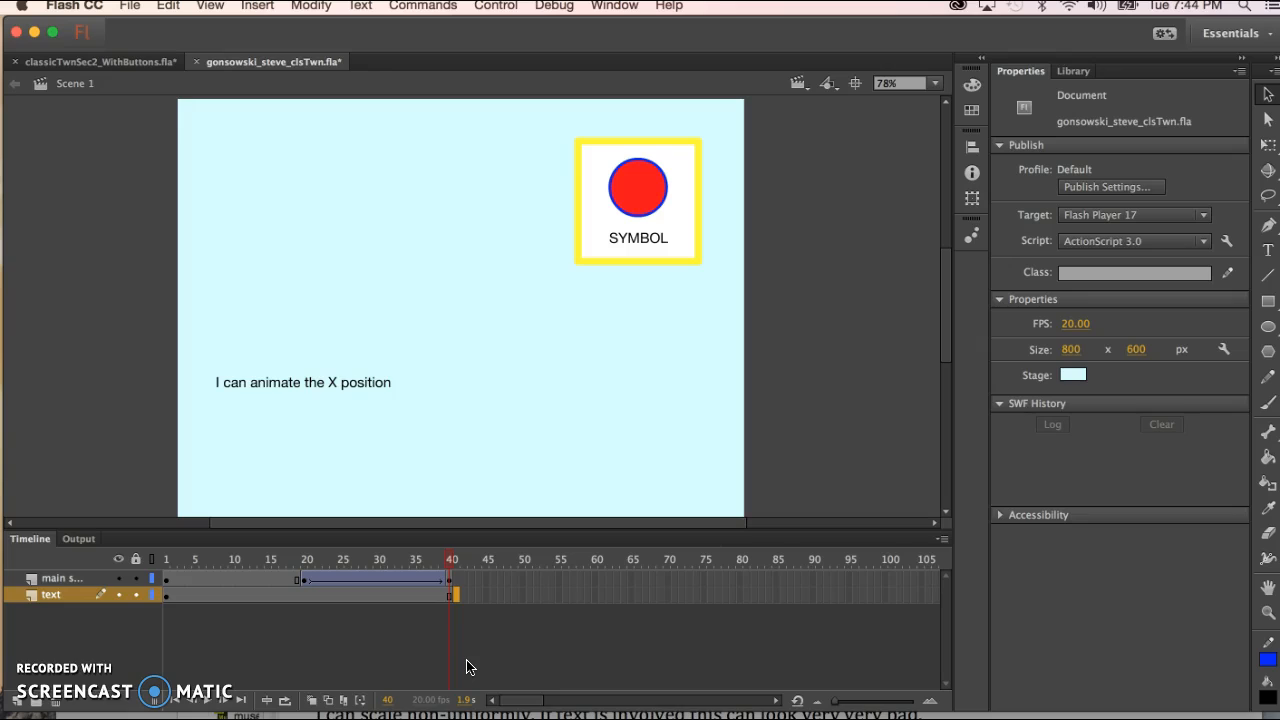
drag(465, 616, 457, 592)
click(457, 593)
click(340, 386)
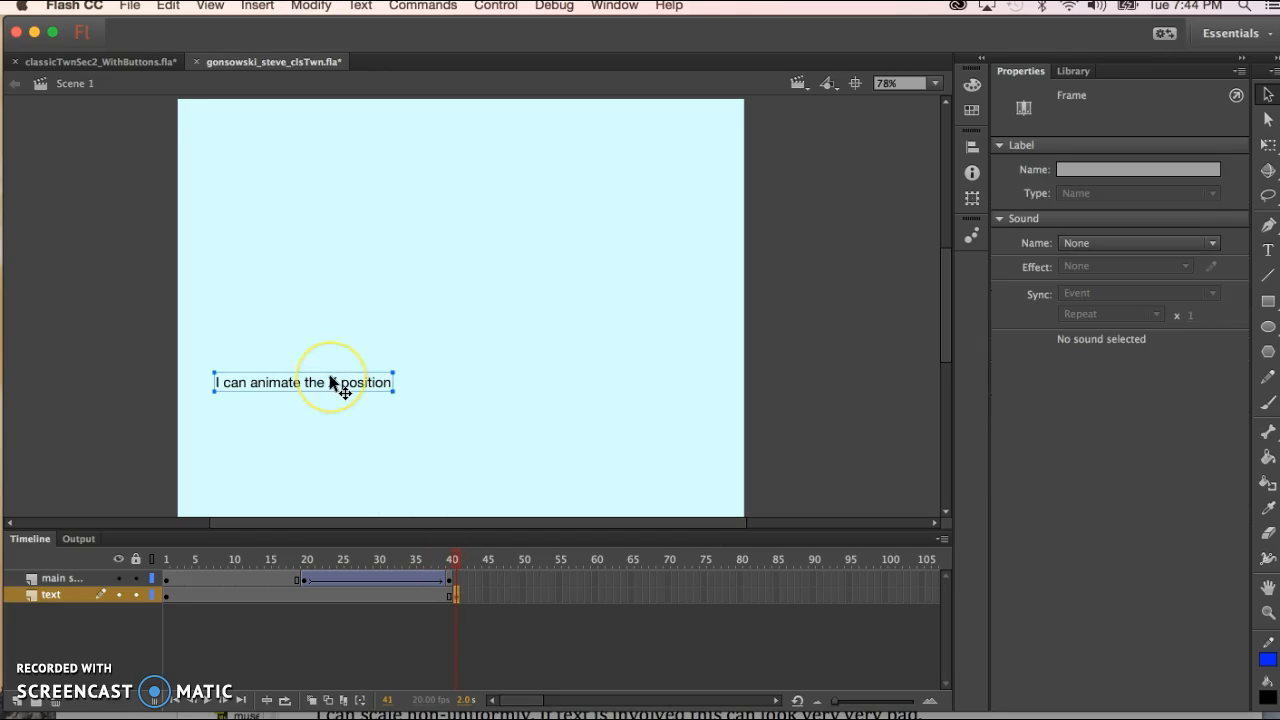
click(257, 383)
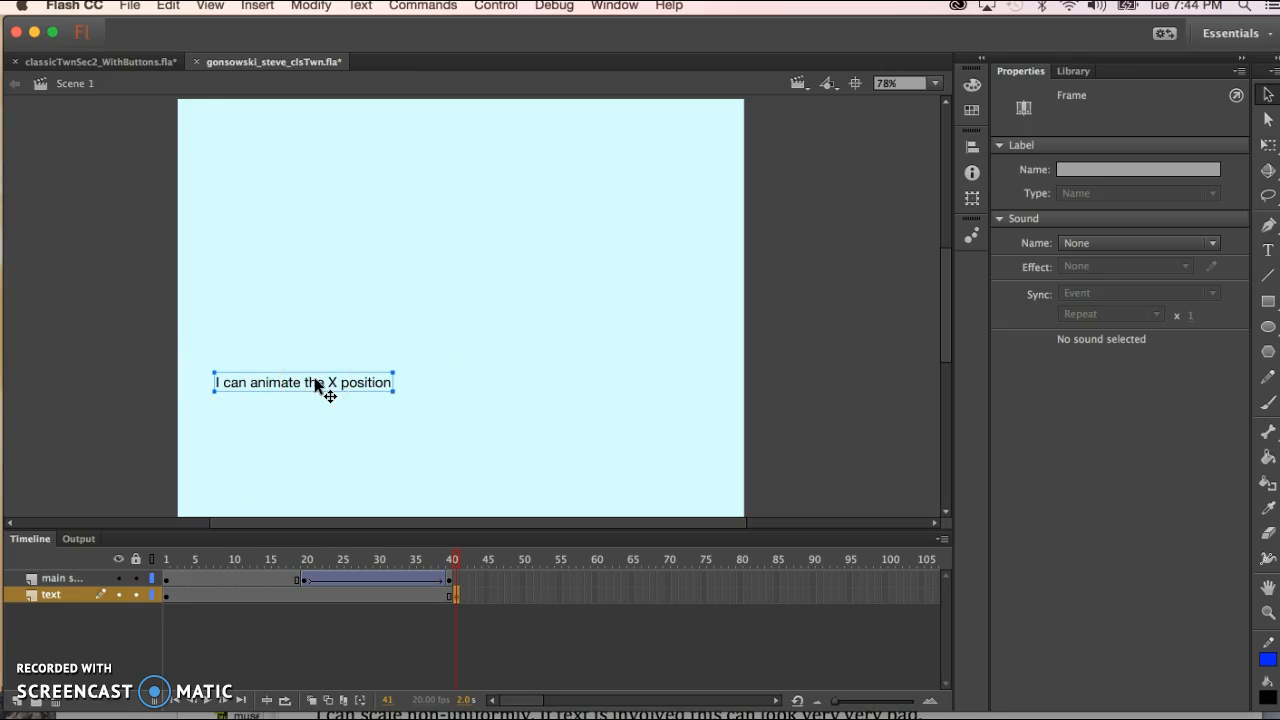
Switch to Word and copy the line "I can animate the Y position" from the Animation Text section
click(654, 694)
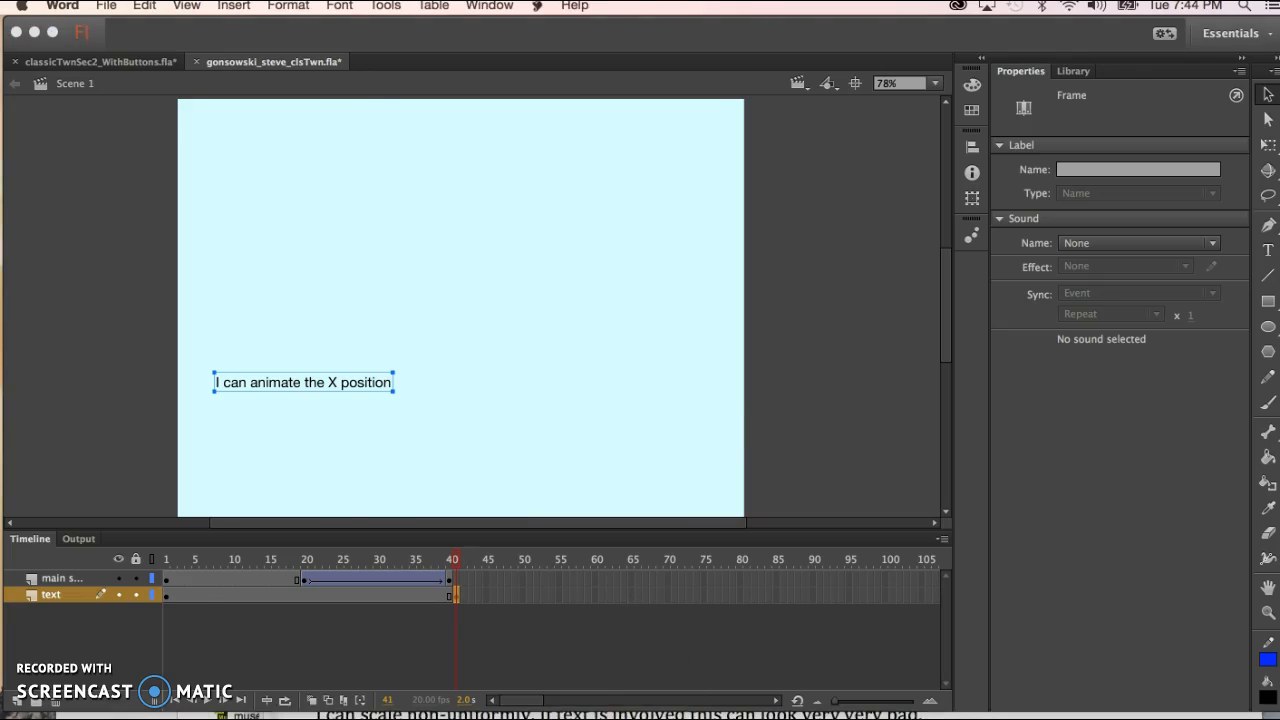
click(418, 512)
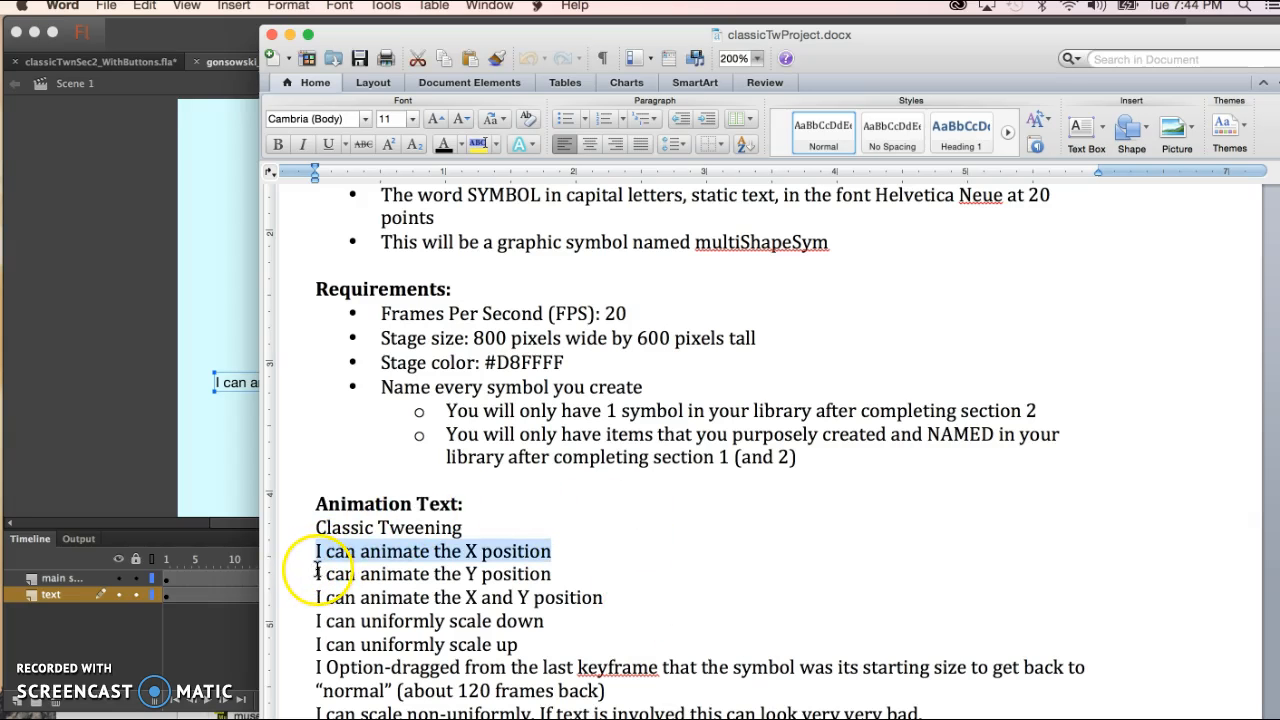
drag(316, 570, 538, 568)
key(super+c)
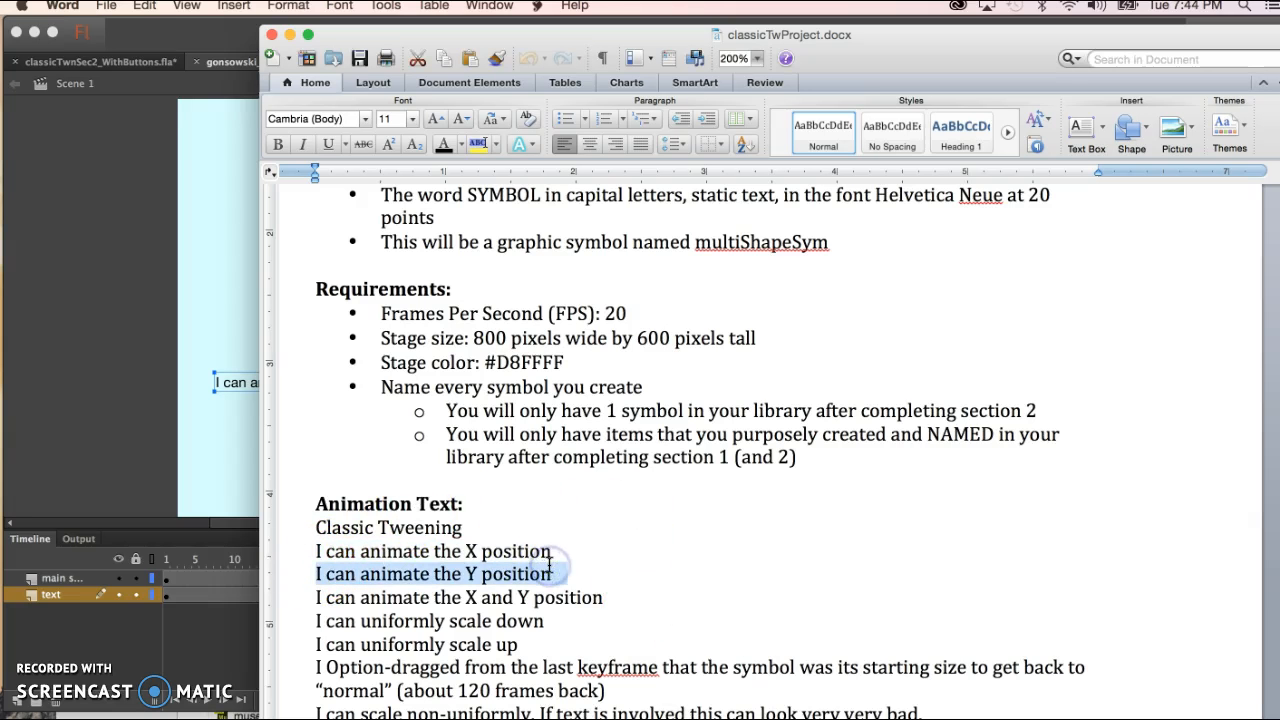
Return to Flash and replace the caption text at frame 41 with the copied line "I can animate the Y position"
click(227, 467)
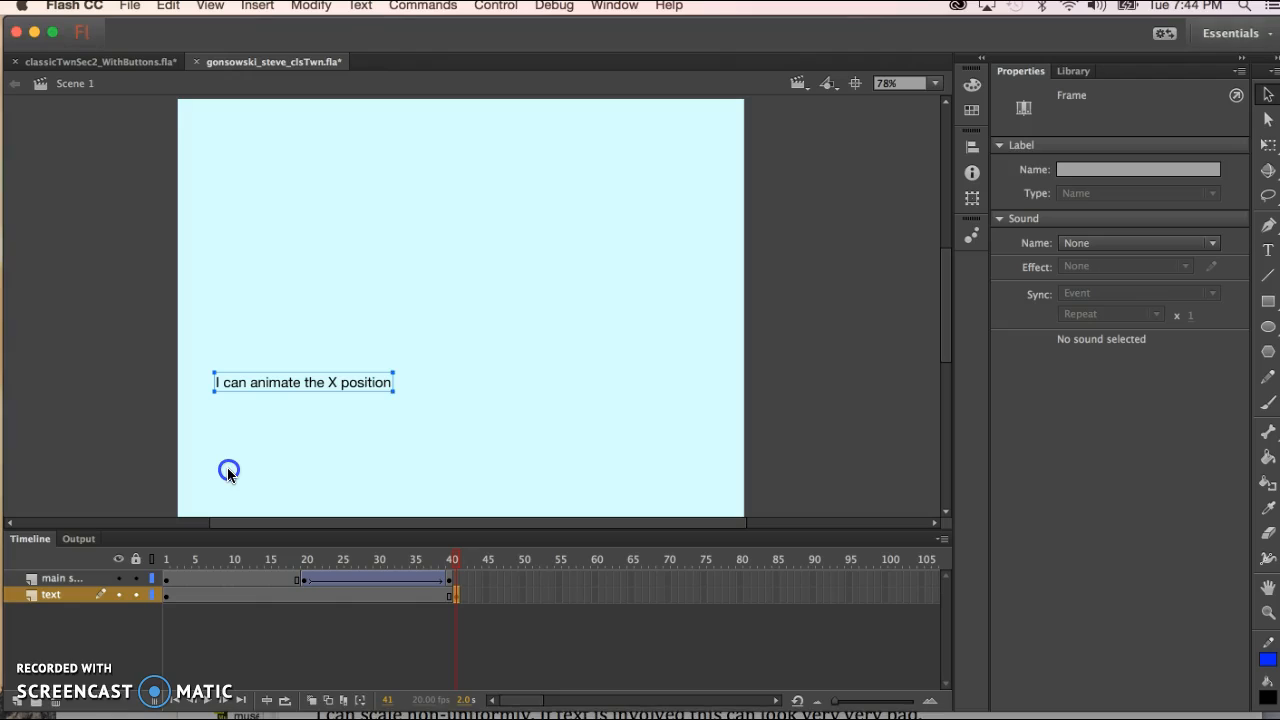
click(364, 382)
drag(391, 382, 210, 386)
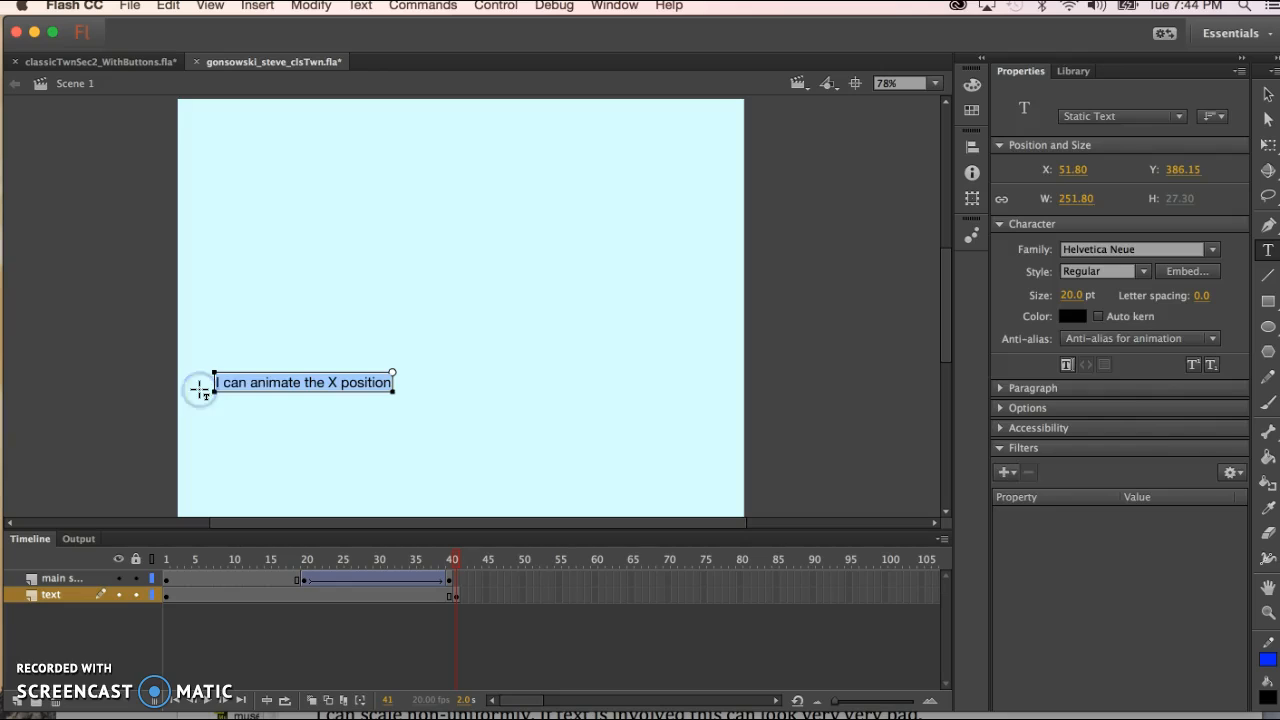
key(super+v)
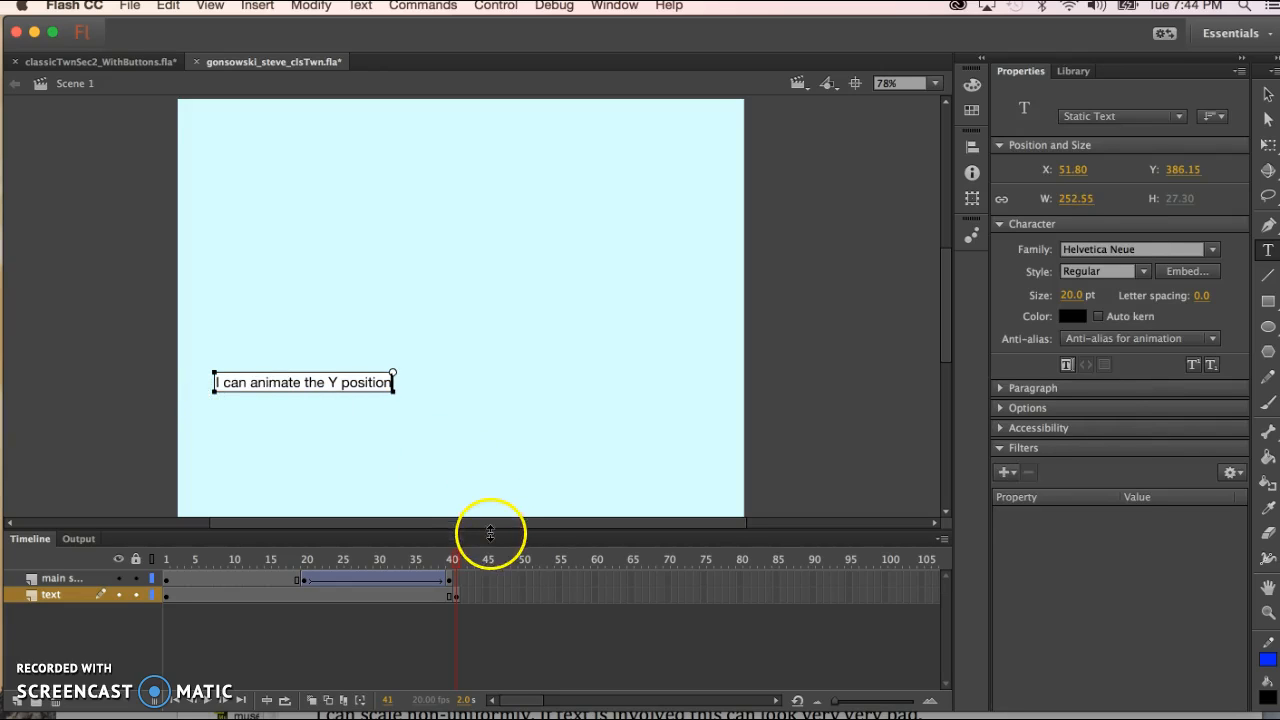
mouse_move(452, 560)
mouse_down()
mouse_move(206, 568)
mouse_move(458, 578)
mouse_up()
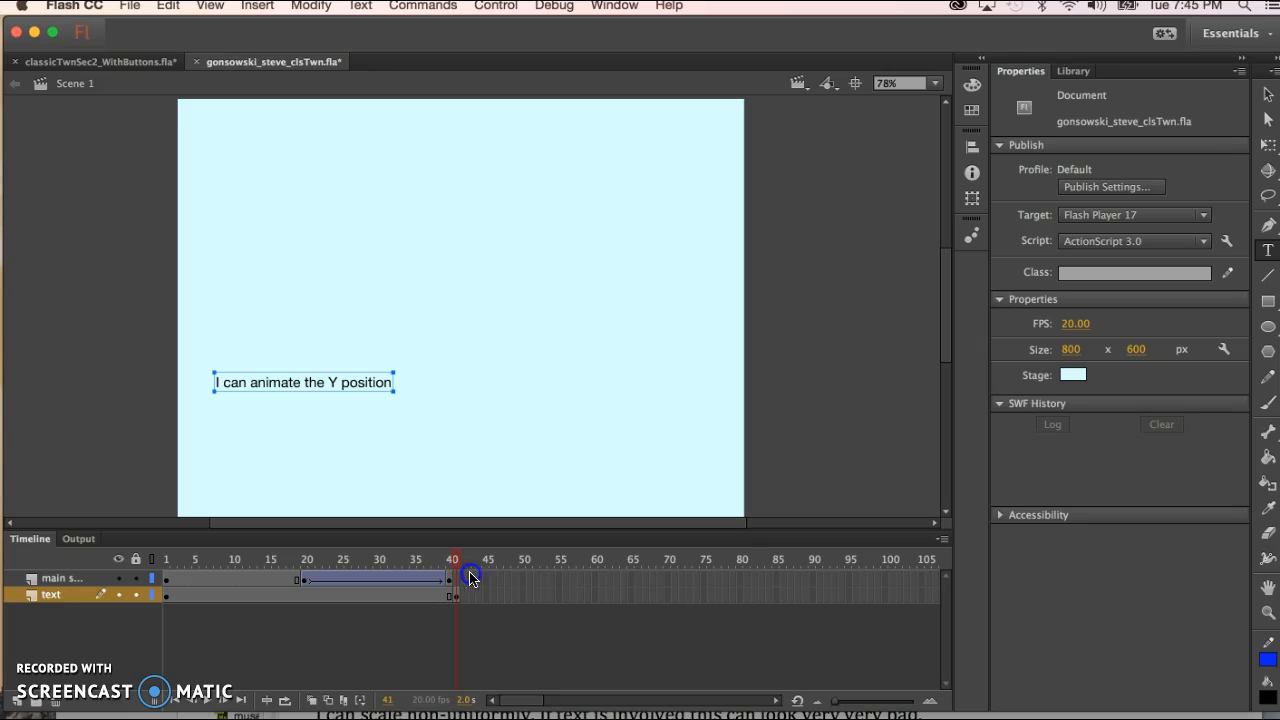
Insert a keyframe at frame 60 on the main symbol layer
click(469, 576)
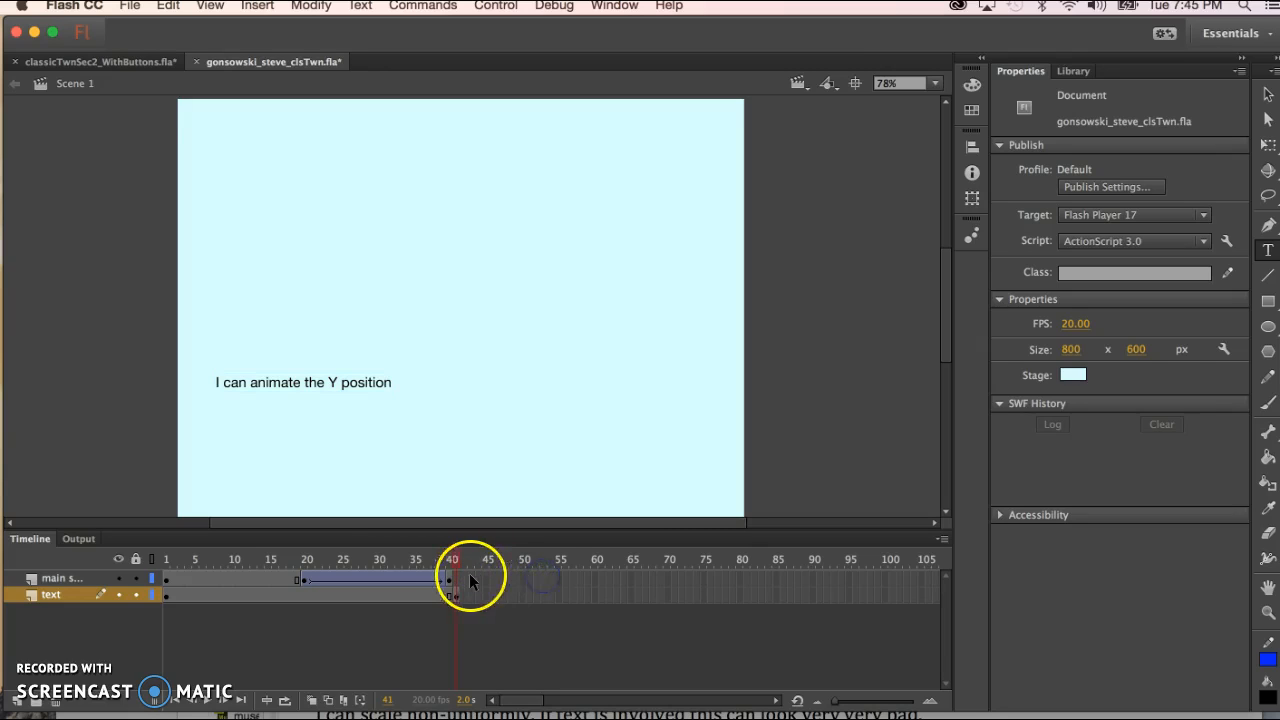
click(596, 578)
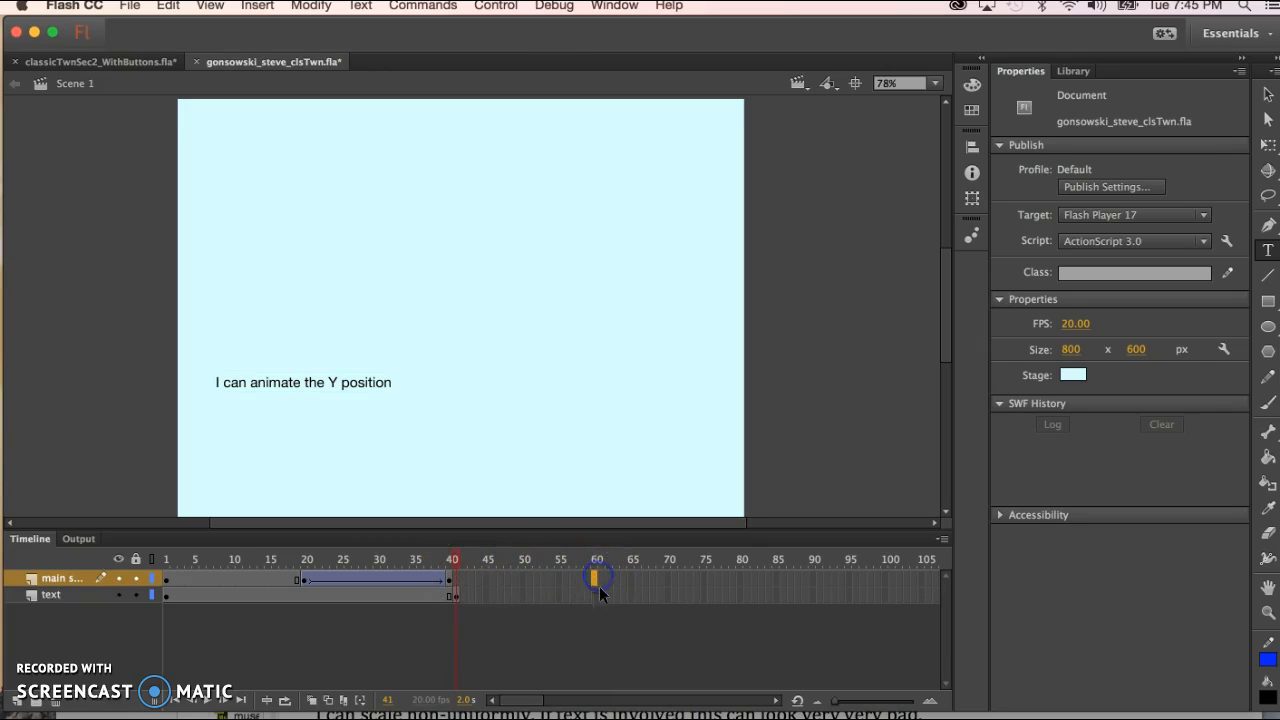
key(F6)
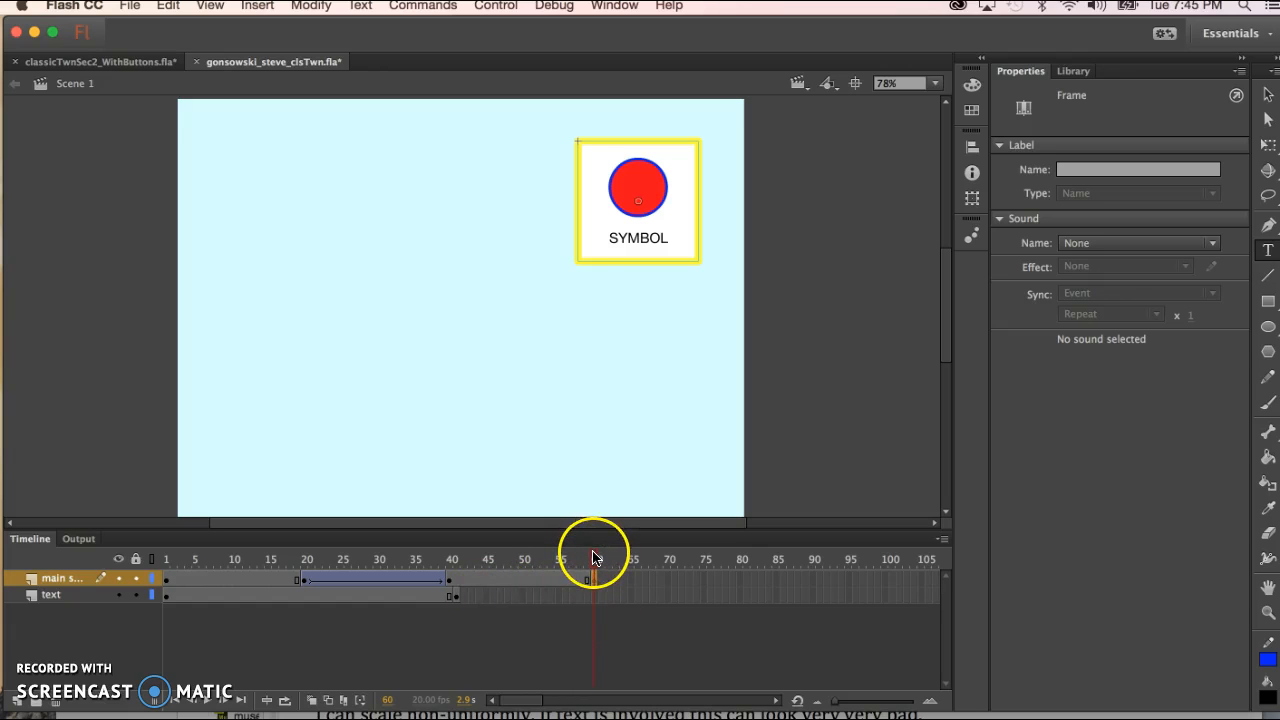
click(456, 597)
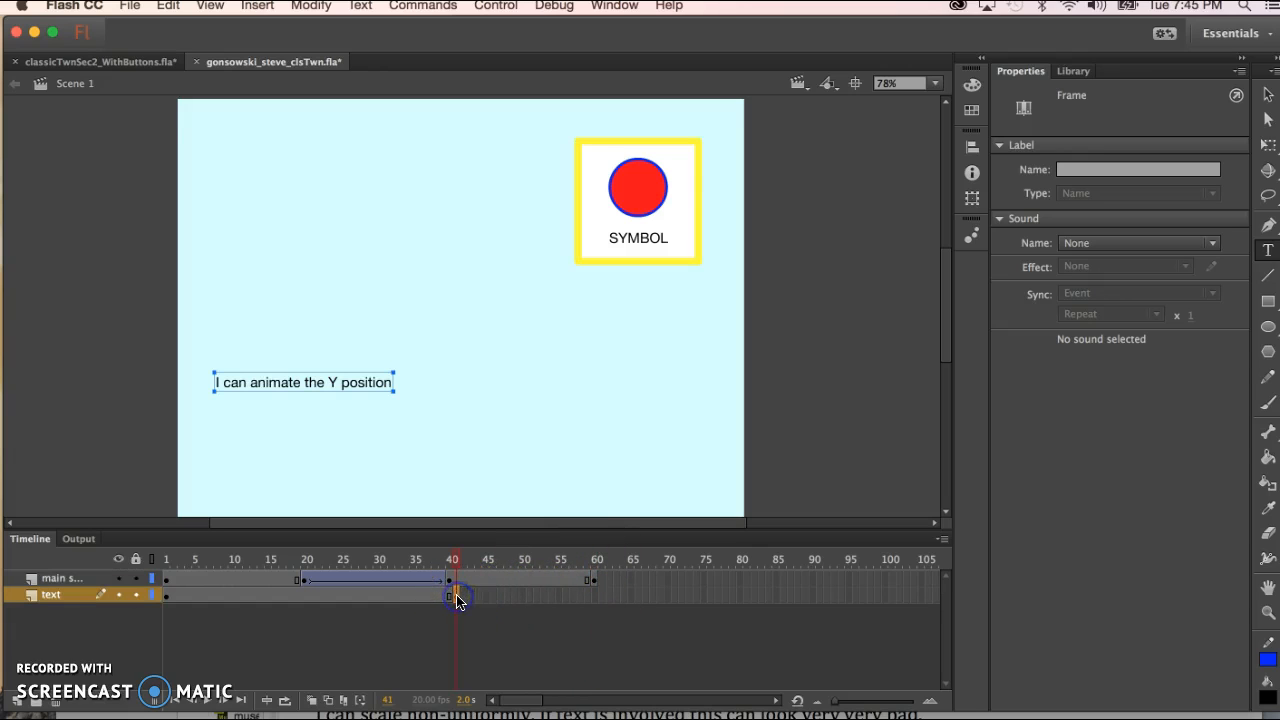
click(595, 580)
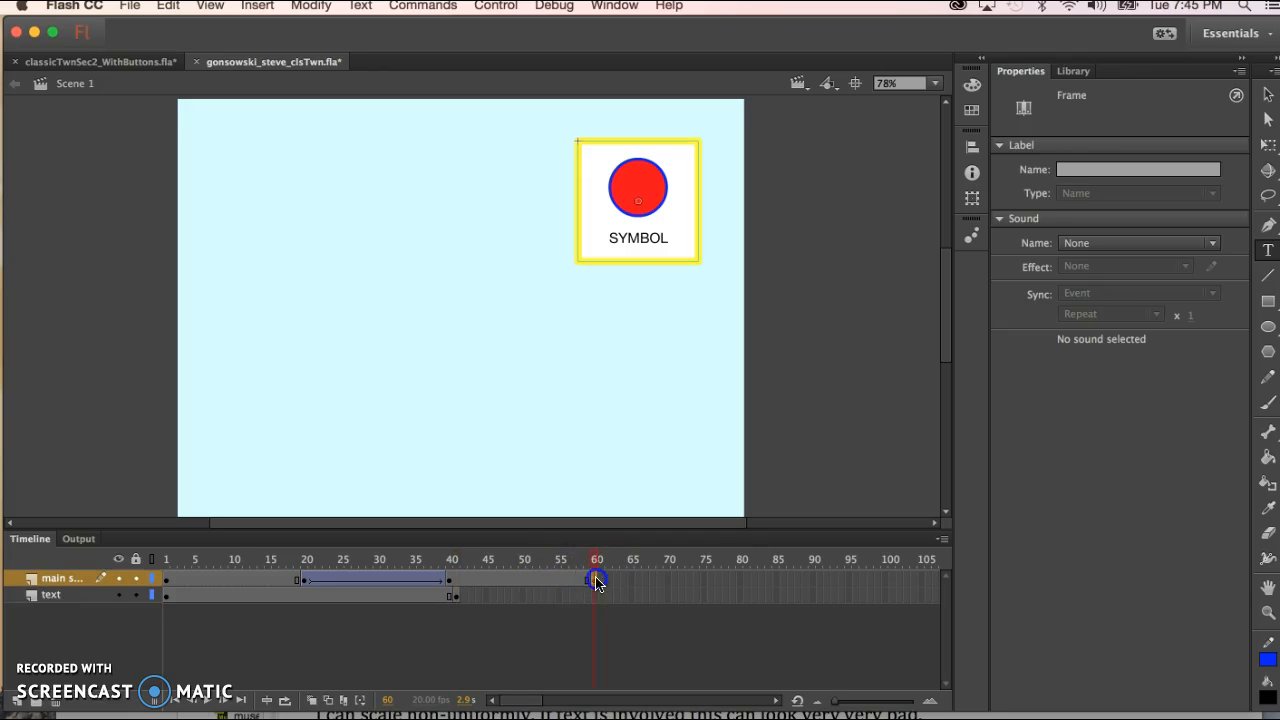
Insert a keyframe at frame 80 on the main symbol layer
click(739, 578)
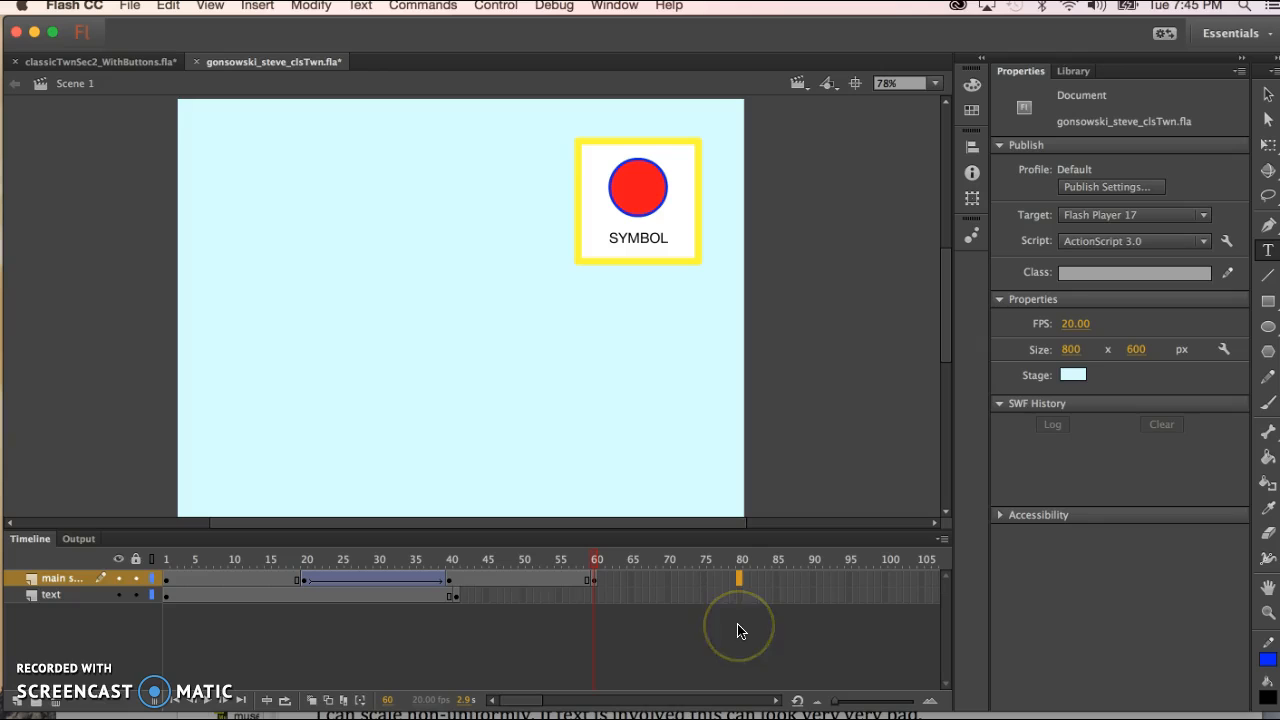
key(F6)
click(706, 434)
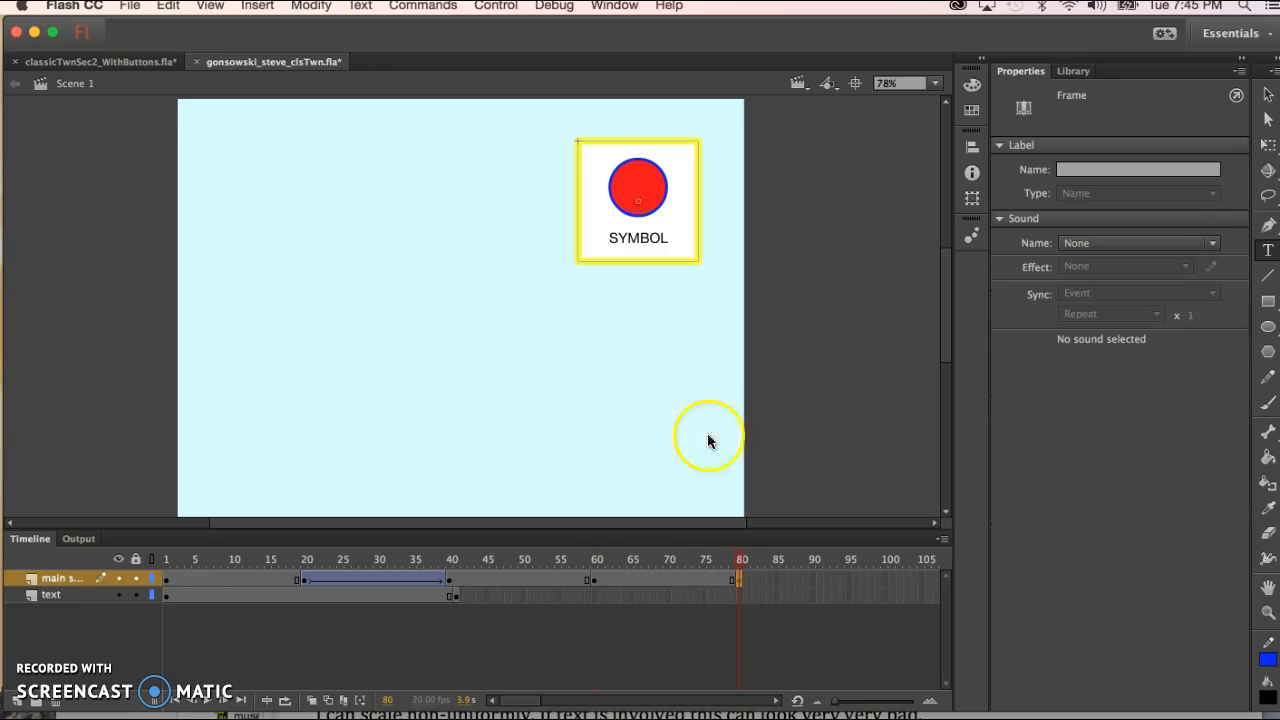
click(657, 212)
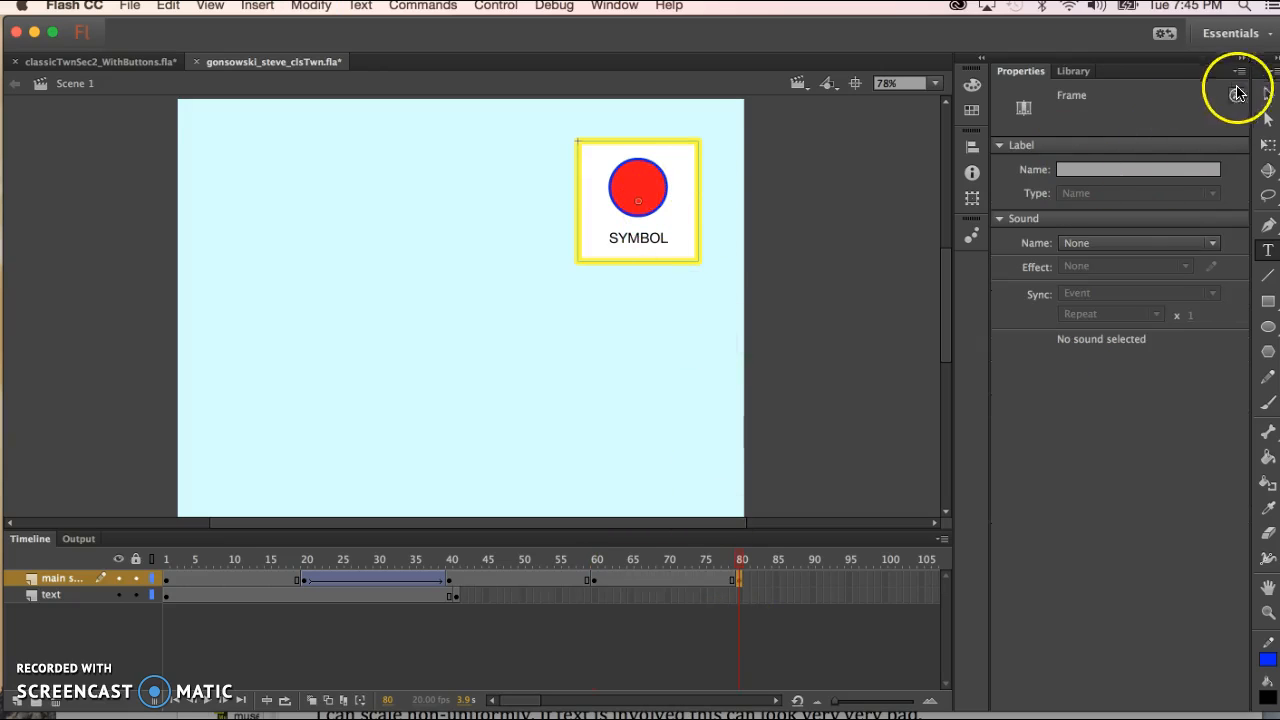
Move the multiShapeSym instance straight down at frame 80, to a Y position of about 243
click(1268, 94)
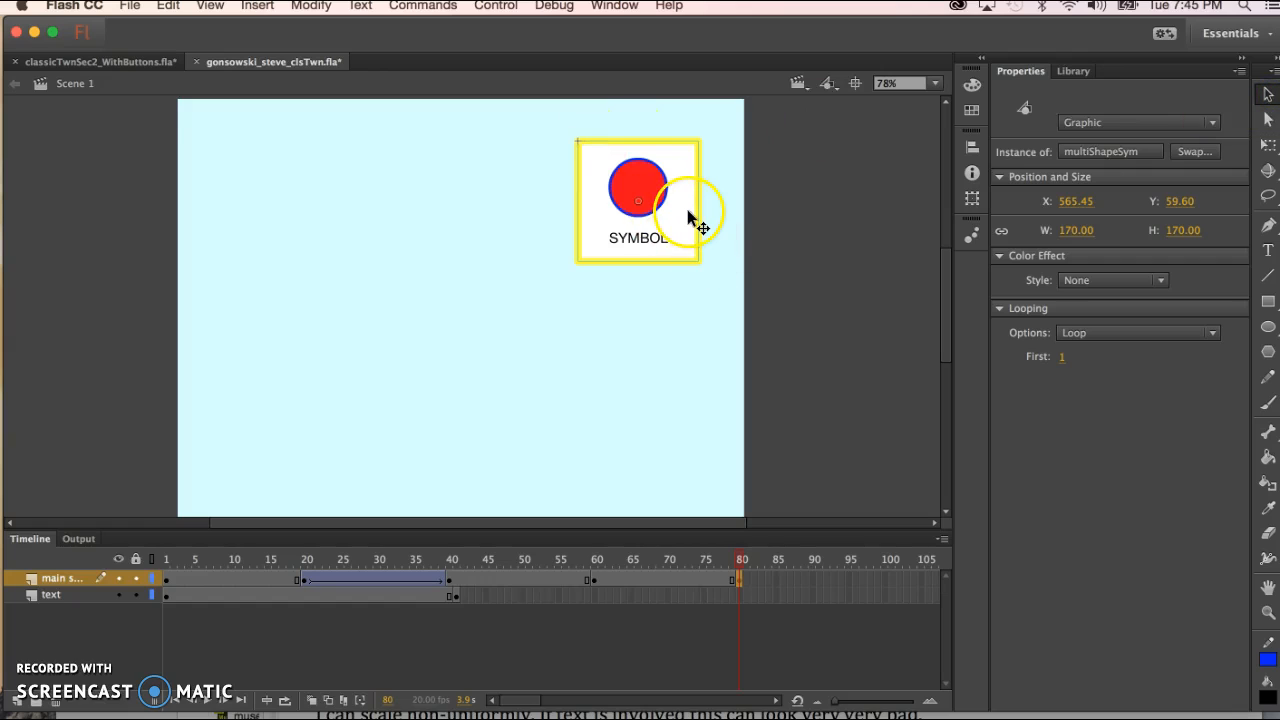
drag(686, 223, 678, 355)
drag(668, 242, 683, 347)
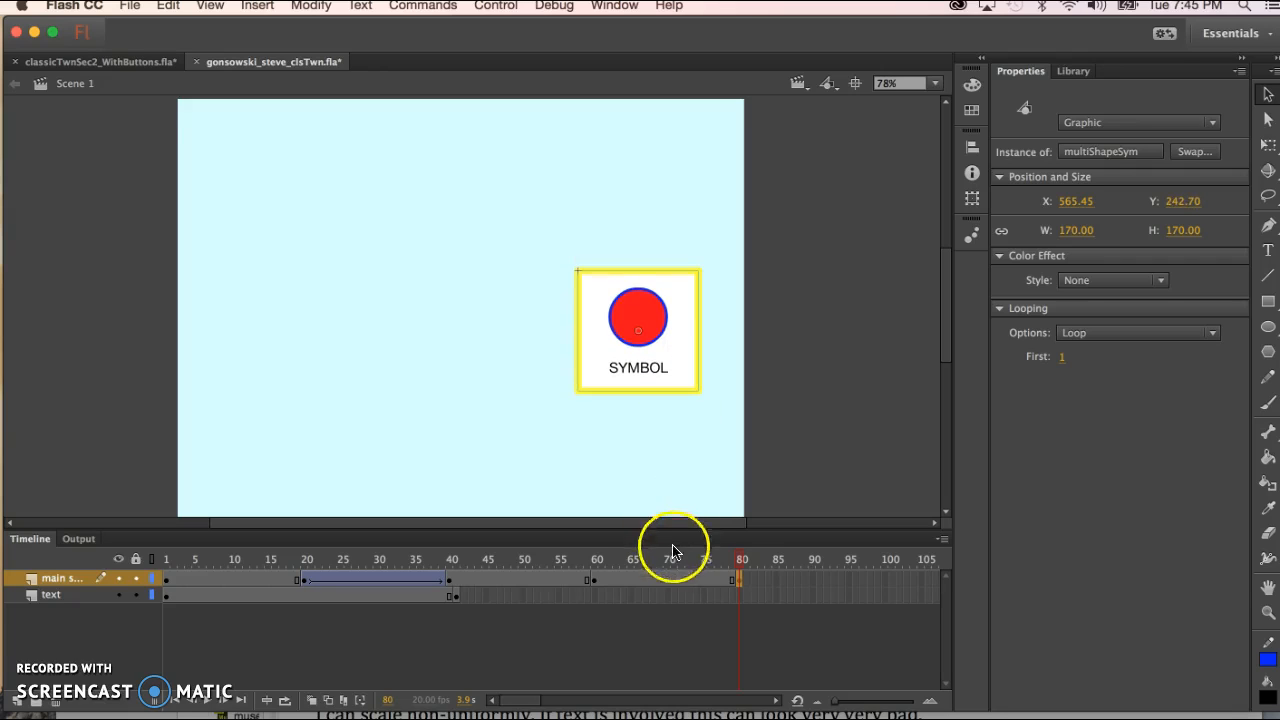
Create a classic tween between frames 60 and 80 on the main symbol layer and scrub through it
right_click(667, 578)
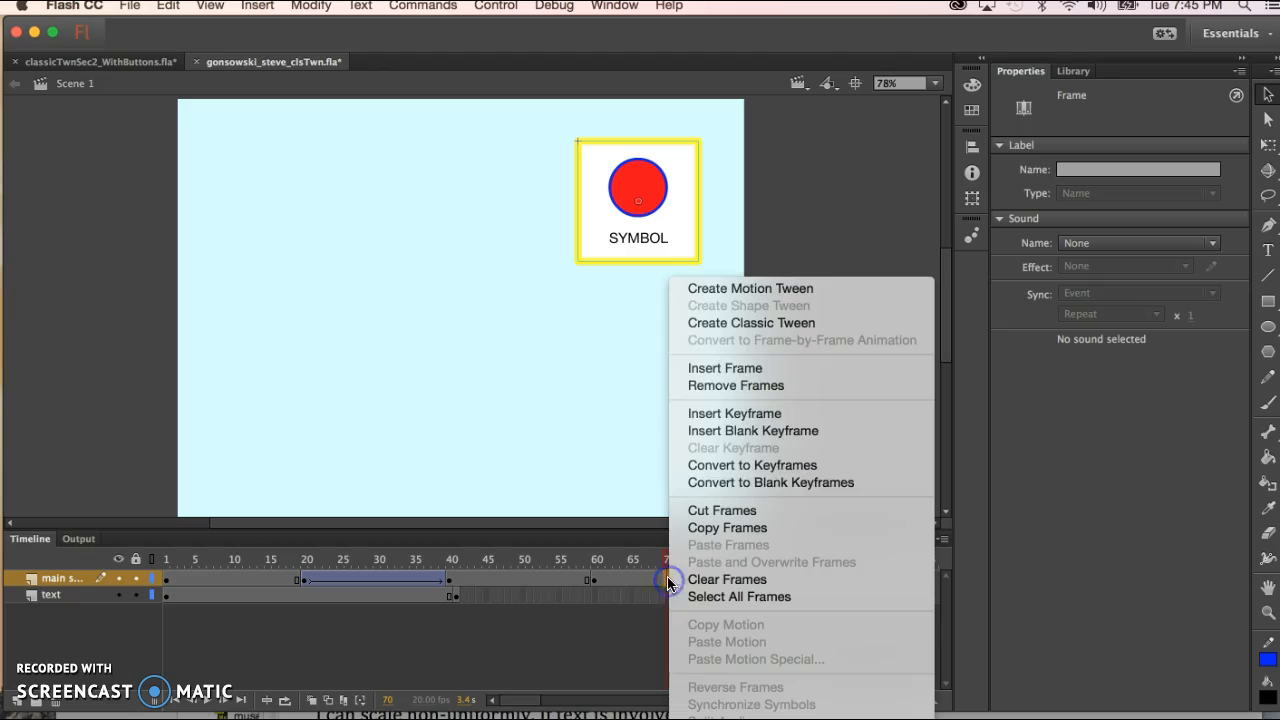
click(720, 323)
drag(667, 567, 740, 603)
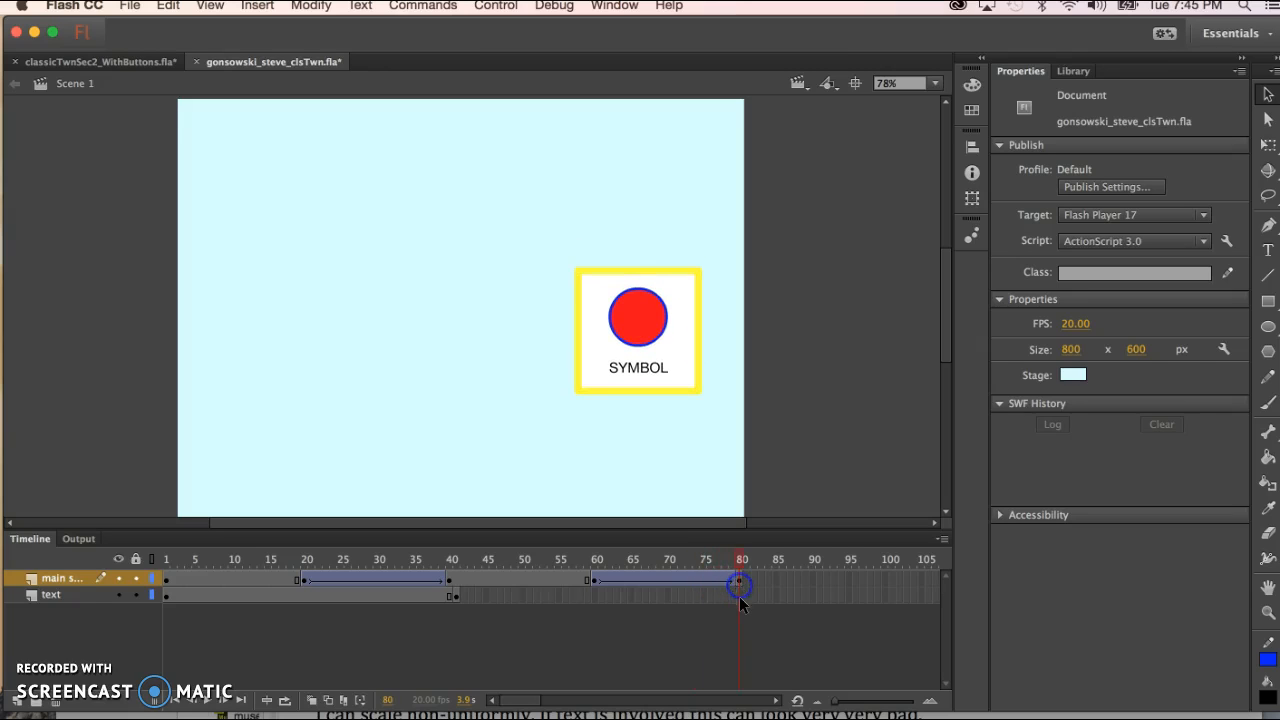
Extend the text layer to frame 80 so the Y position caption spans the whole tween
click(740, 597)
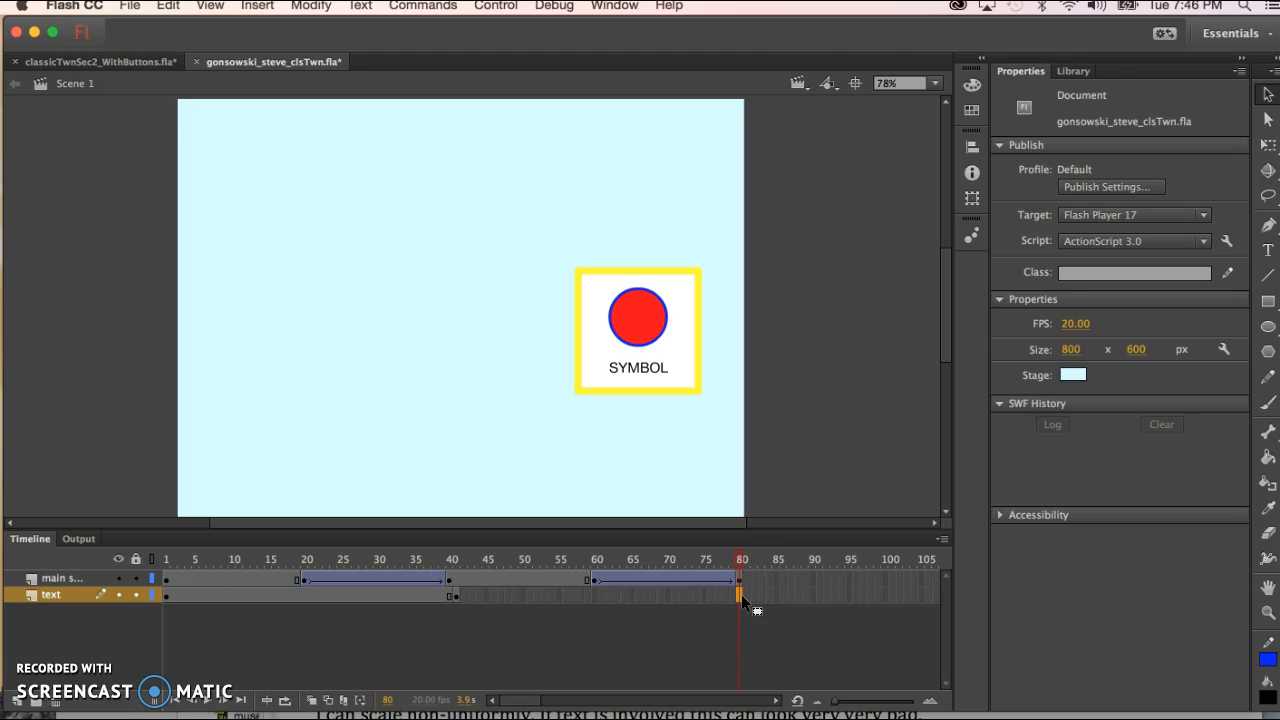
key(F5)
mouse_move(739, 567)
mouse_down()
mouse_move(335, 568)
mouse_move(718, 566)
mouse_up()
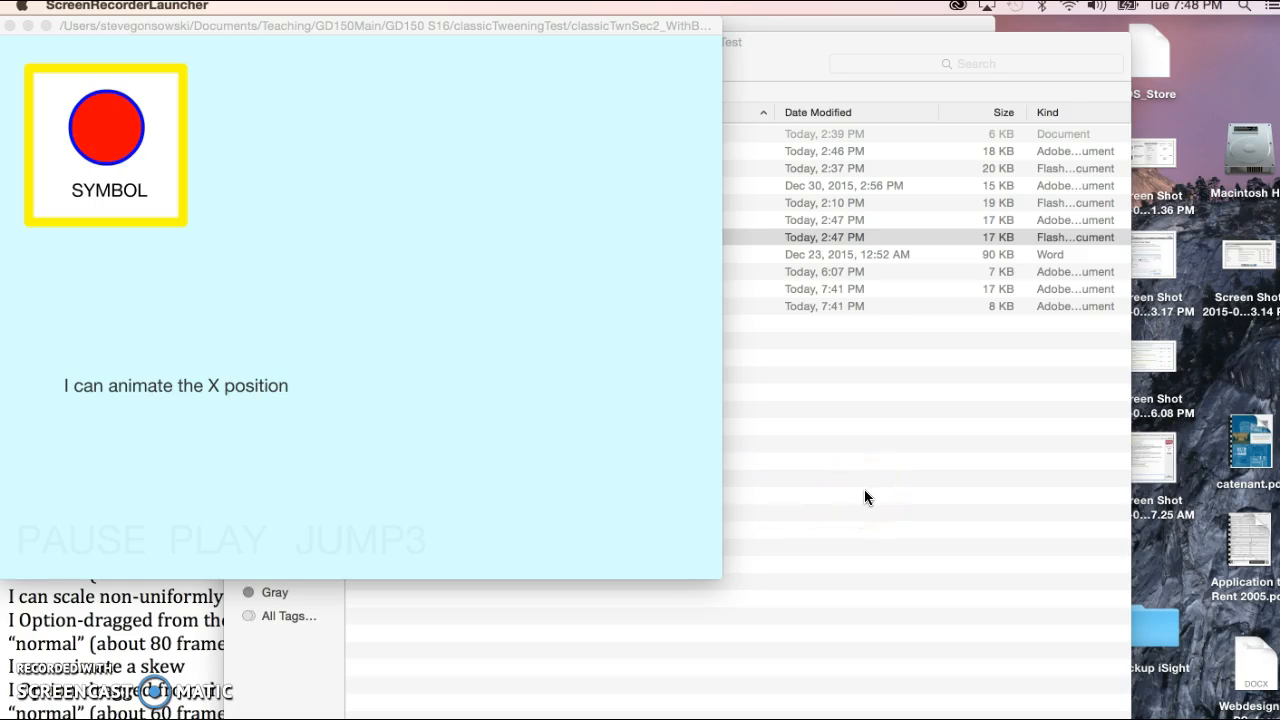
Move the Word document aside and play the reference animation in Flash Player, pausing it after the uniform scaling part
key(super+Tab)
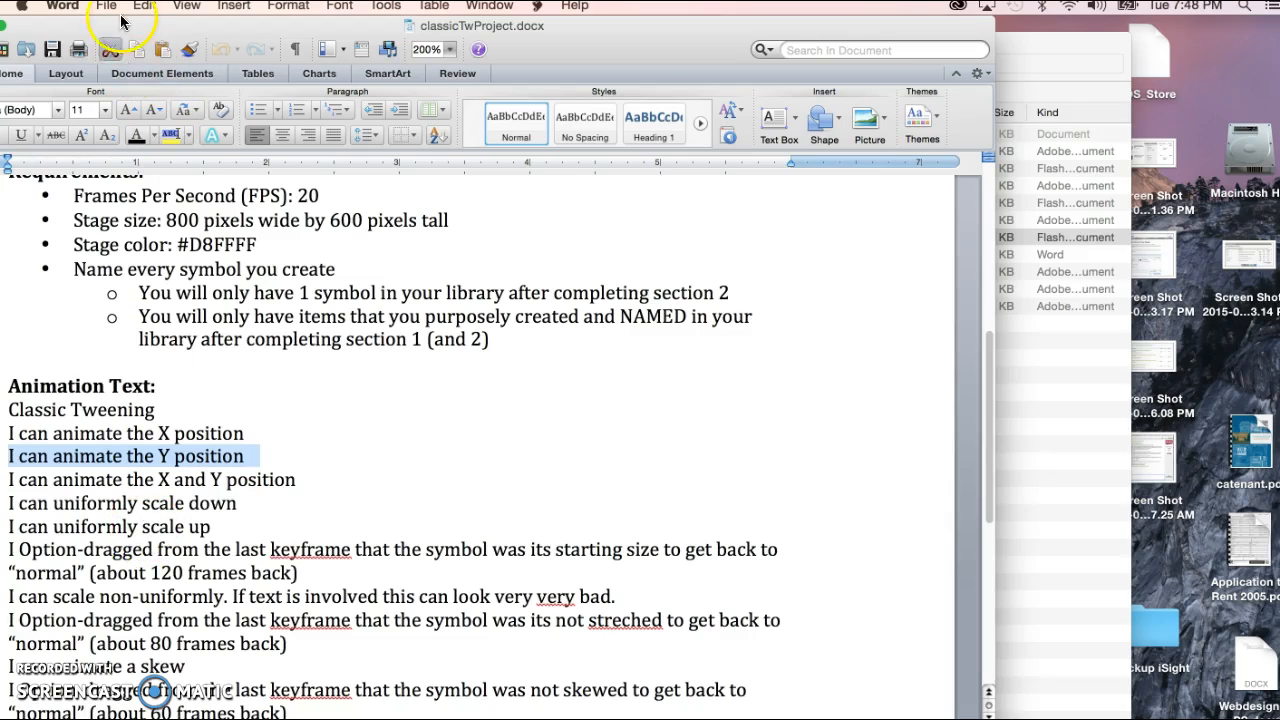
drag(118, 22, 696, 107)
click(384, 192)
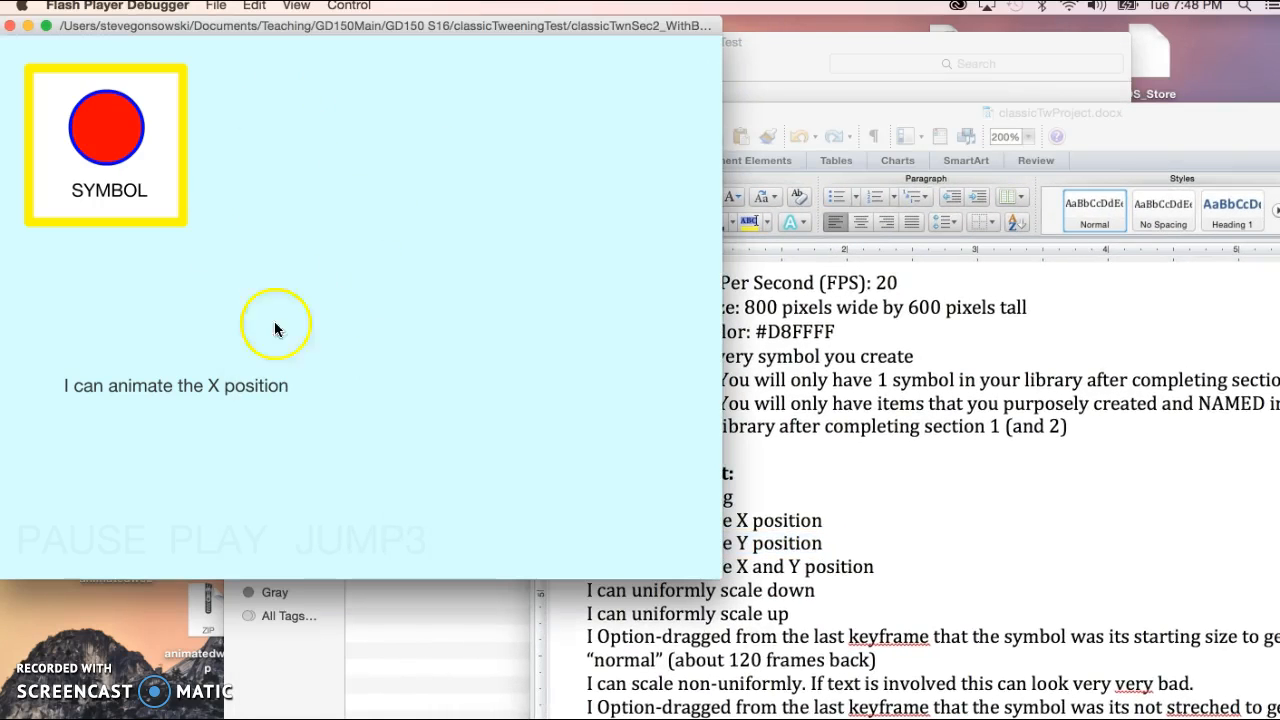
click(229, 542)
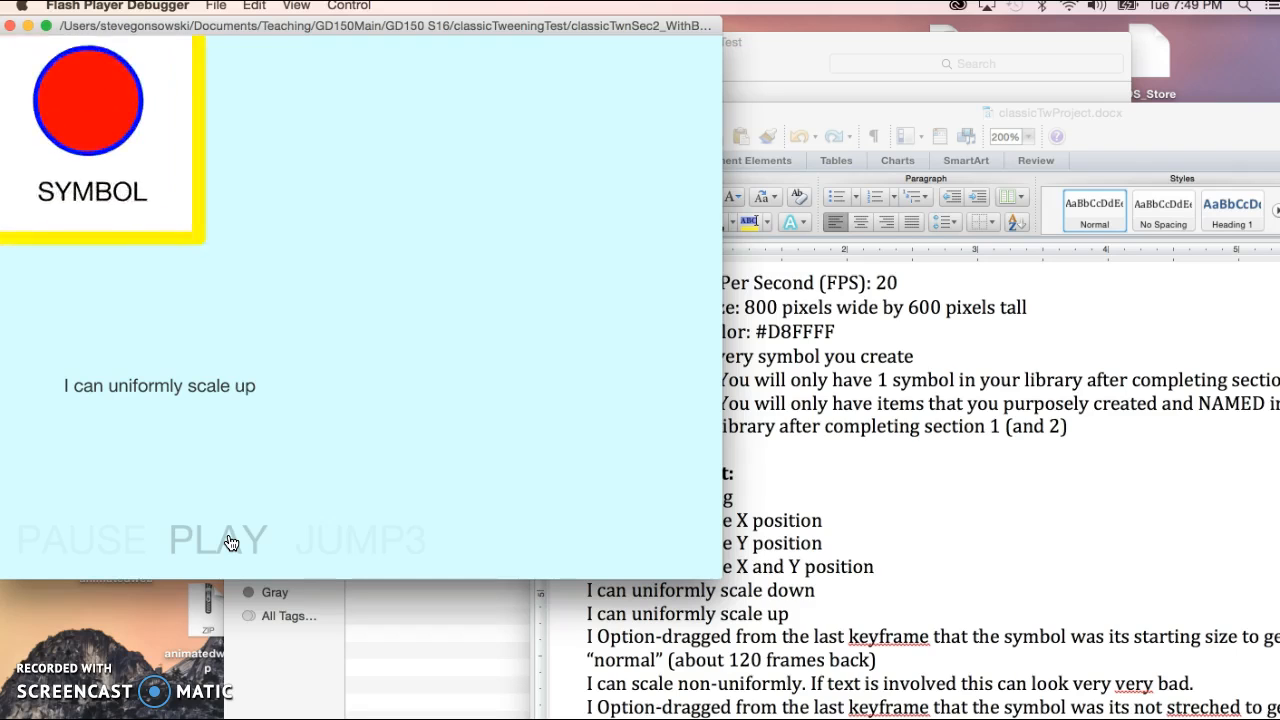
click(68, 550)
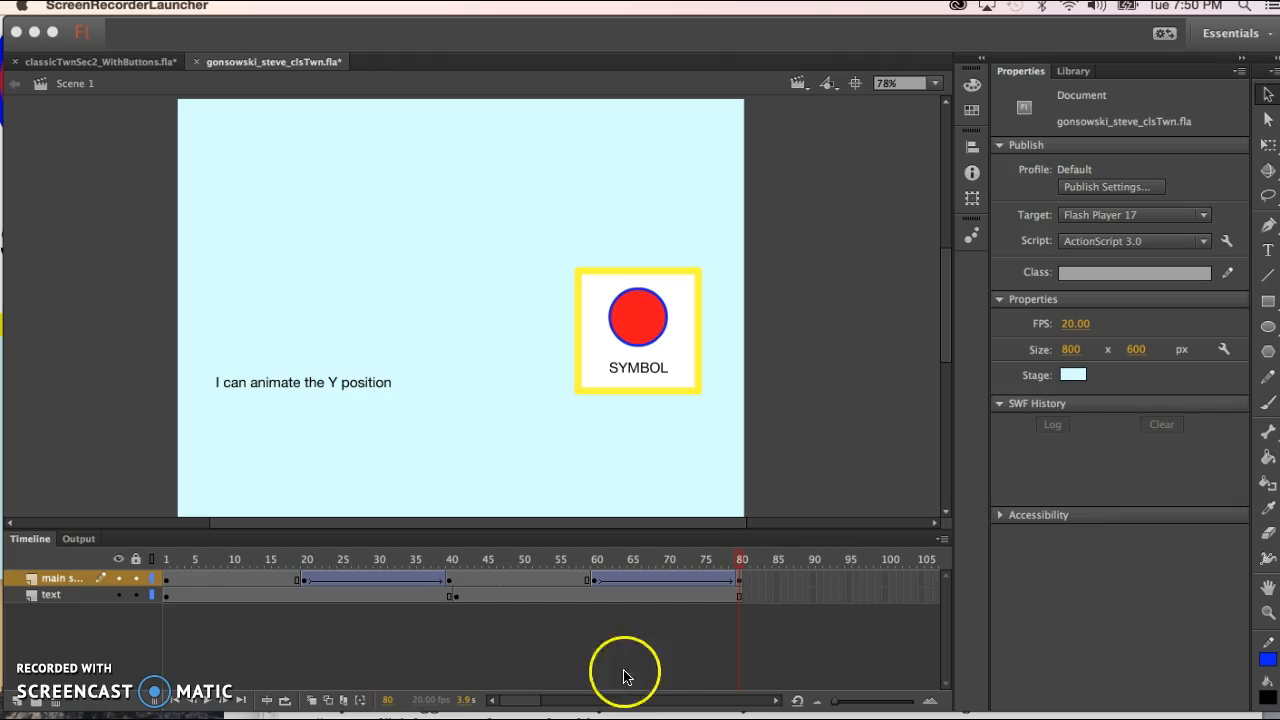
Return to Flash, review the Y position tween, and insert a keyframe at frame 100 on the main symbol layer
click(737, 558)
drag(600, 562, 541, 563)
mouse_move(741, 558)
mouse_down()
mouse_move(540, 558)
mouse_move(741, 558)
mouse_up()
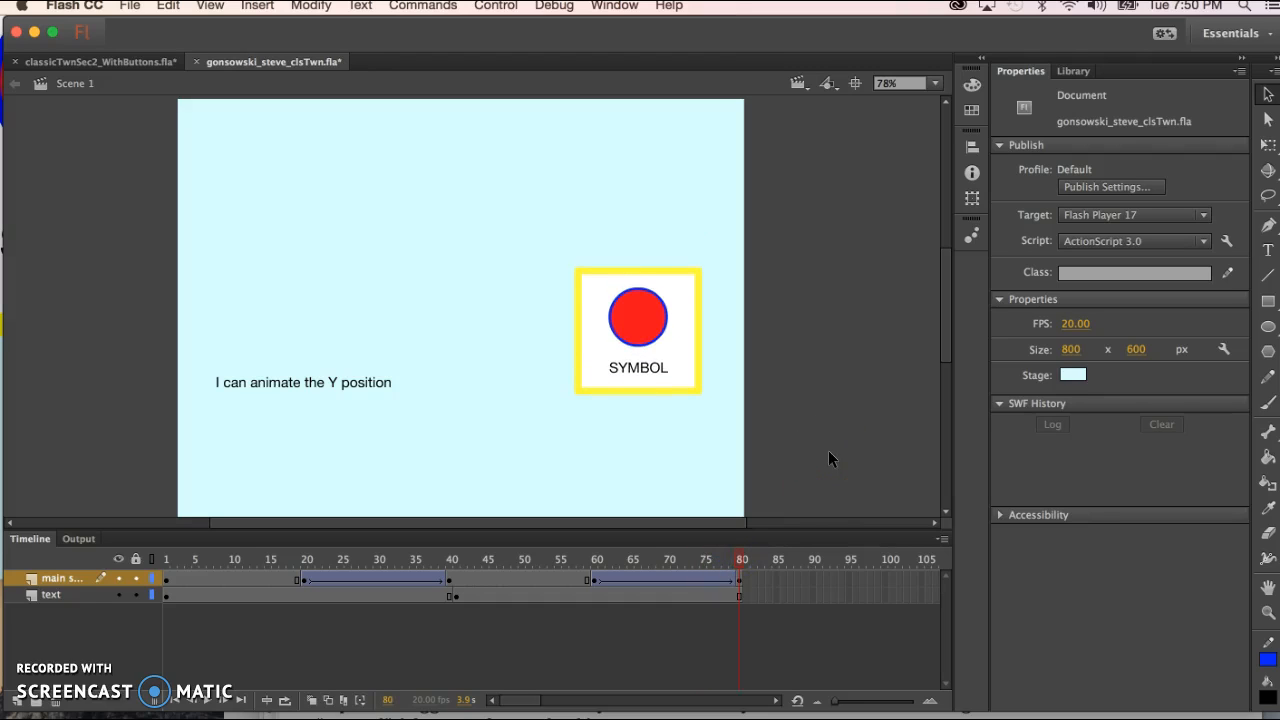
drag(530, 702, 535, 703)
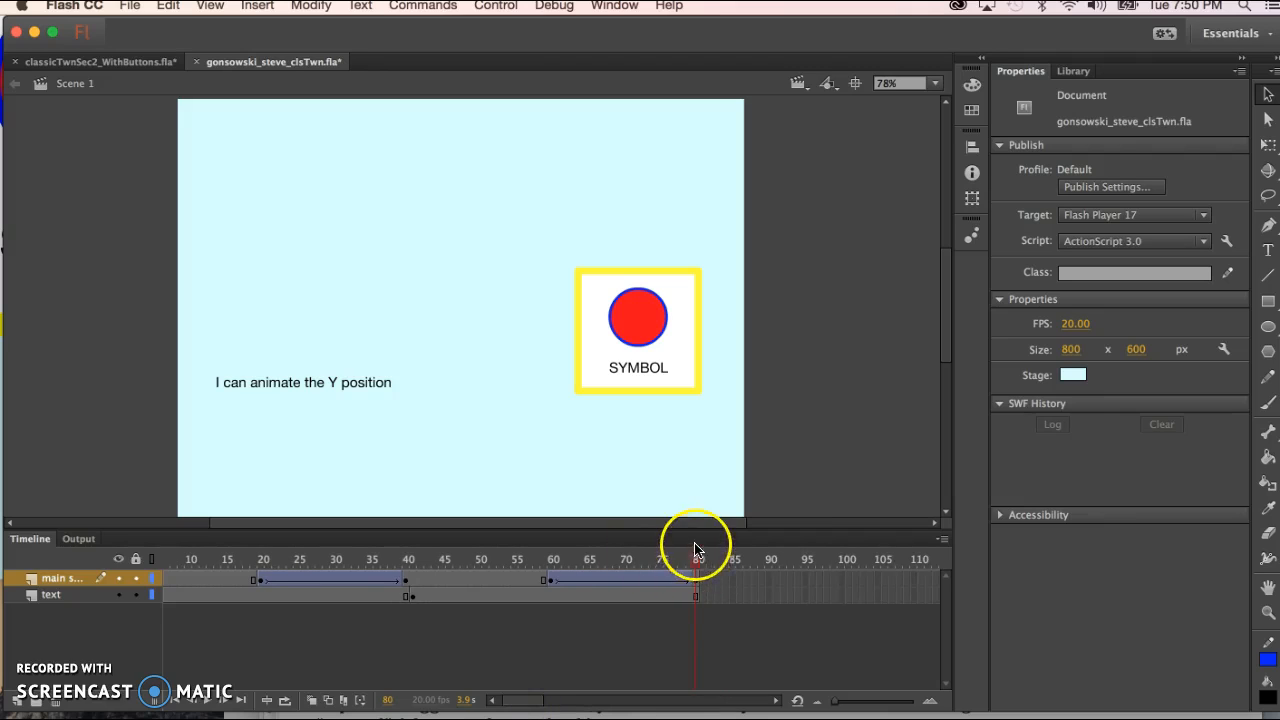
mouse_move(697, 557)
mouse_down()
mouse_move(463, 560)
mouse_move(692, 561)
mouse_up()
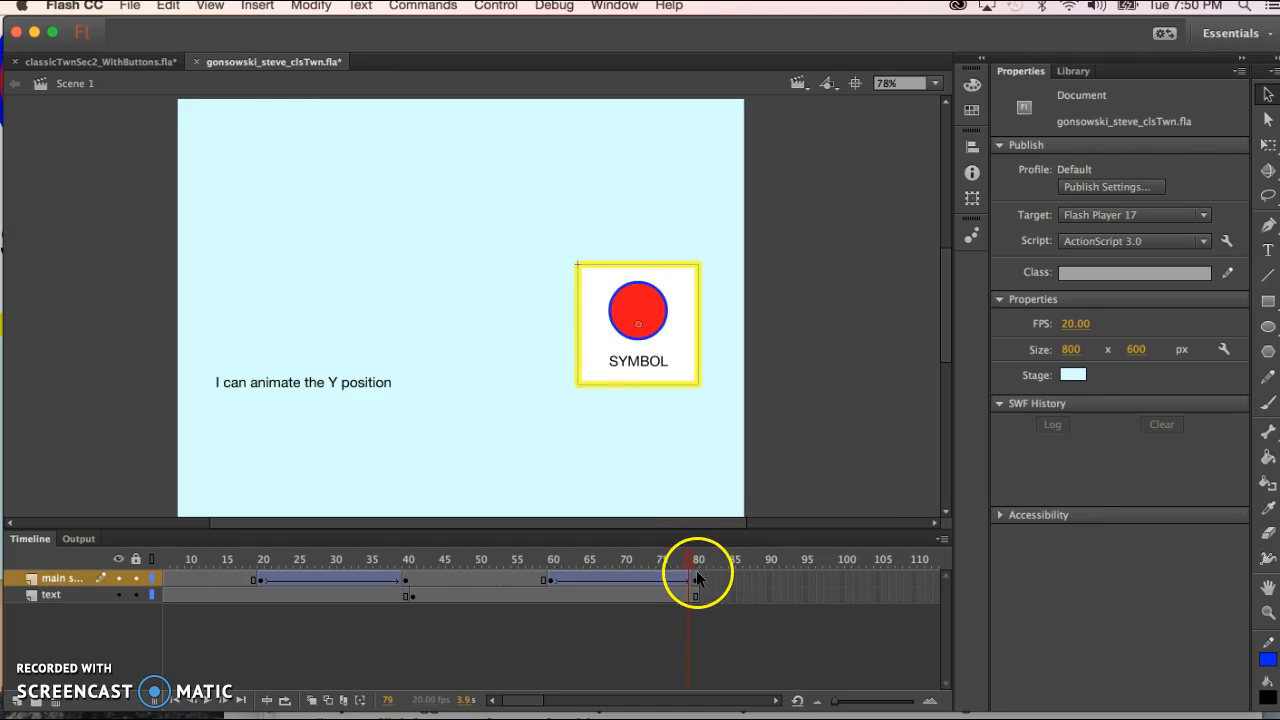
mouse_move(689, 550)
mouse_down()
mouse_move(591, 551)
mouse_move(694, 551)
mouse_up()
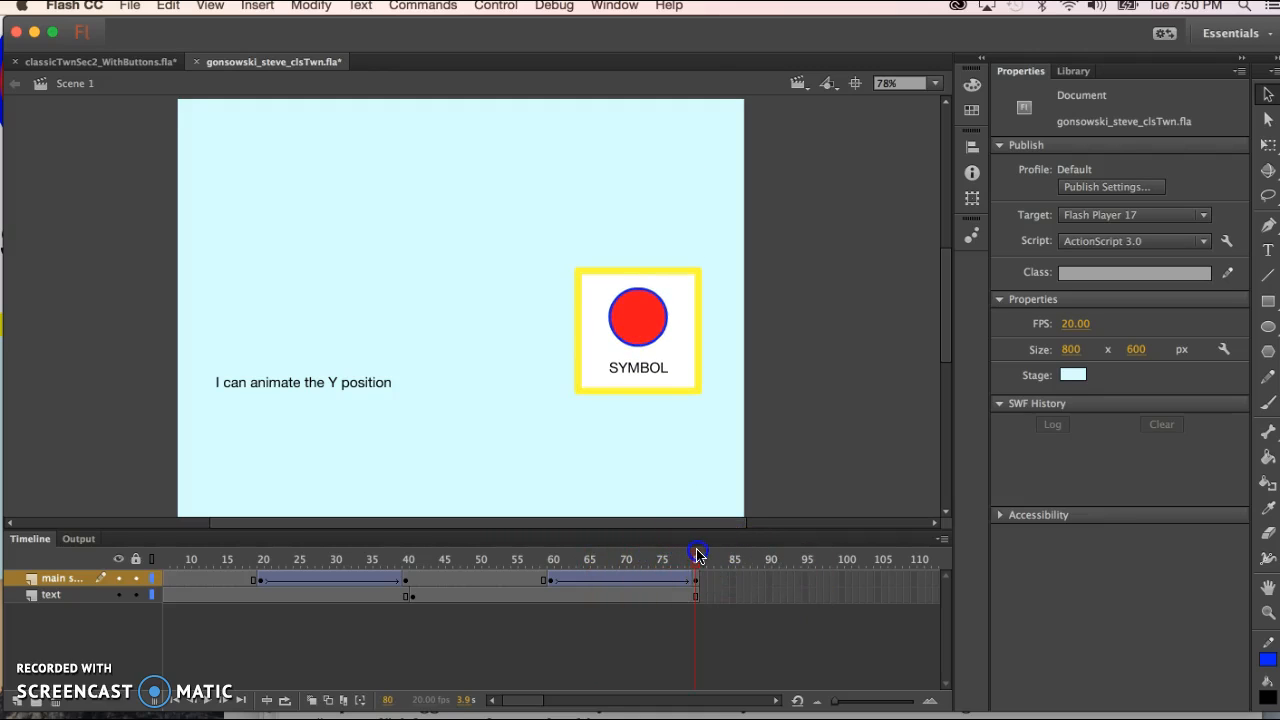
click(840, 580)
key(F6)
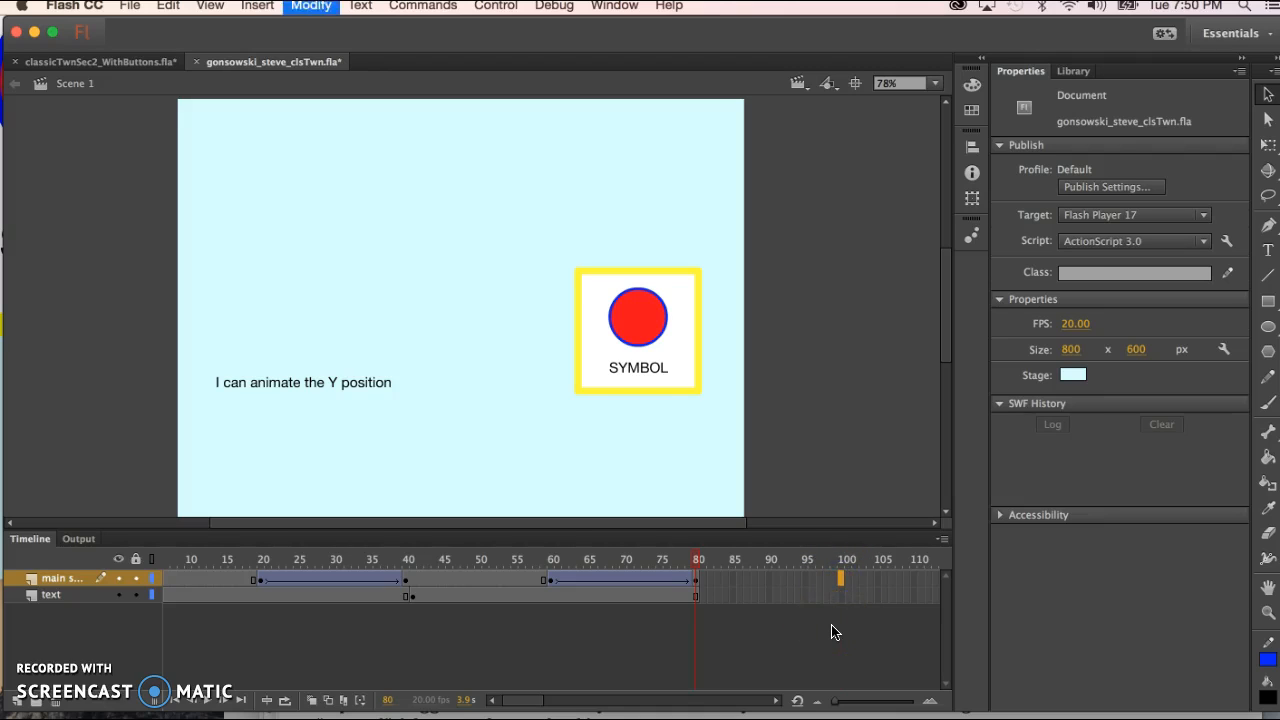
mouse_move(843, 556)
mouse_down()
mouse_move(697, 560)
mouse_move(843, 558)
mouse_up()
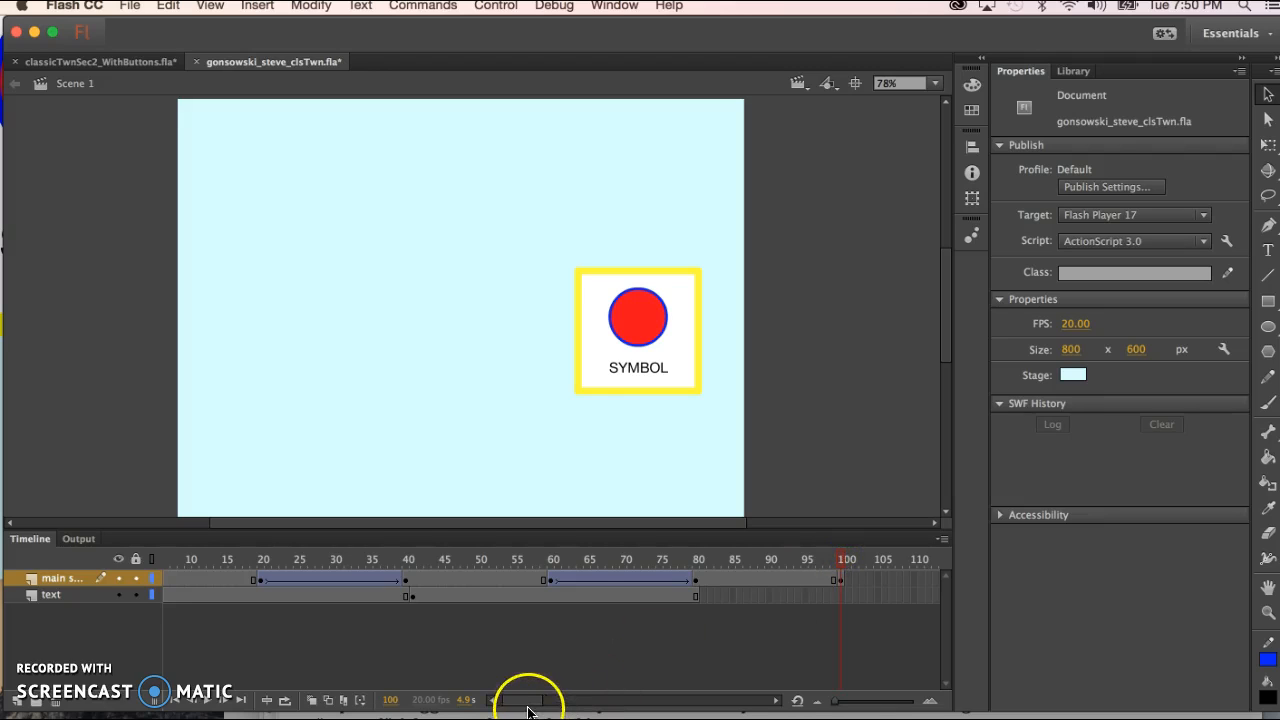
Copy the frame 20 keyframe of the main symbol layer to frame 110
click(260, 578)
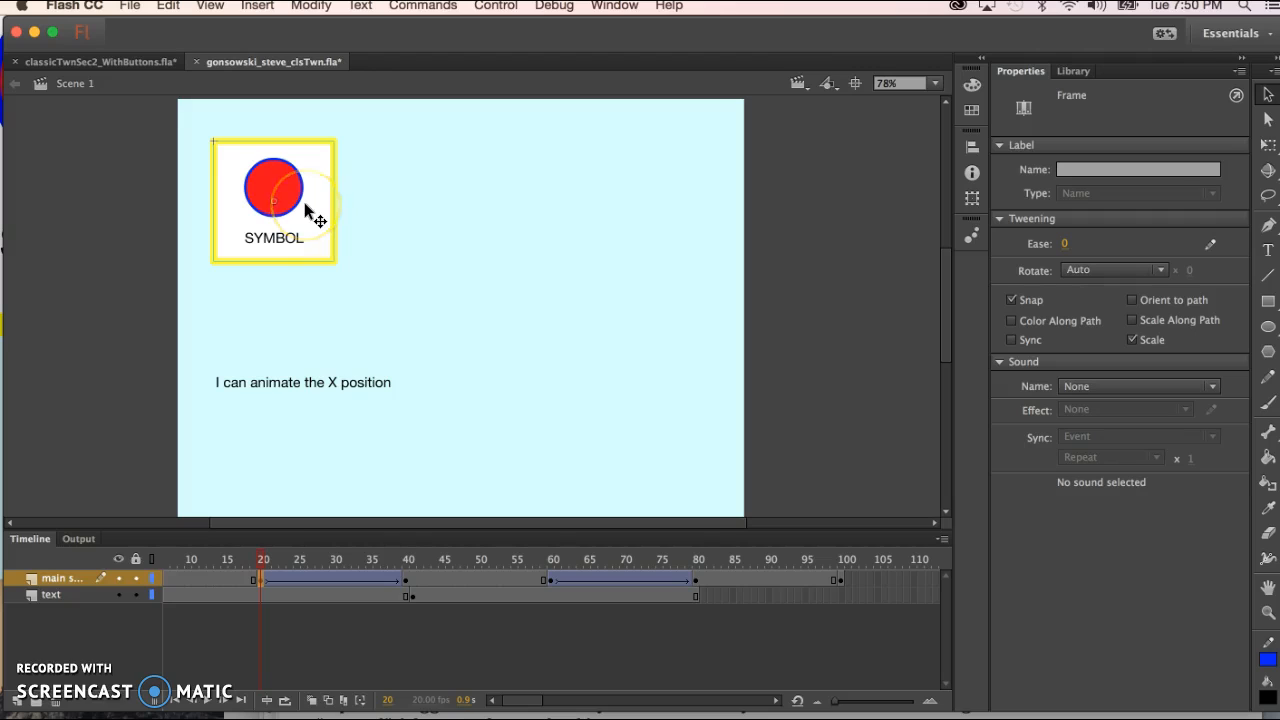
click(262, 578)
click(293, 622)
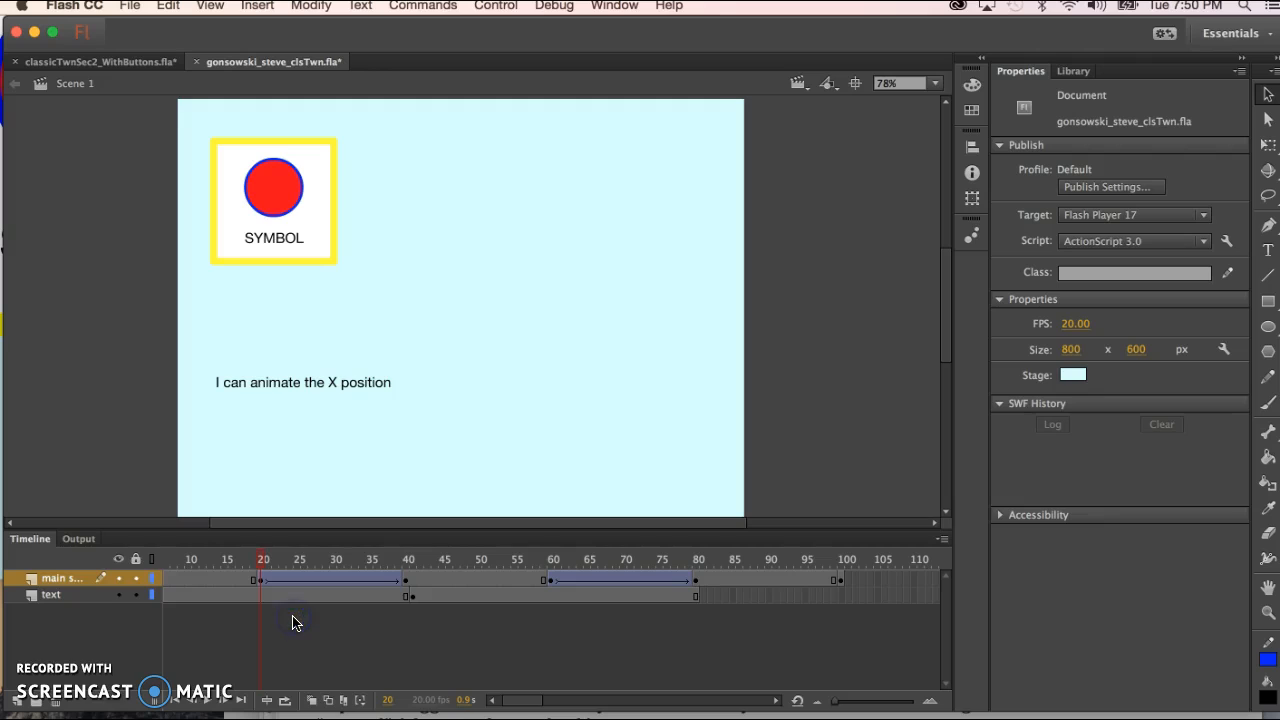
click(261, 578)
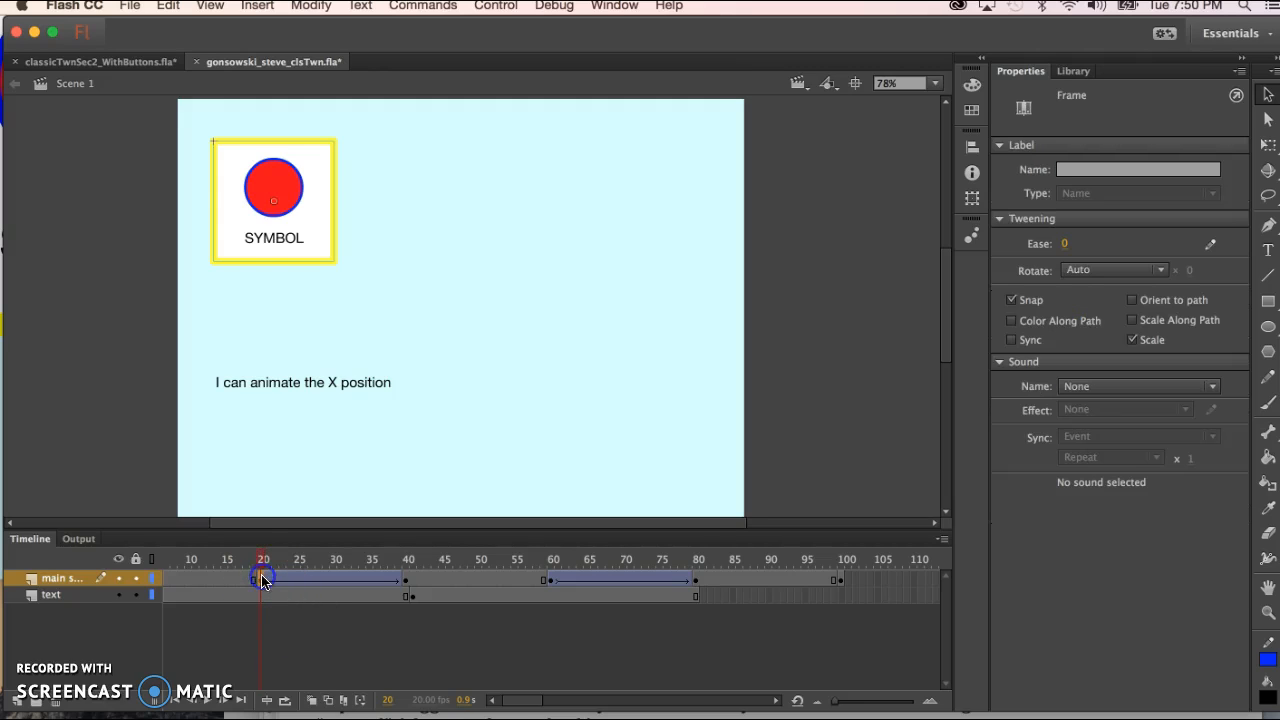
click(265, 581)
click(271, 592)
click(259, 577)
drag(287, 578, 783, 580)
click(914, 575)
key(F6)
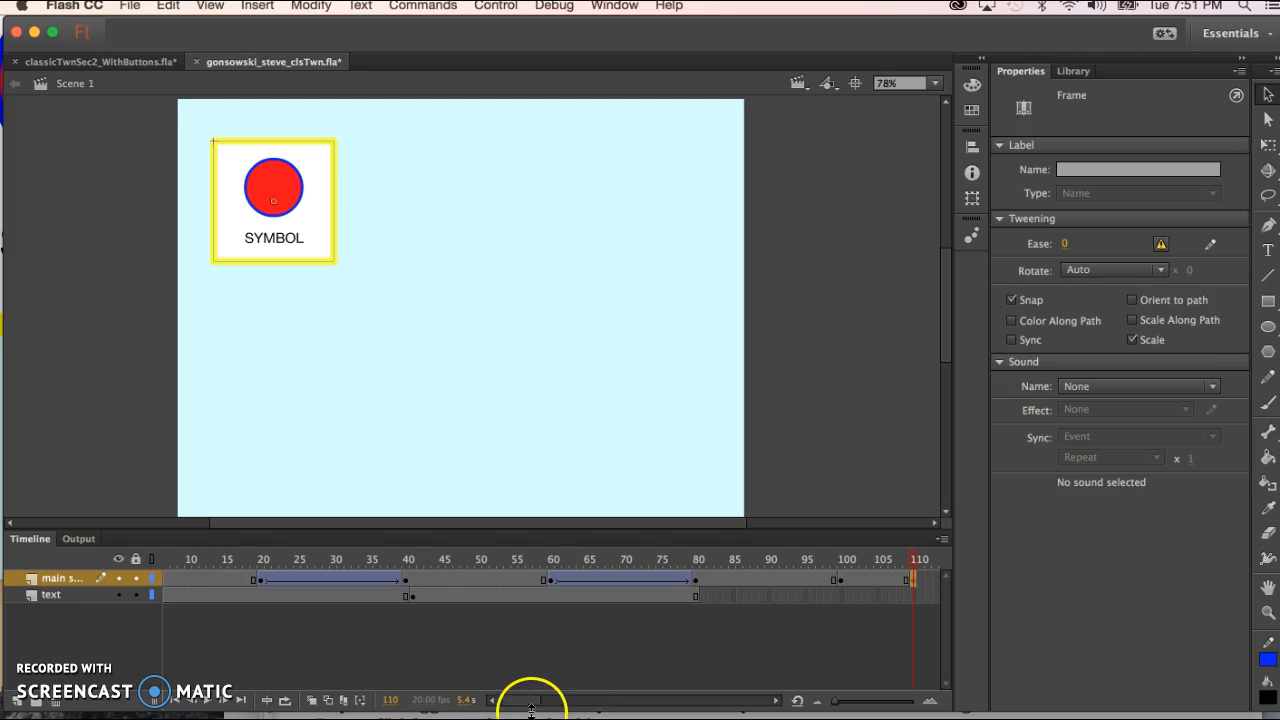
Move the copied keyframe from frame 110 to frame 120 and compare the symbol's position with frame 100
drag(528, 709, 543, 709)
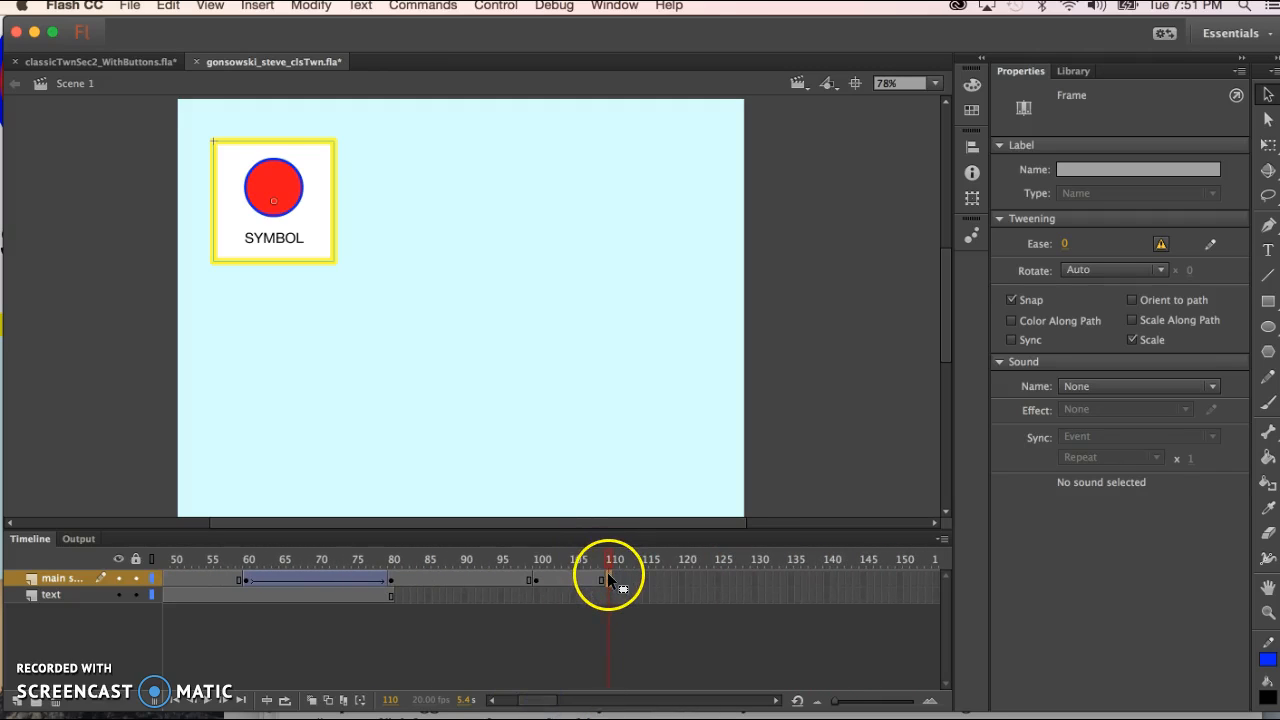
drag(677, 568, 680, 568)
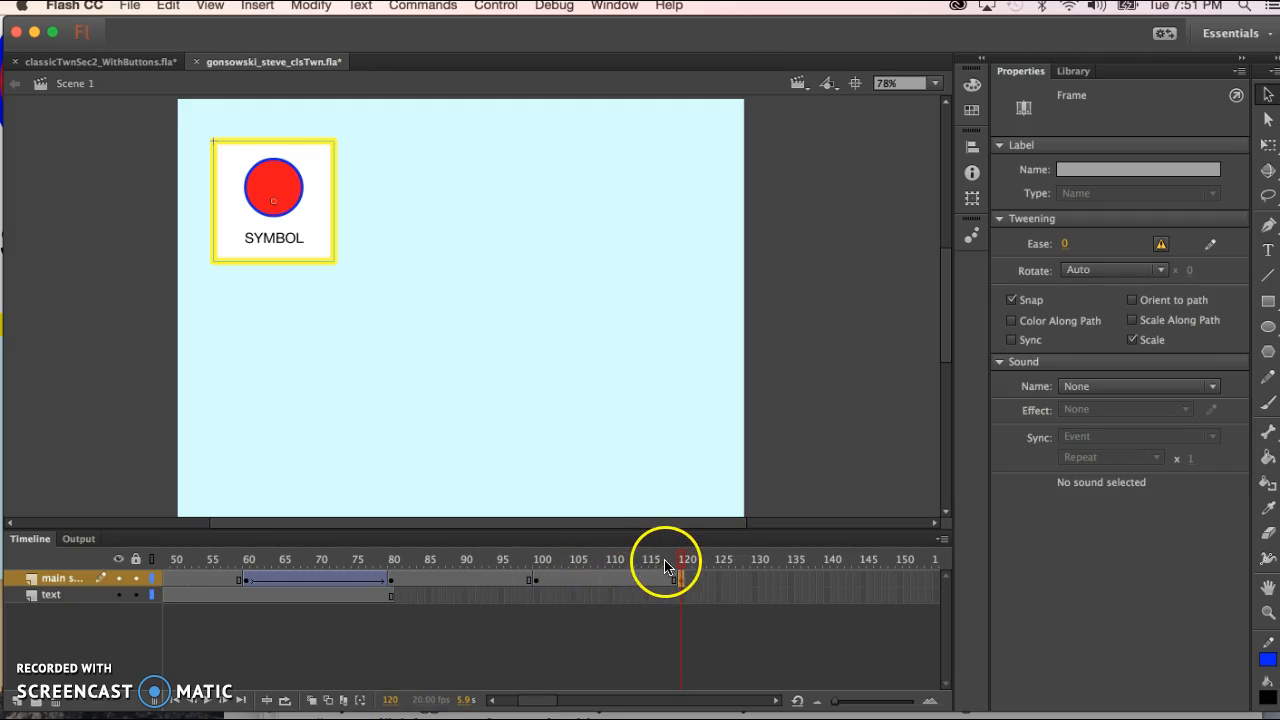
click(535, 580)
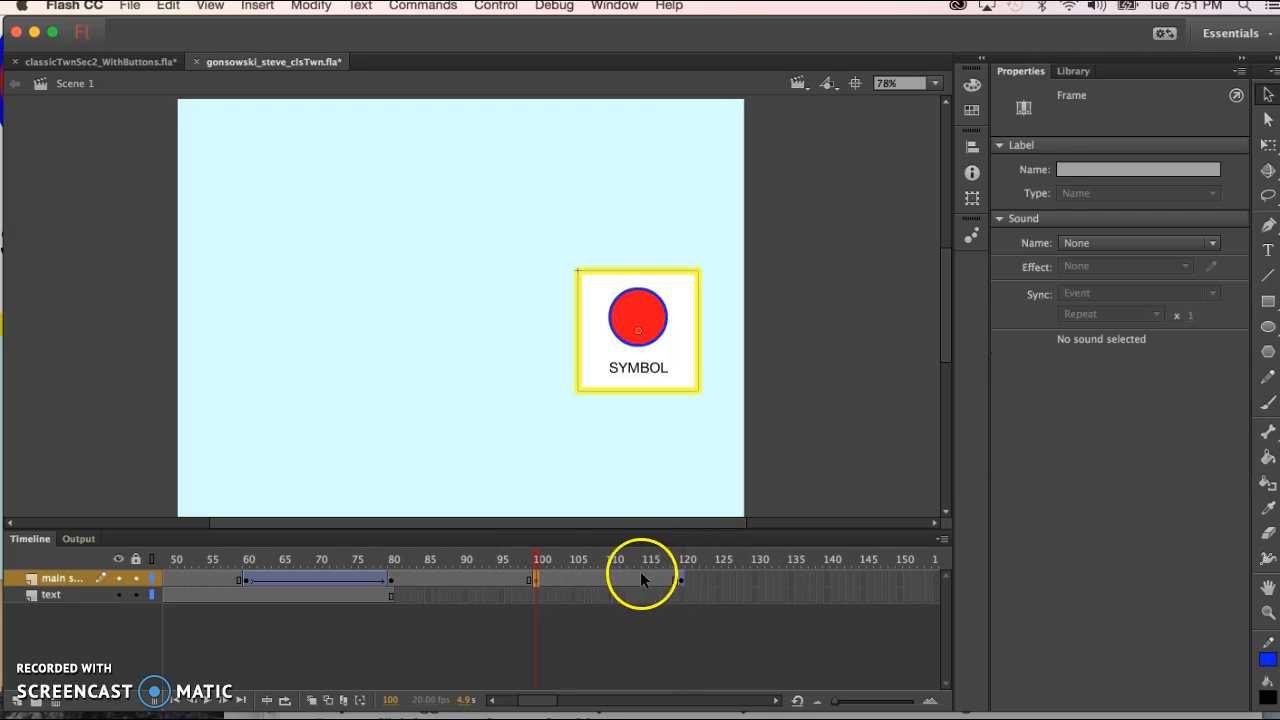
click(681, 580)
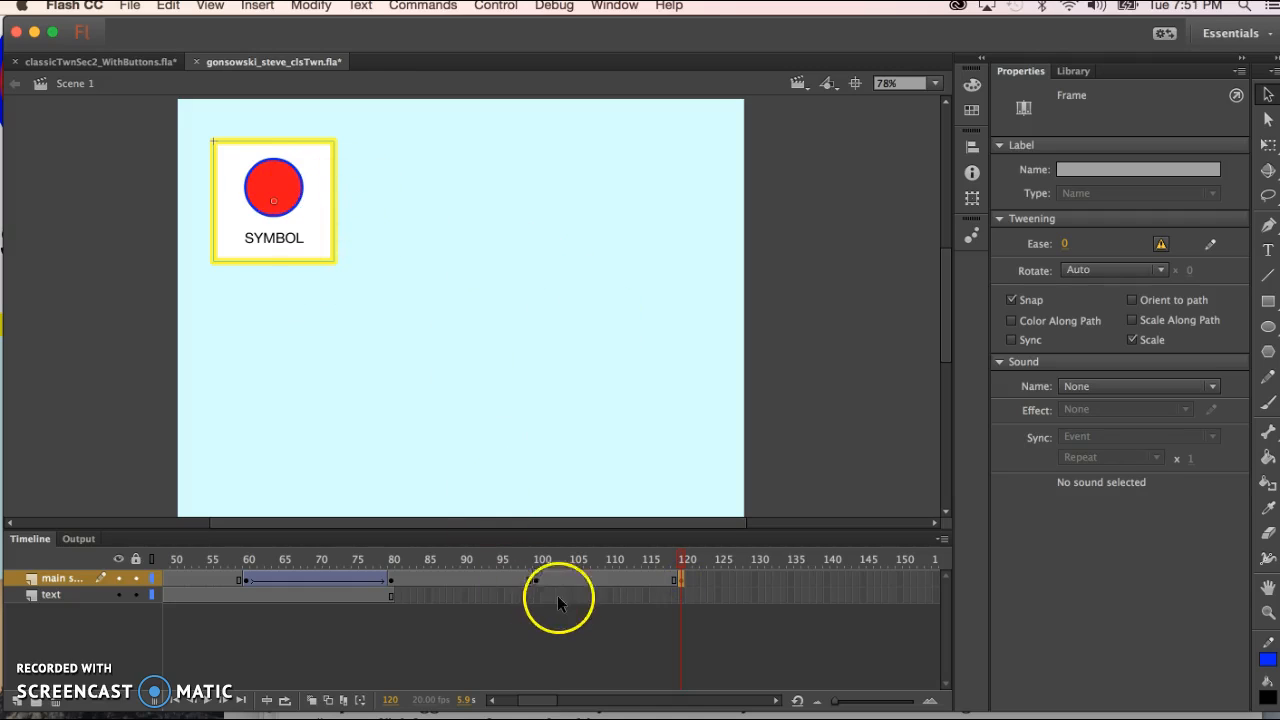
Create a classic tween between frames 100 and 120 on the main symbol layer and scrub through it
right_click(598, 580)
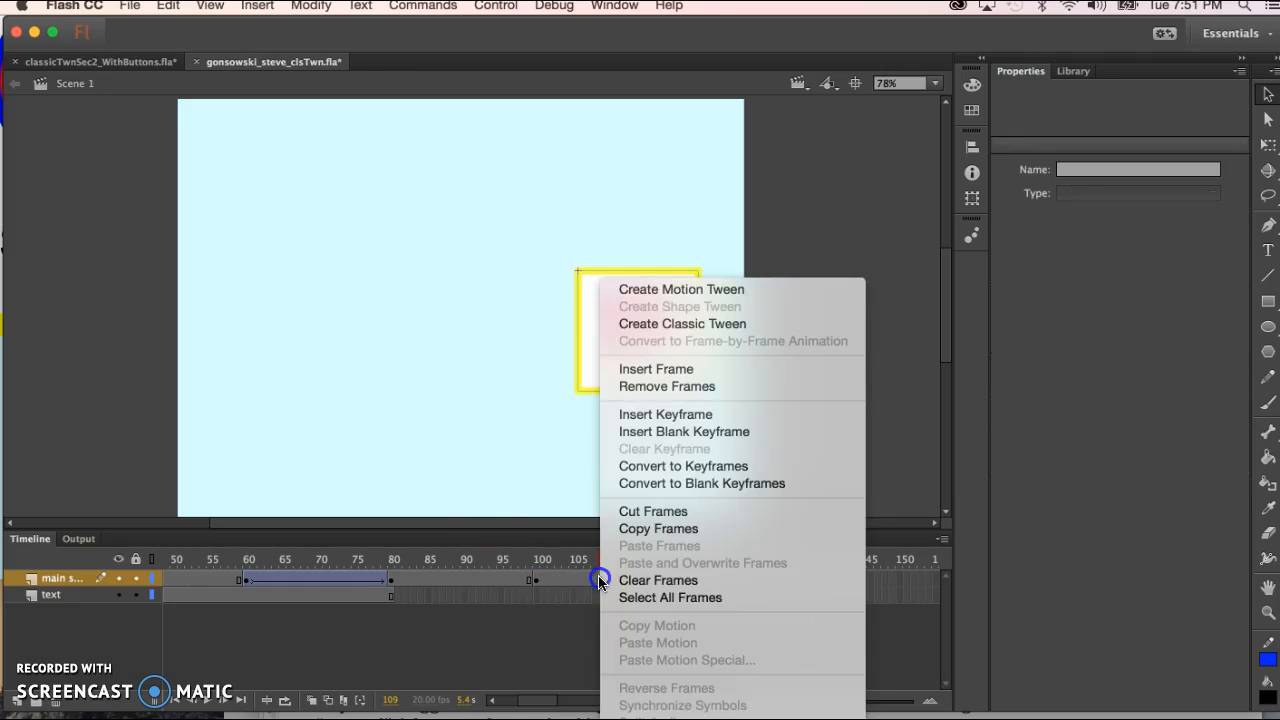
click(668, 323)
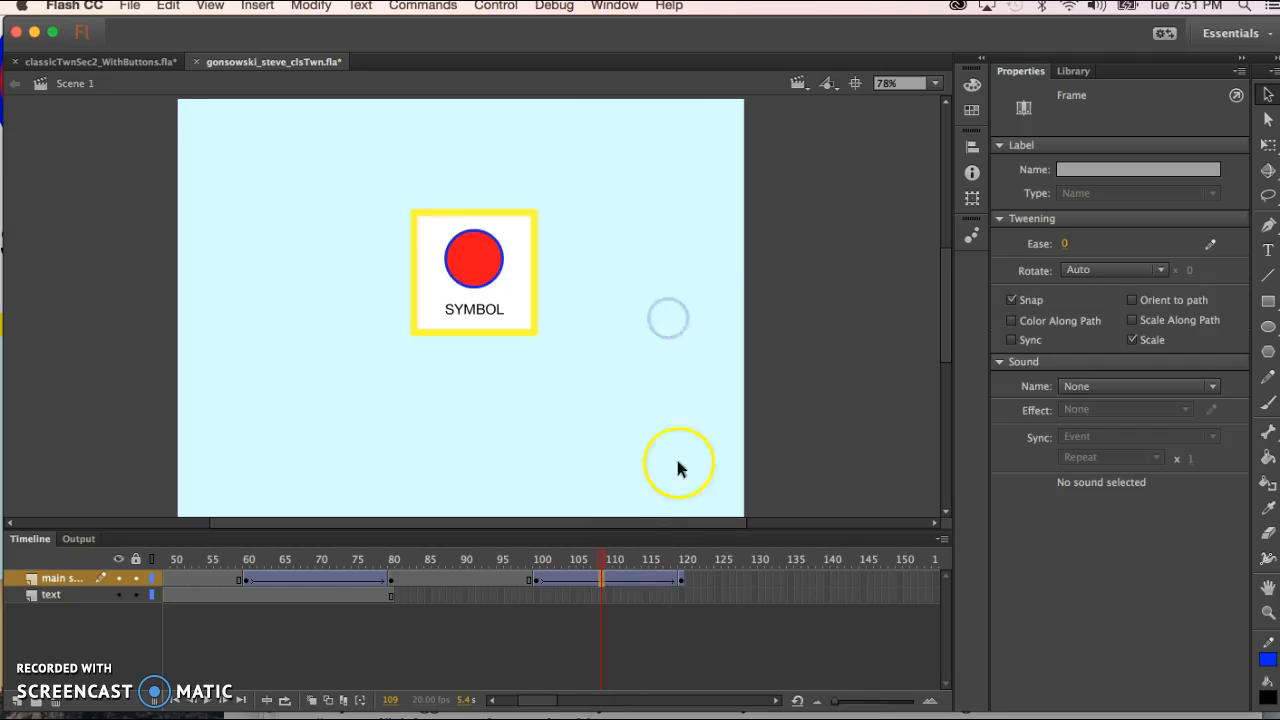
click(533, 558)
drag(533, 558, 686, 556)
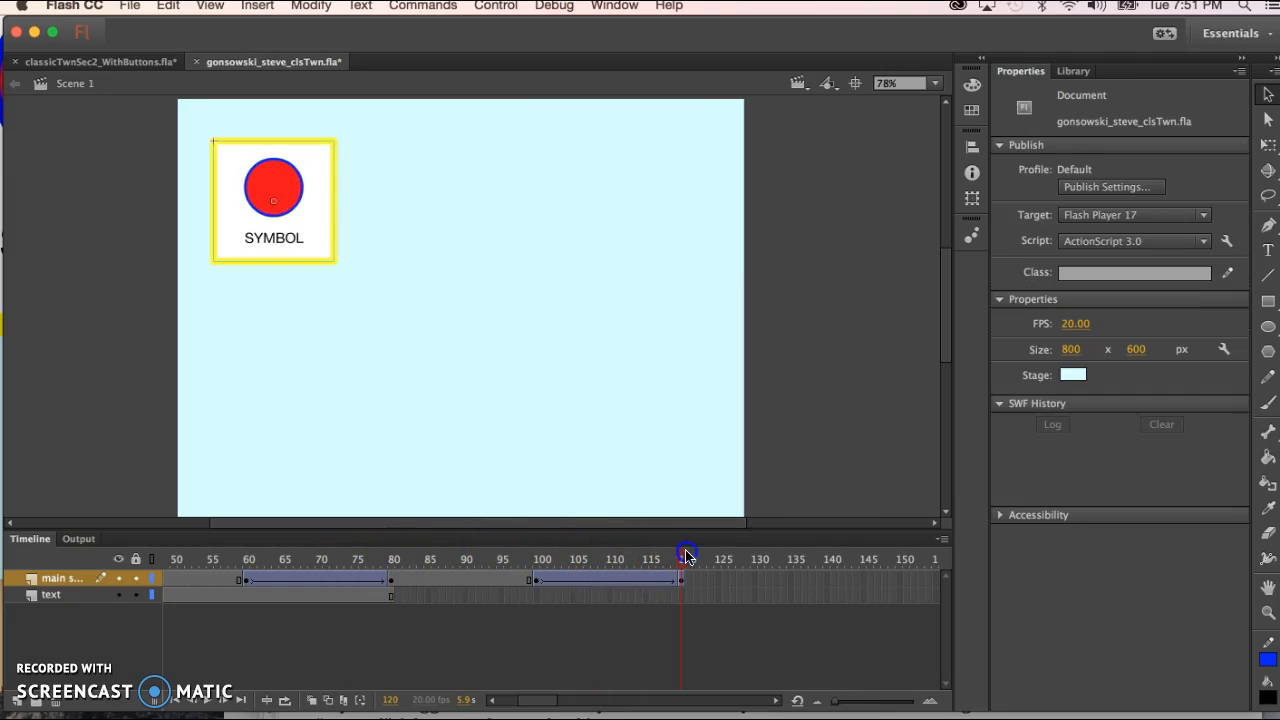
Insert a keyframe at frame 80 on the text layer and change its caption to "I can animate the X and Y position"
click(390, 594)
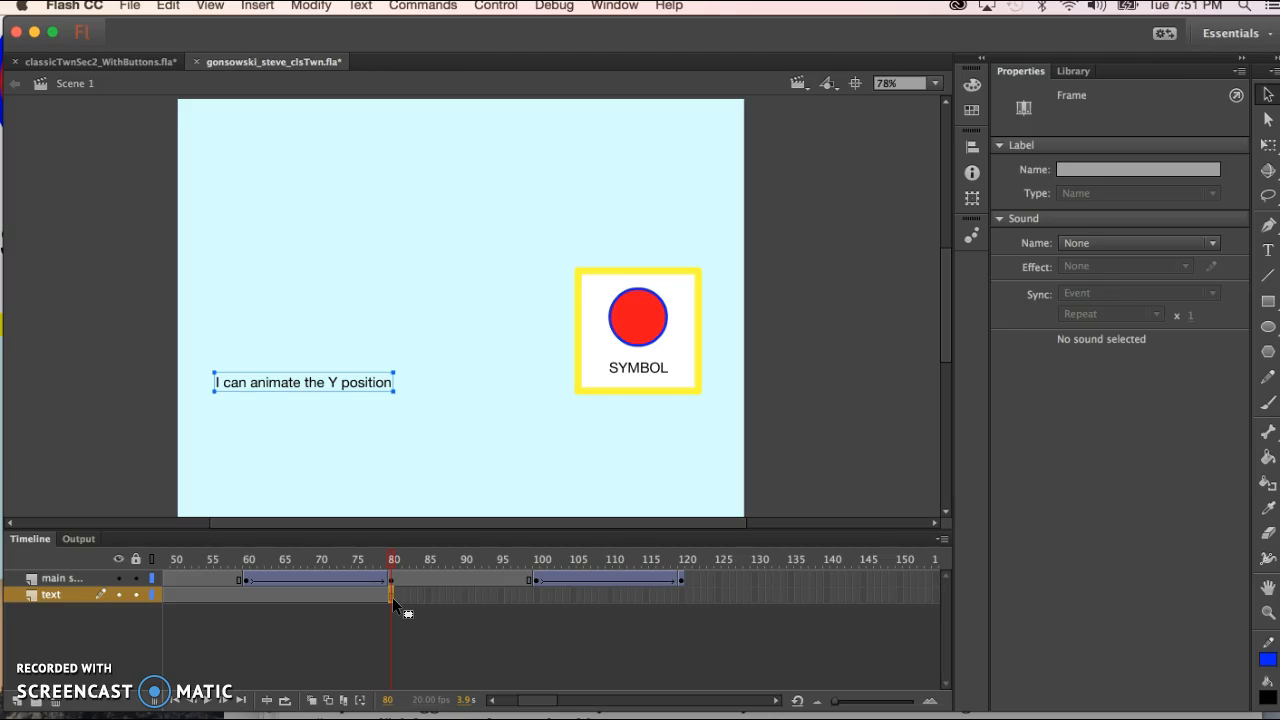
key(F6)
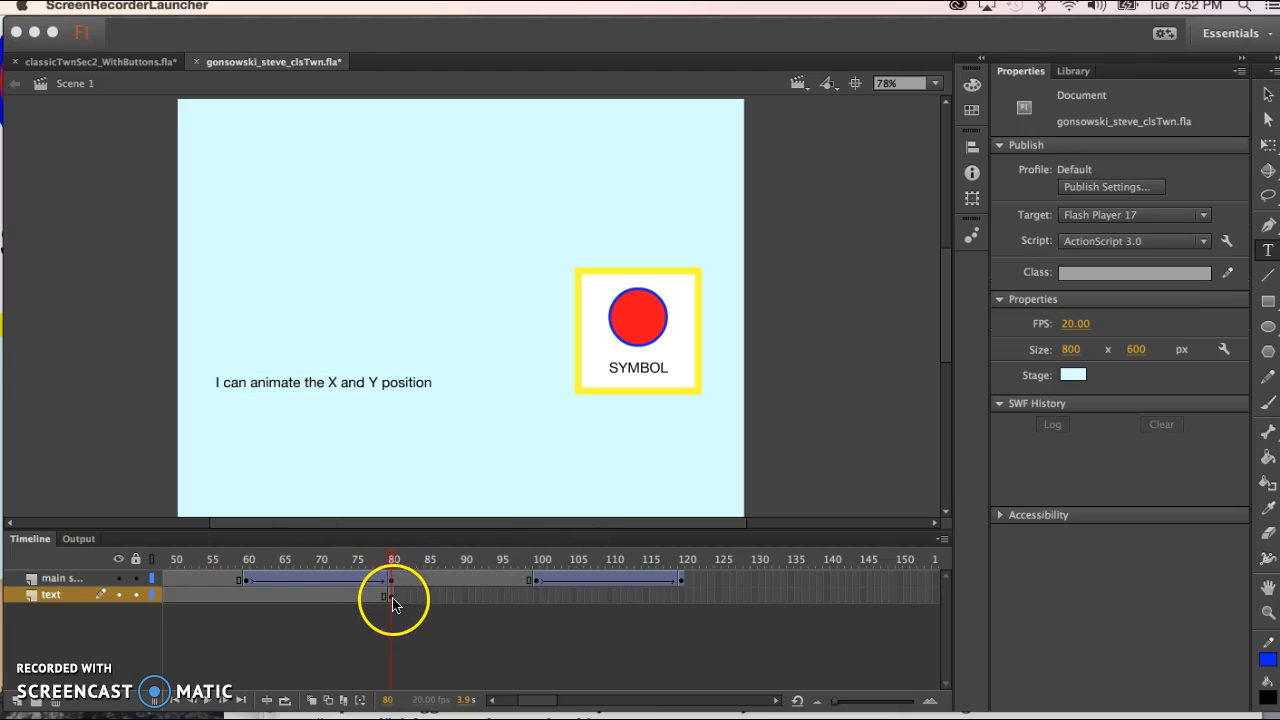
Insert a keyframe at frame 121 on the text layer, extending the X and Y position caption through frame 120
click(681, 585)
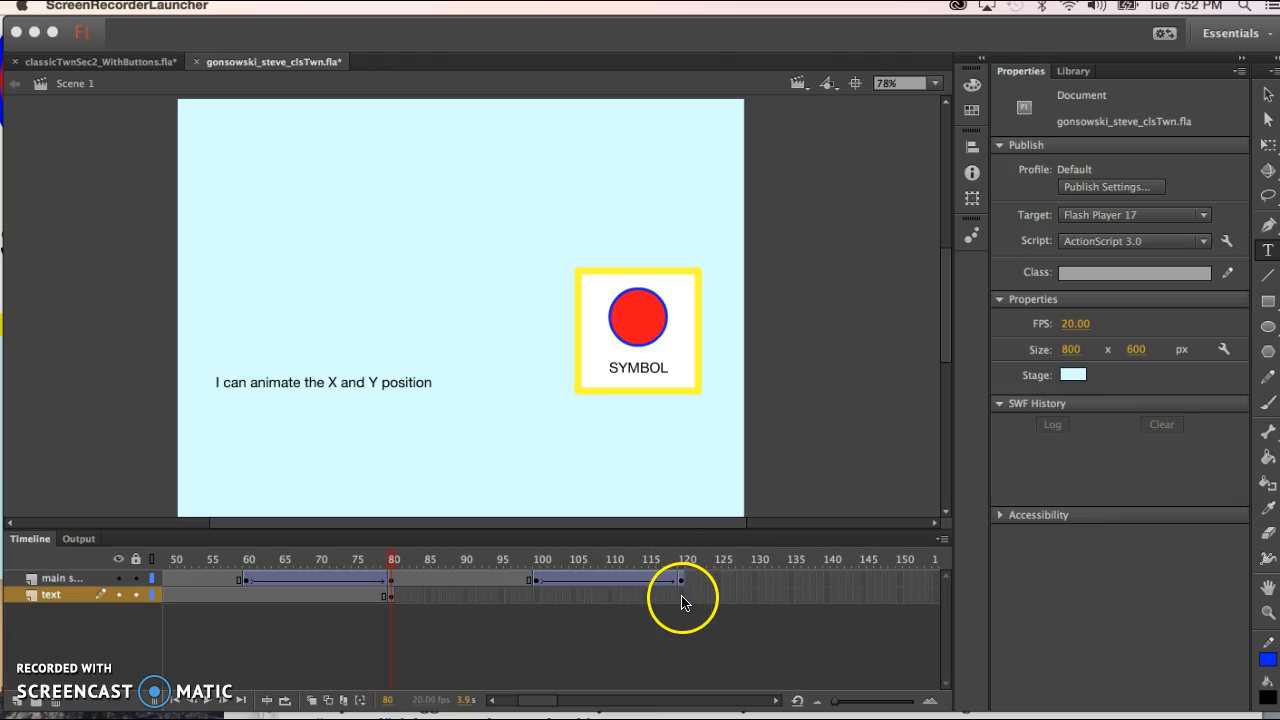
click(686, 598)
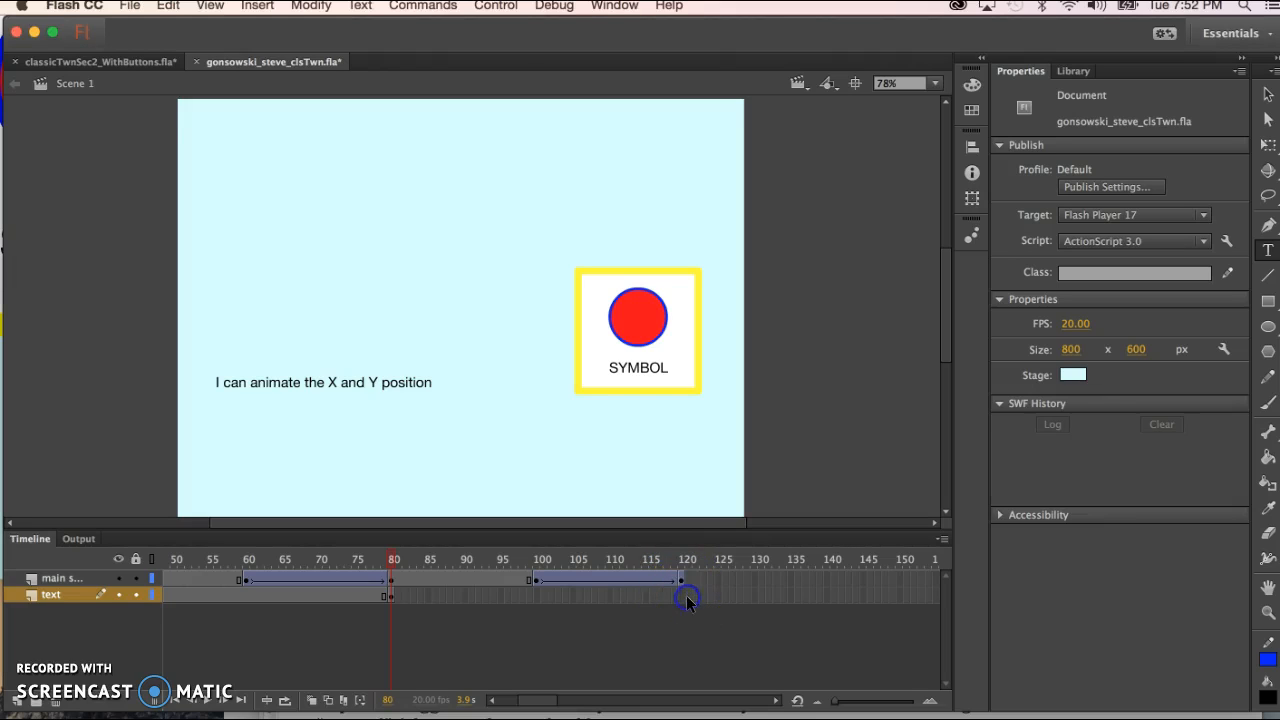
click(686, 596)
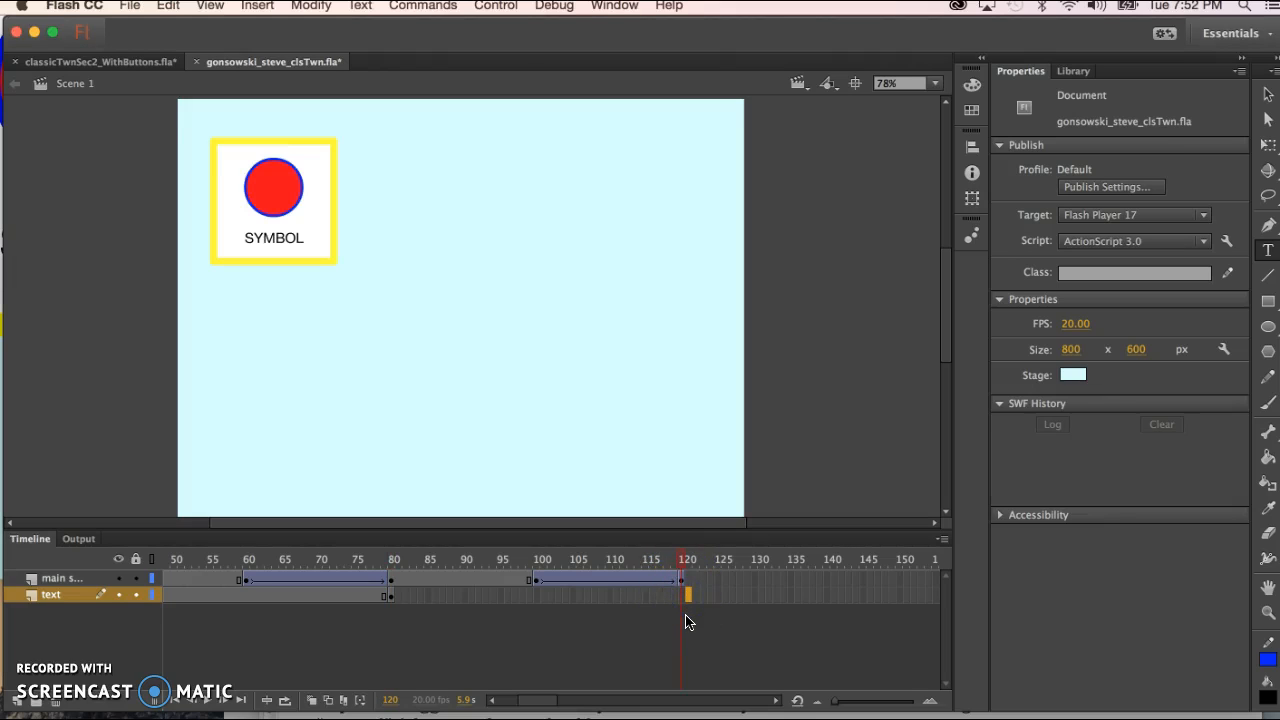
key(F6)
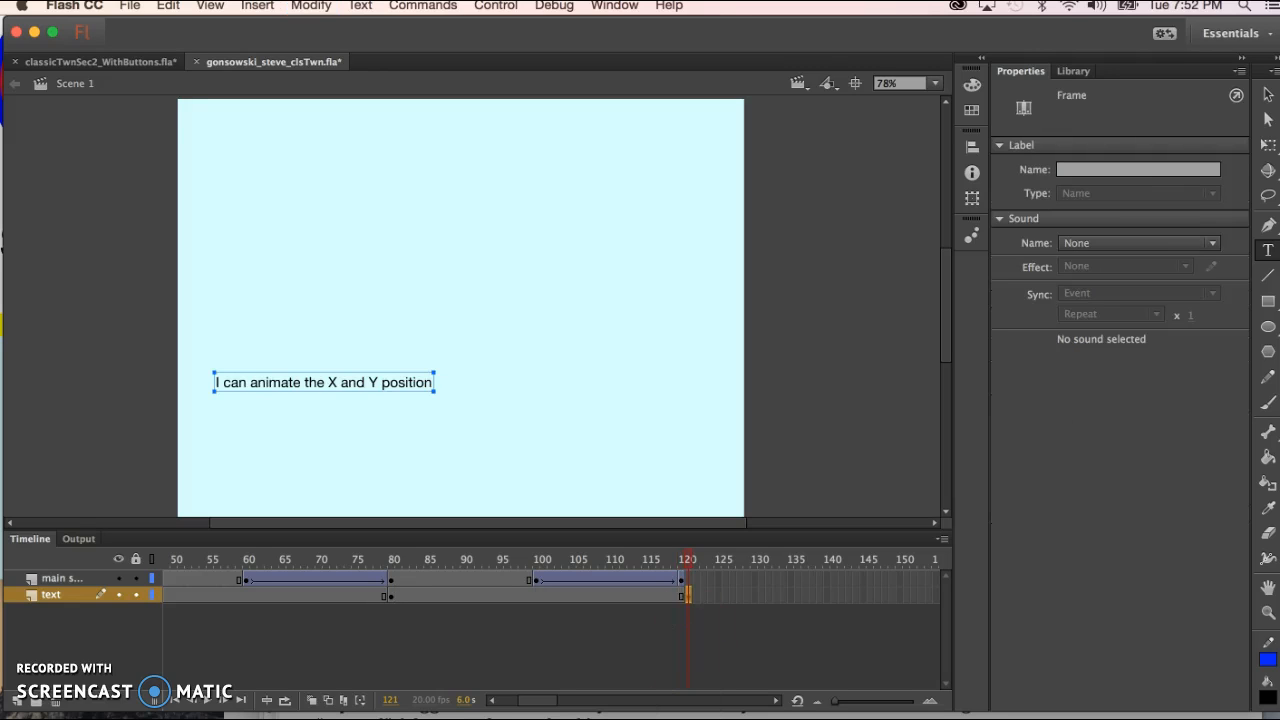
Switch to Word, copy the line "I can uniformly scale down" from the Animation Text section, and return to Flash
click(580, 689)
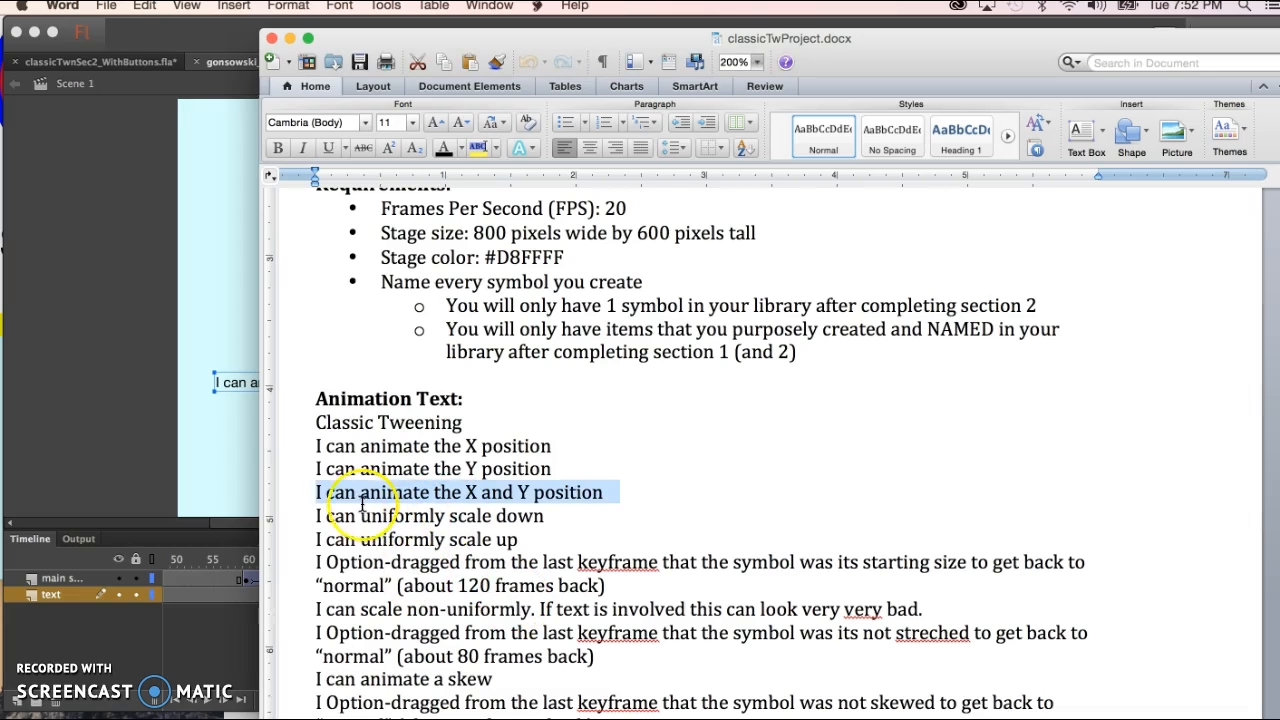
drag(316, 515, 526, 508)
key(super+c)
click(104, 443)
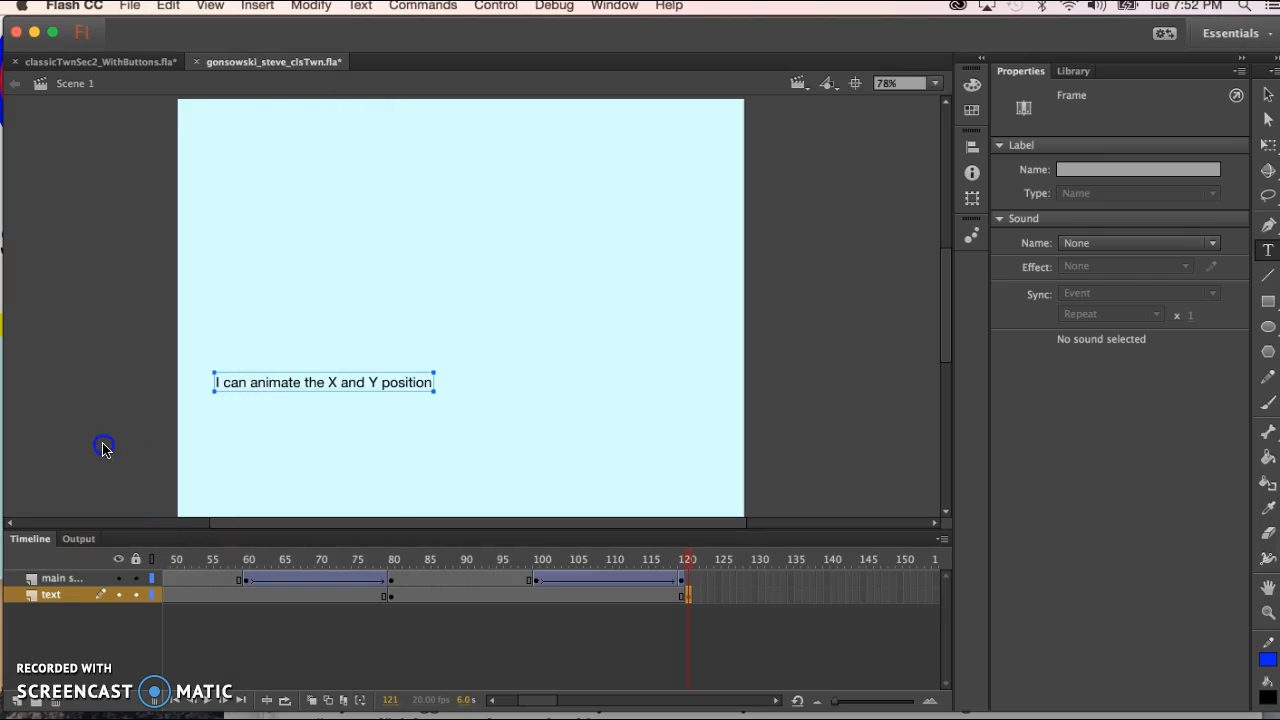
Replace the caption at frame 121 on the text layer with the copied line "I can uniformly scale down" and deselect it
mouse_move(432, 383)
mouse_down()
mouse_move(206, 386)
mouse_move(434, 382)
mouse_up()
double_click(372, 380)
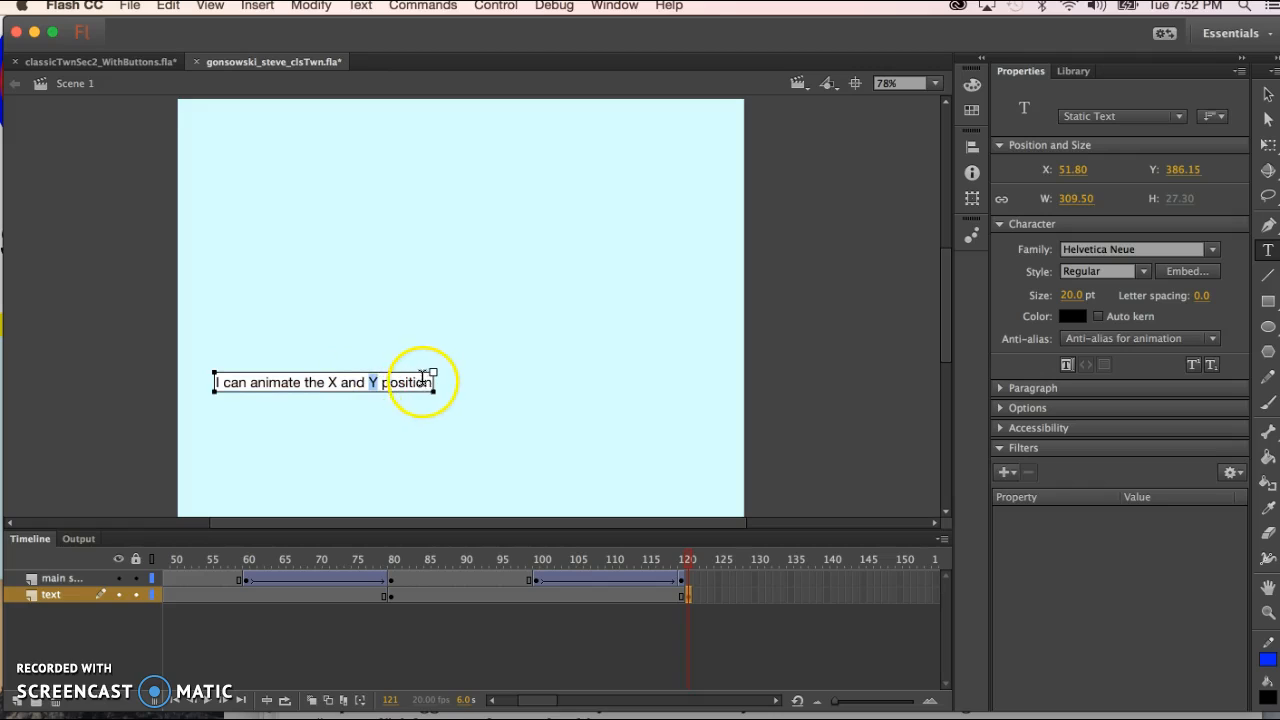
drag(432, 382, 173, 393)
key(super+v)
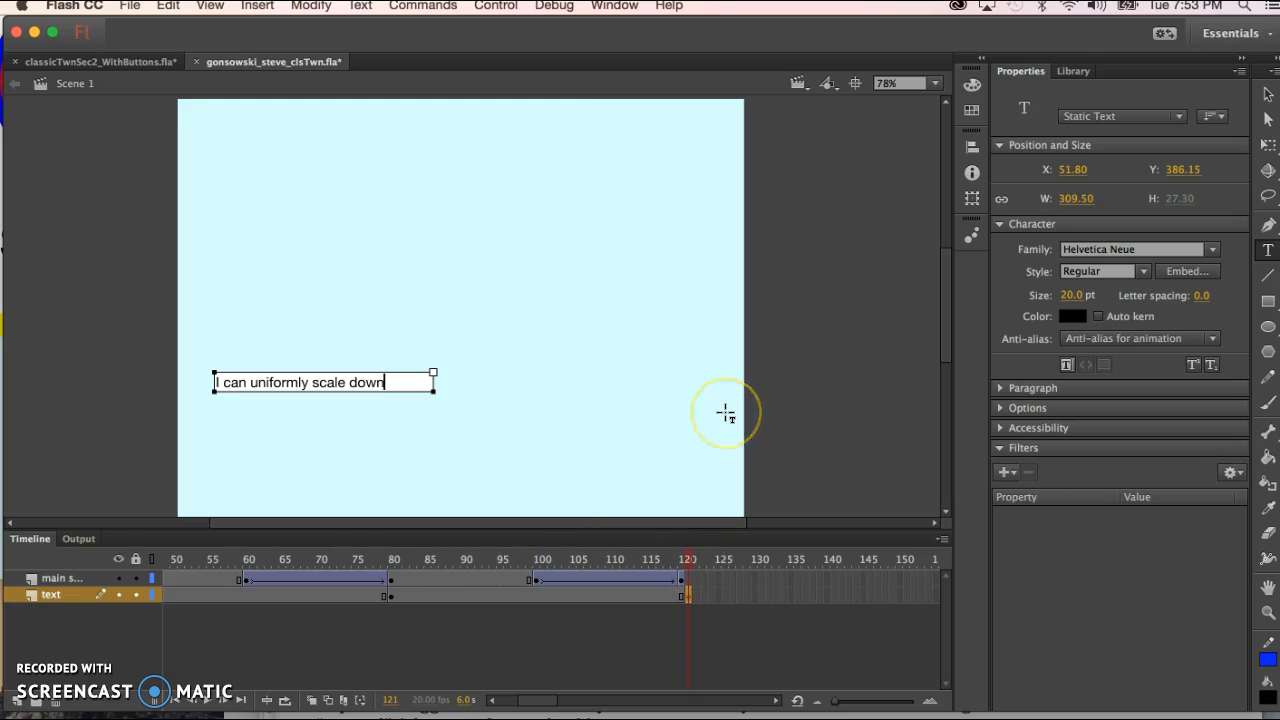
key(Return)
key(BackSpace)
click(1268, 94)
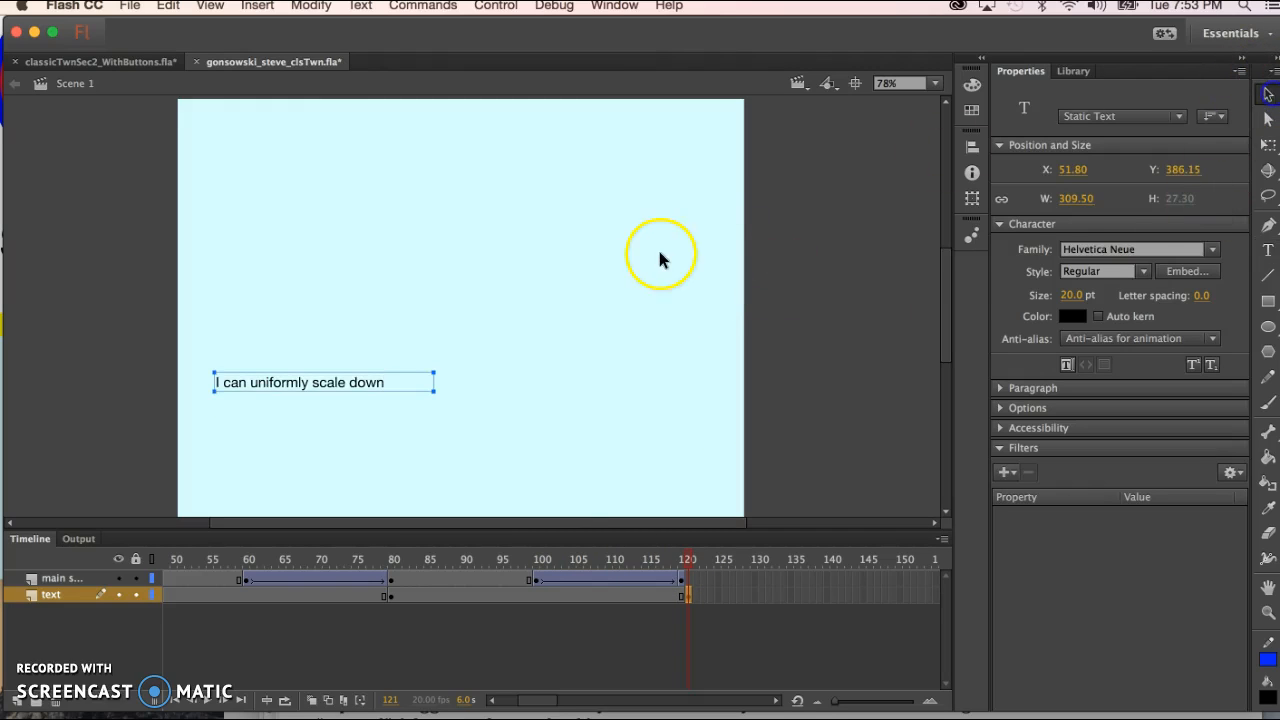
click(658, 252)
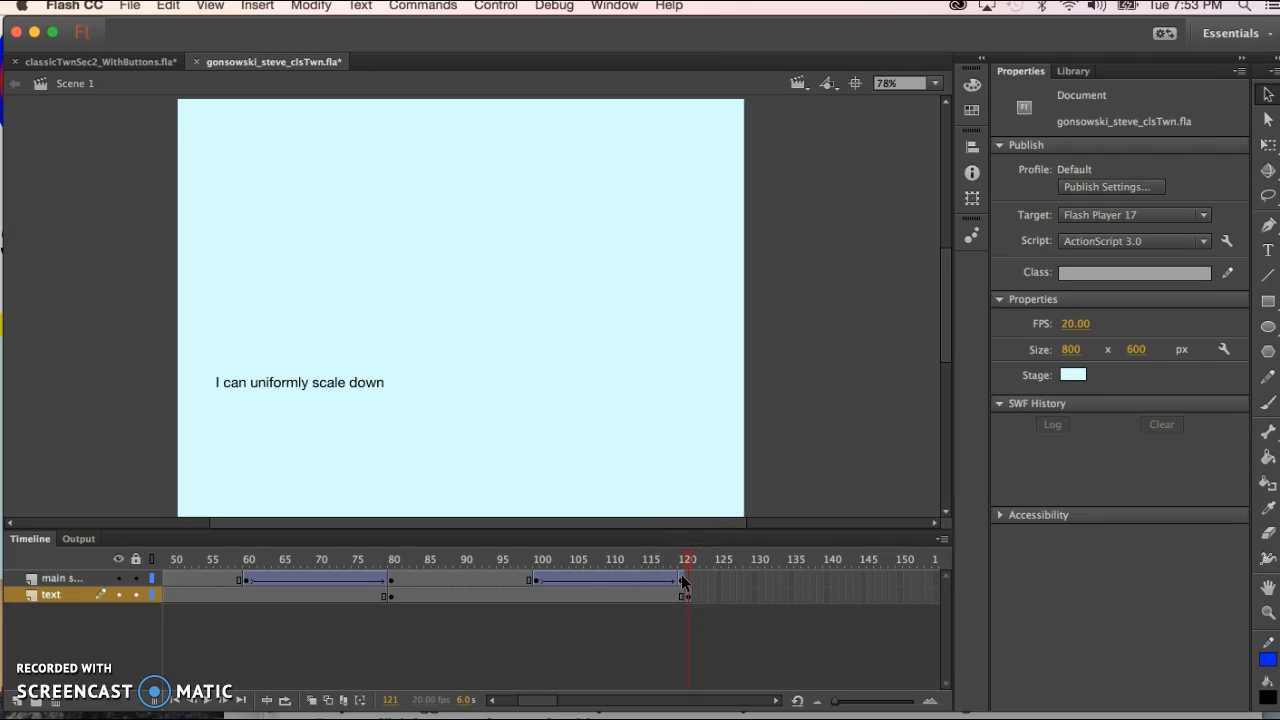
Insert keyframes at frames 140 and 160 on the main symbol layer
click(78, 718)
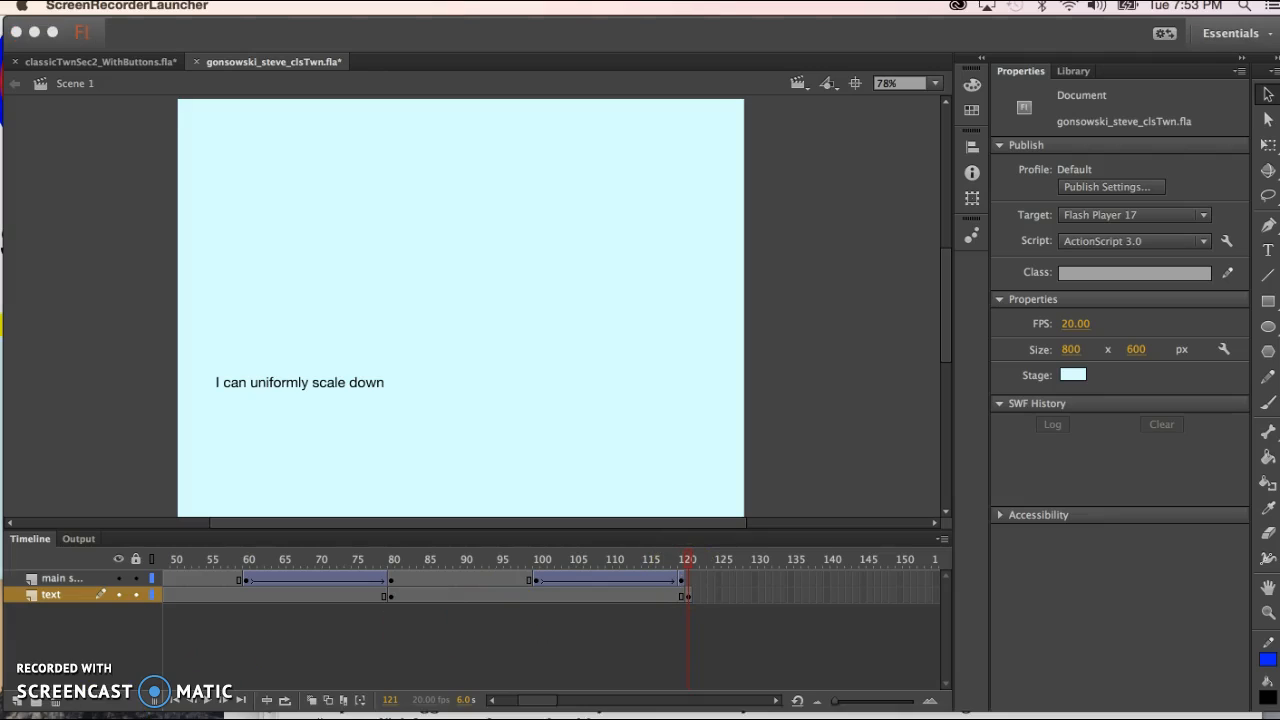
click(686, 582)
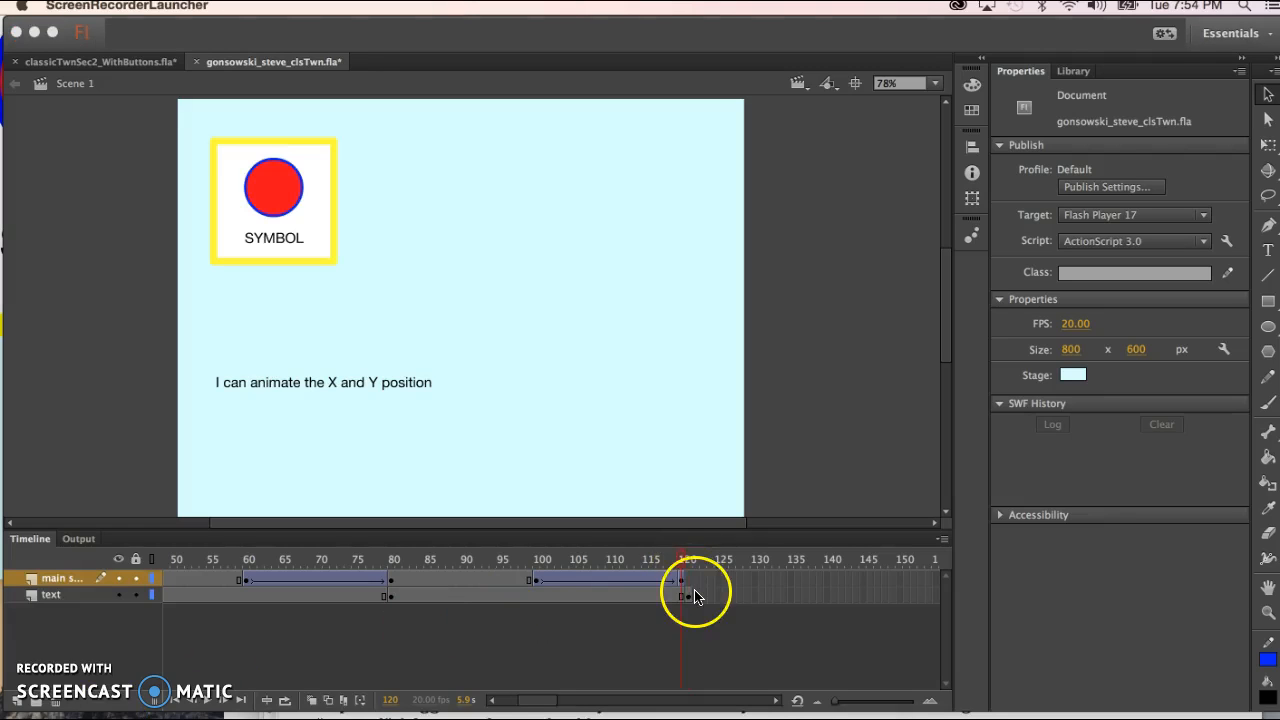
click(828, 578)
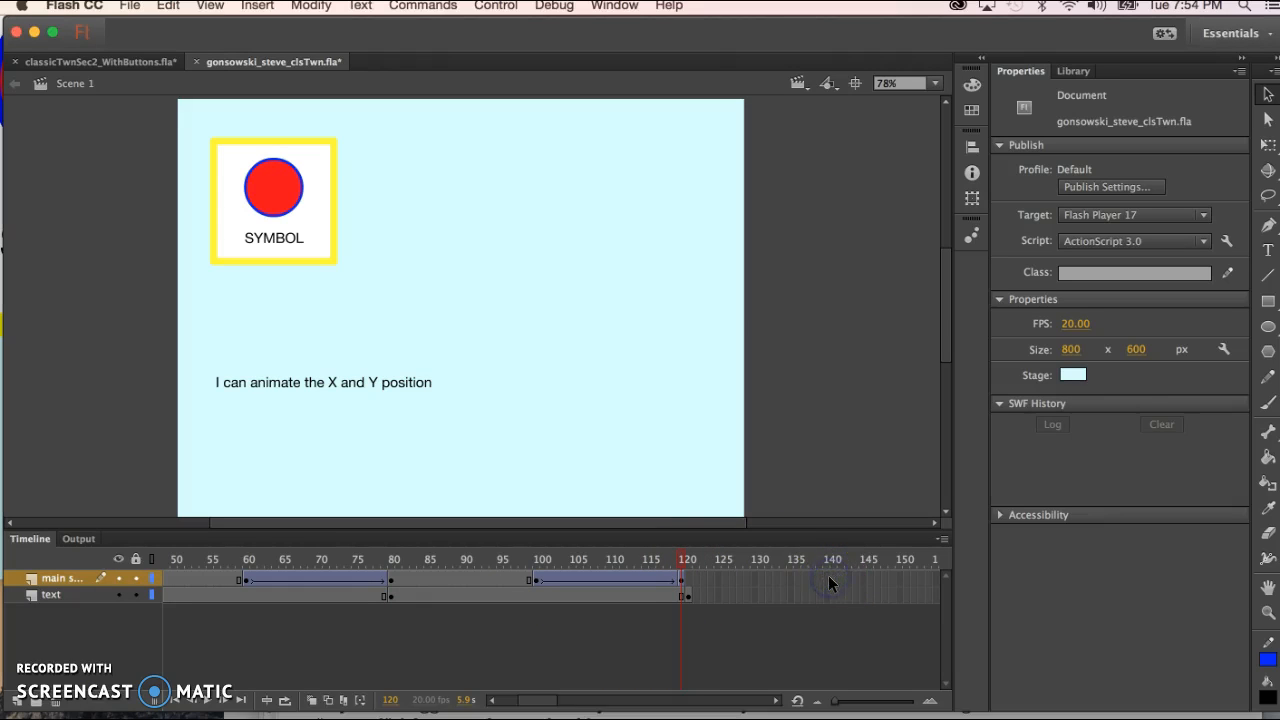
click(828, 578)
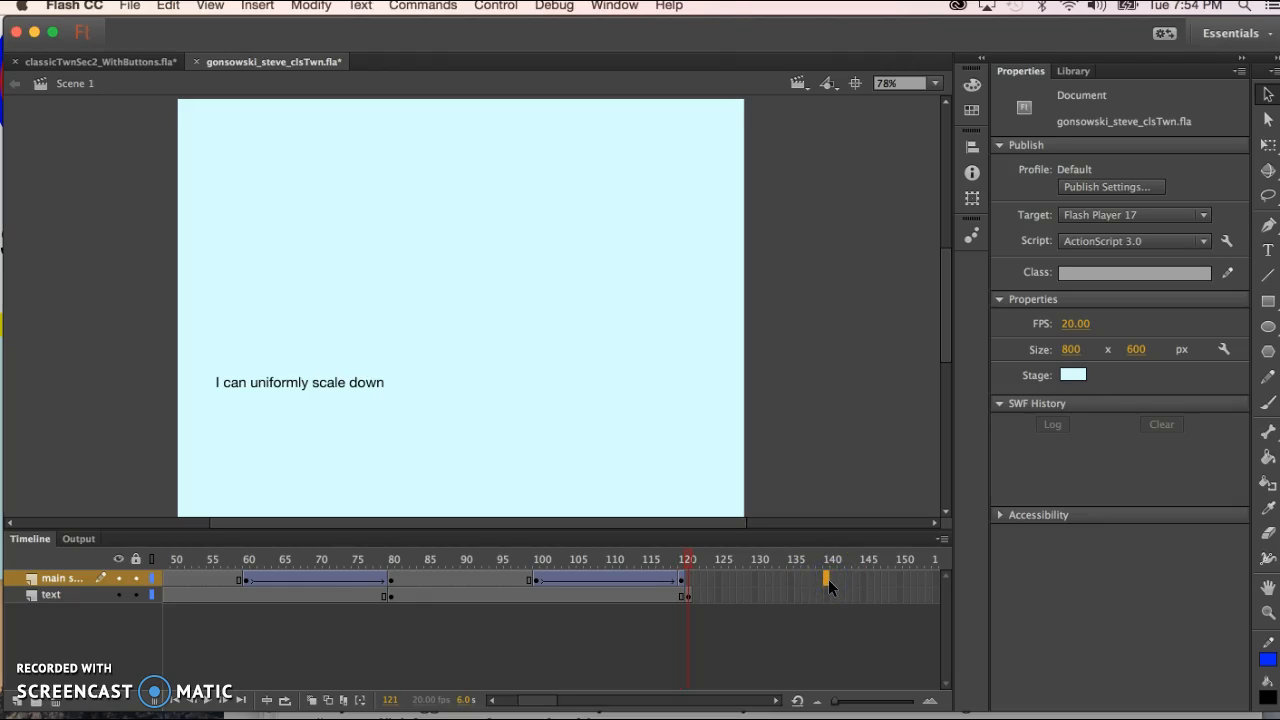
key(F6)
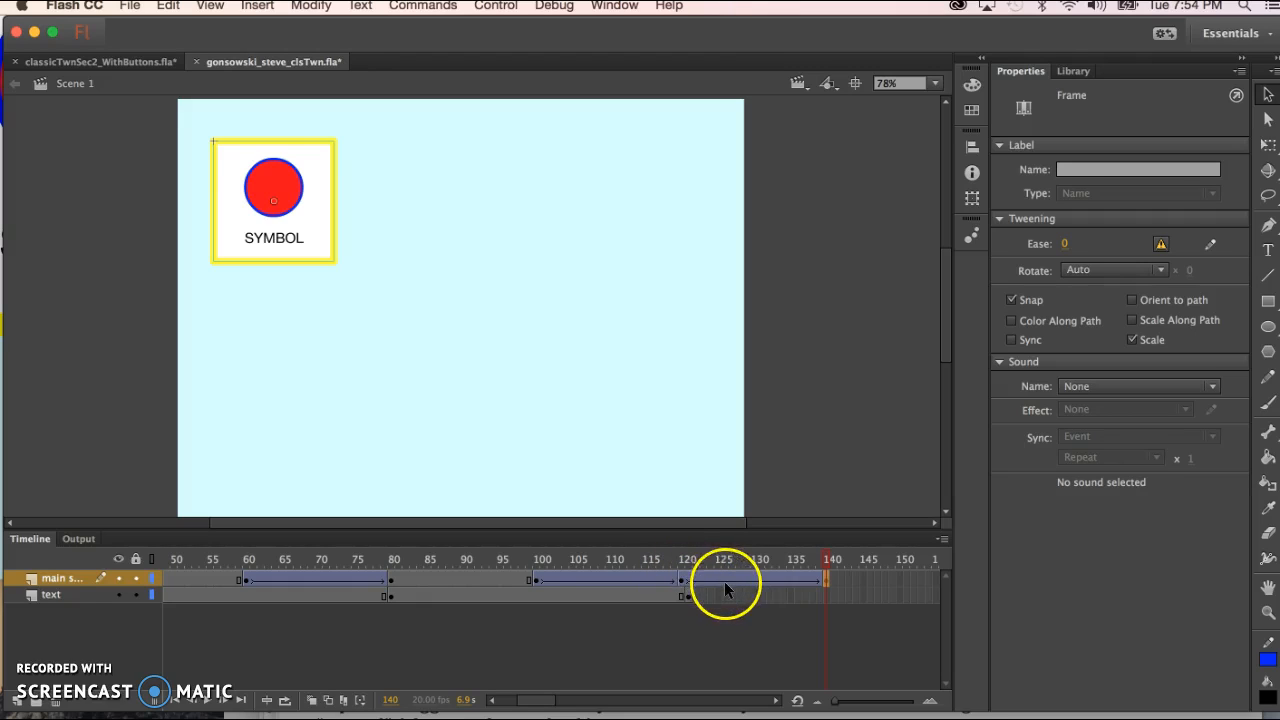
mouse_move(808, 563)
mouse_down()
mouse_move(829, 561)
mouse_move(608, 560)
mouse_move(820, 558)
mouse_up()
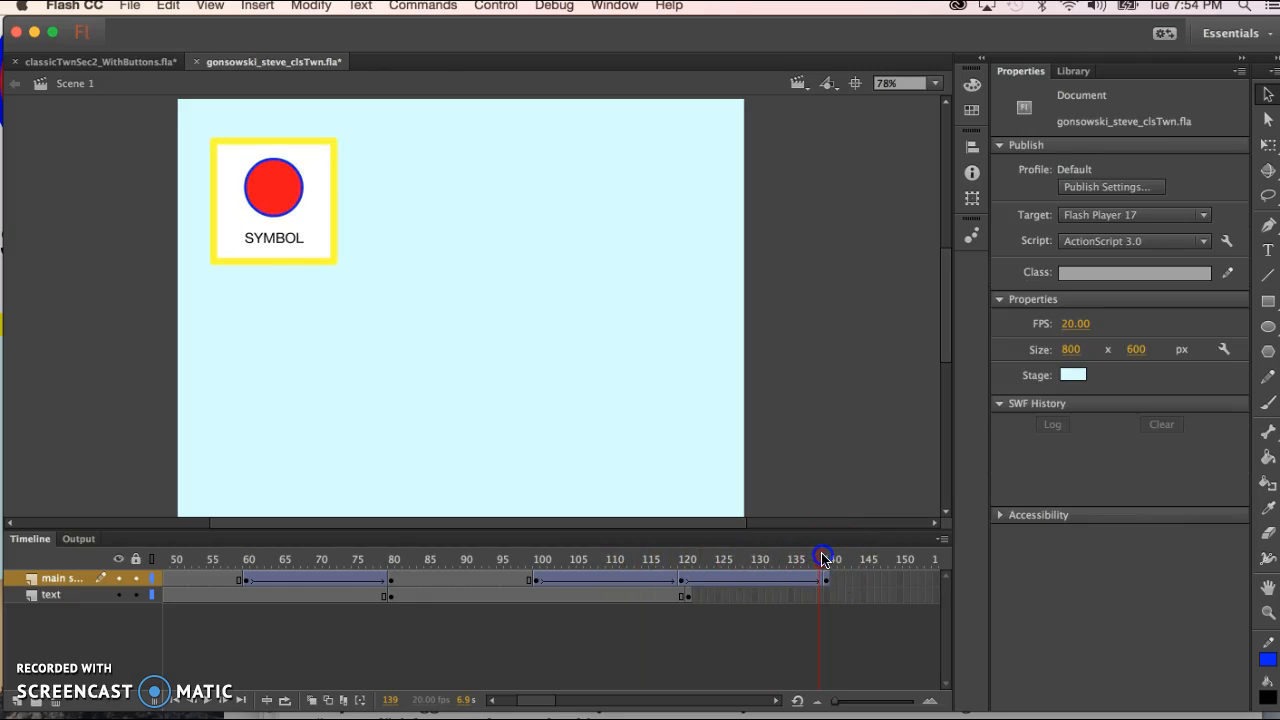
drag(531, 697, 548, 703)
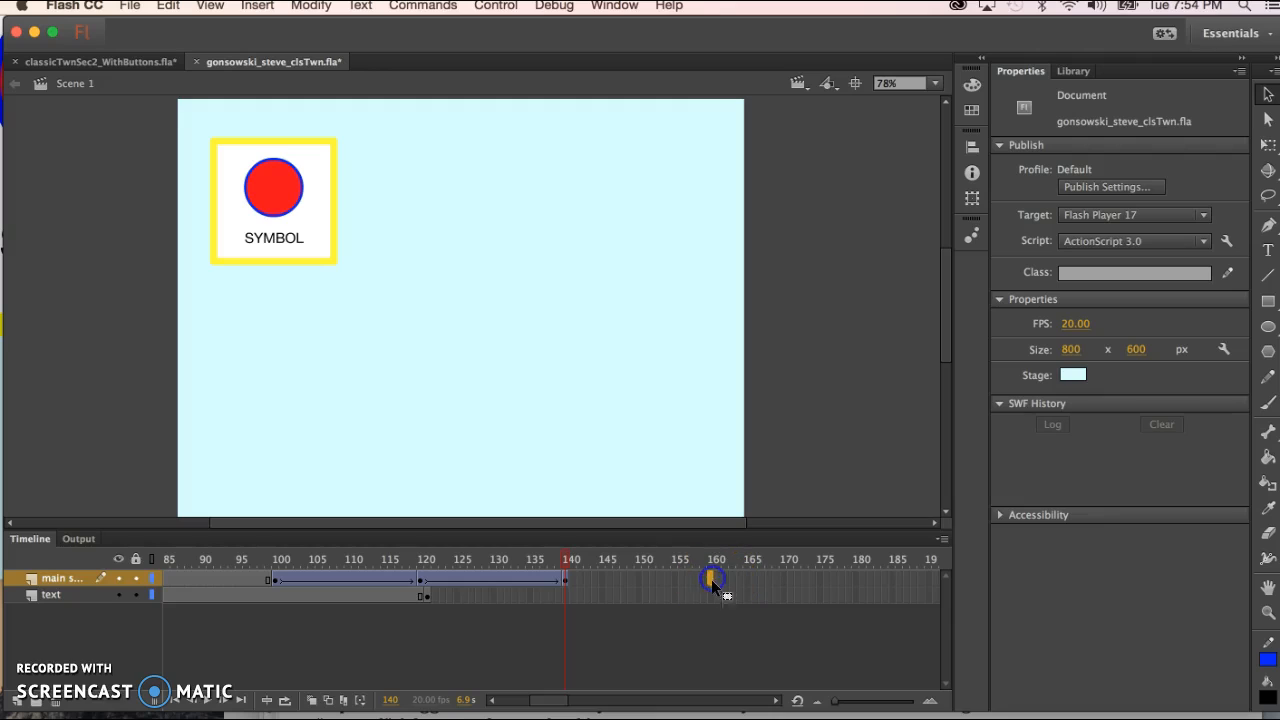
key(F6)
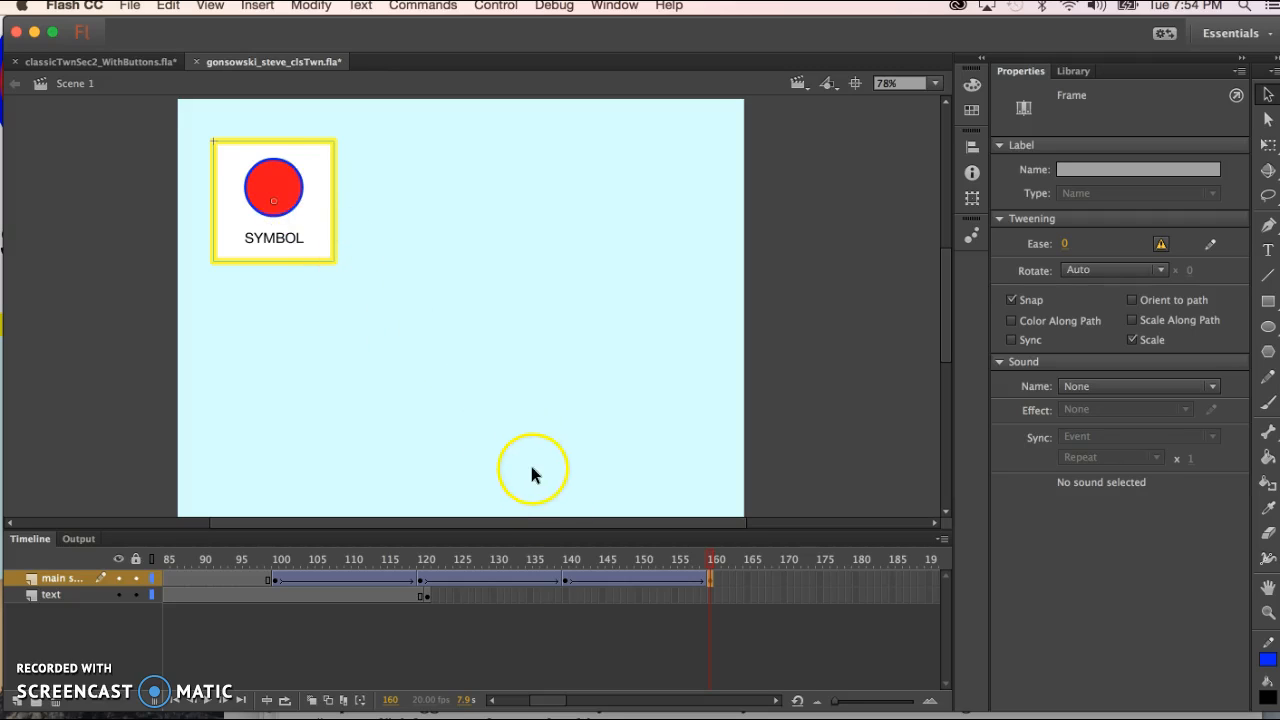
Remove the tween between frames 120 and 140 on the main symbol layer
drag(715, 560, 519, 548)
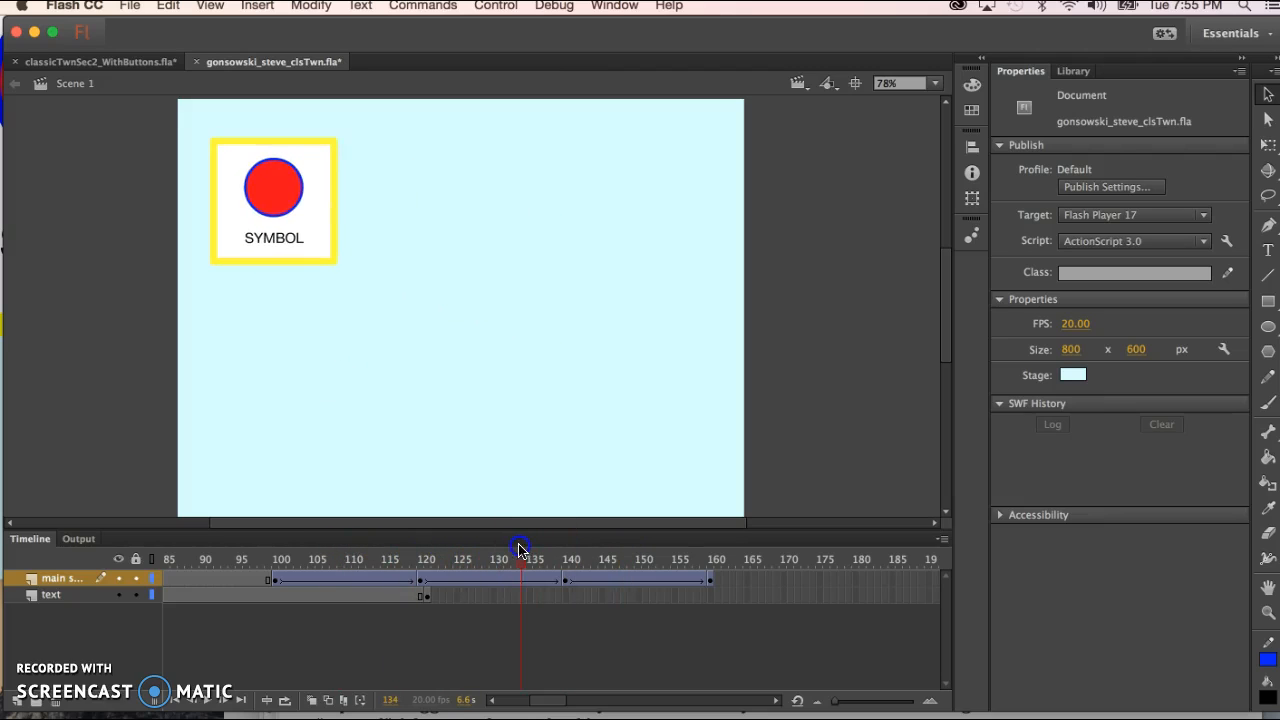
click(498, 580)
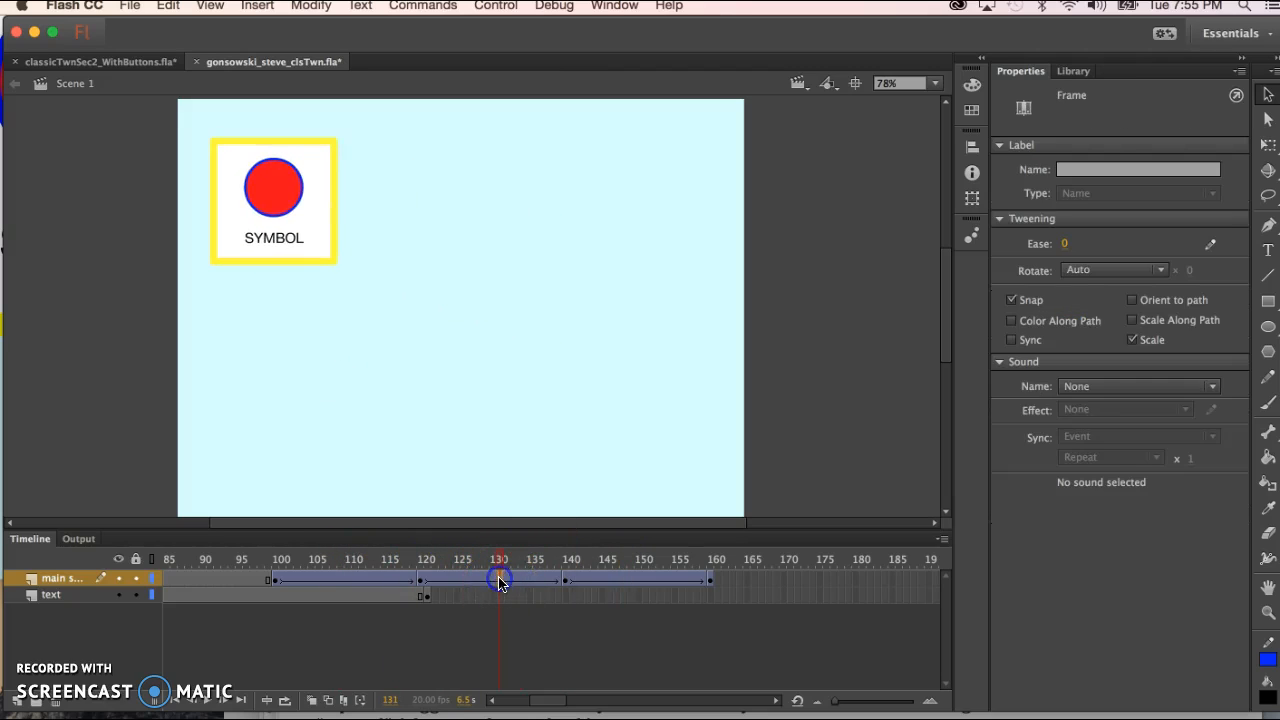
right_click(500, 584)
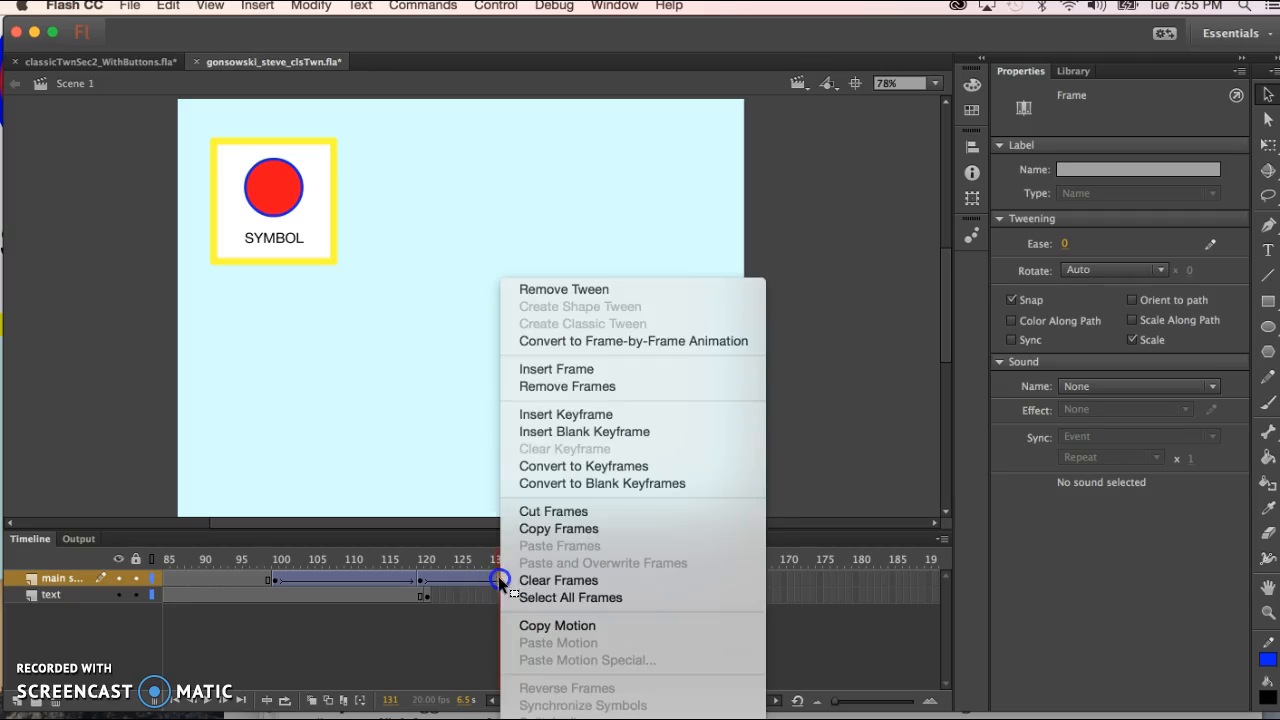
click(594, 289)
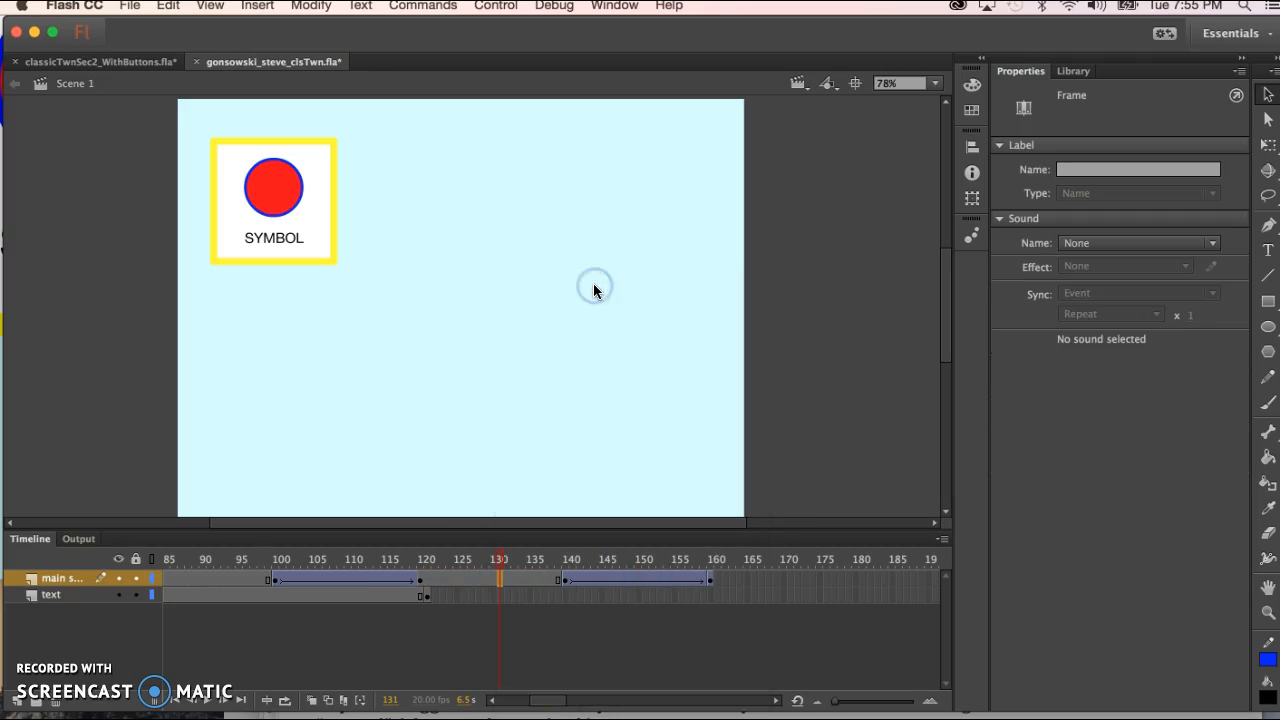
At frame 160, uniformly scale the multiShapeSym instance down about its center with Free Transform to about 52 by 52
drag(498, 560, 629, 560)
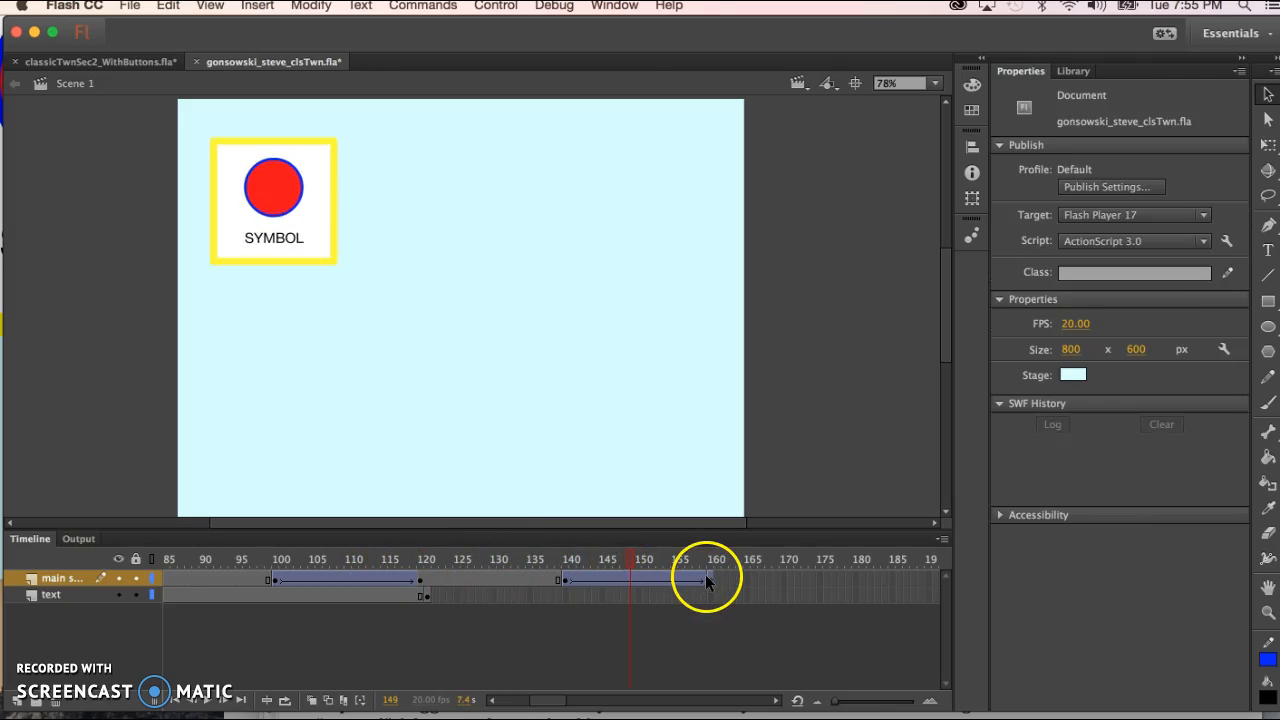
click(710, 578)
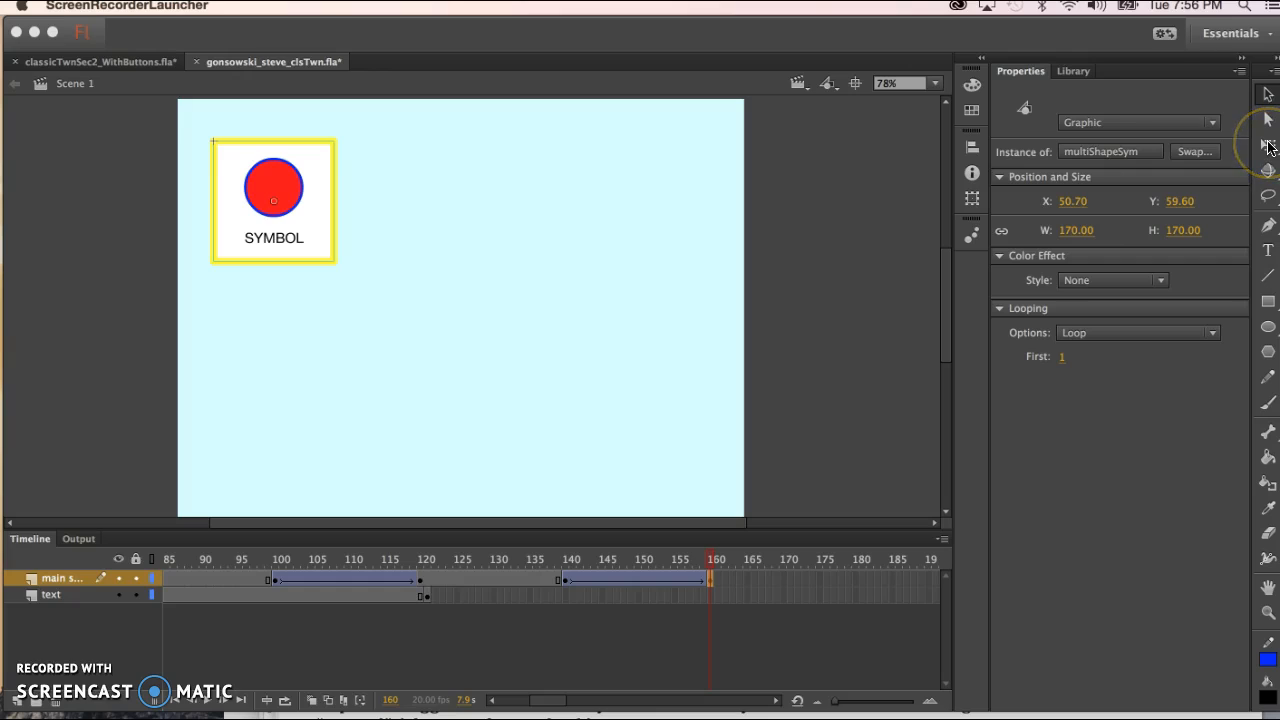
click(1268, 145)
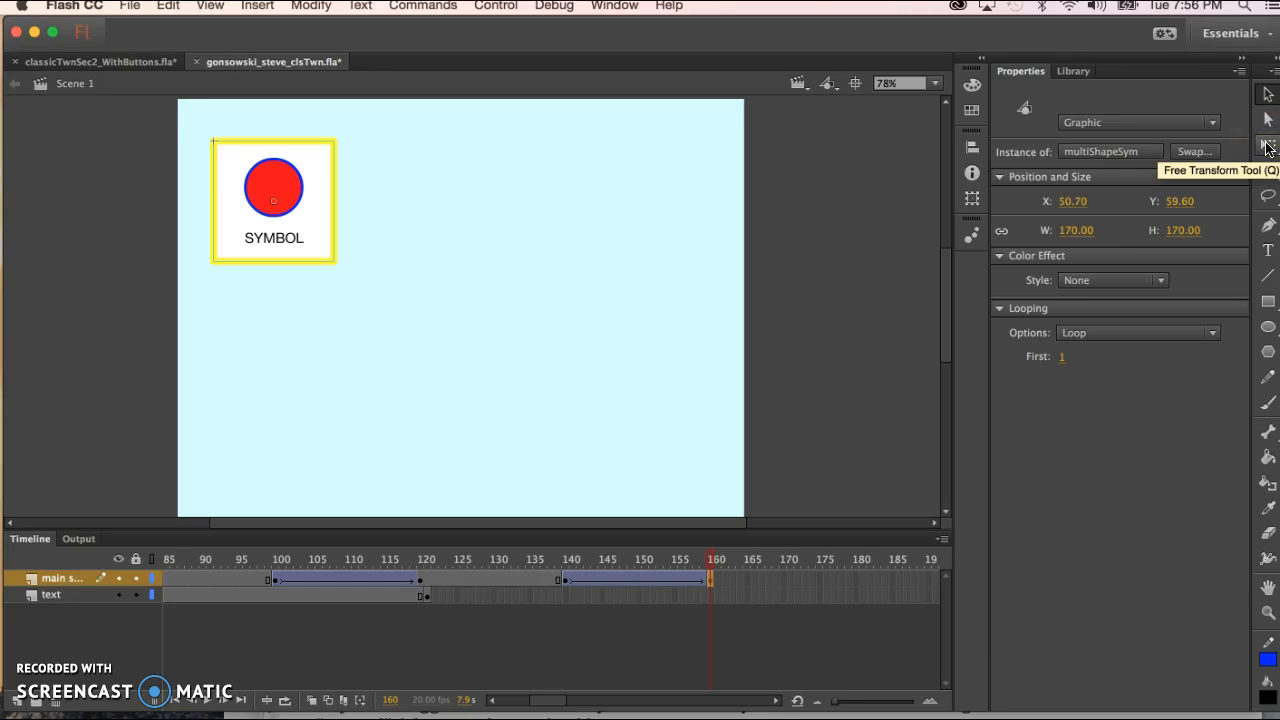
click(1268, 148)
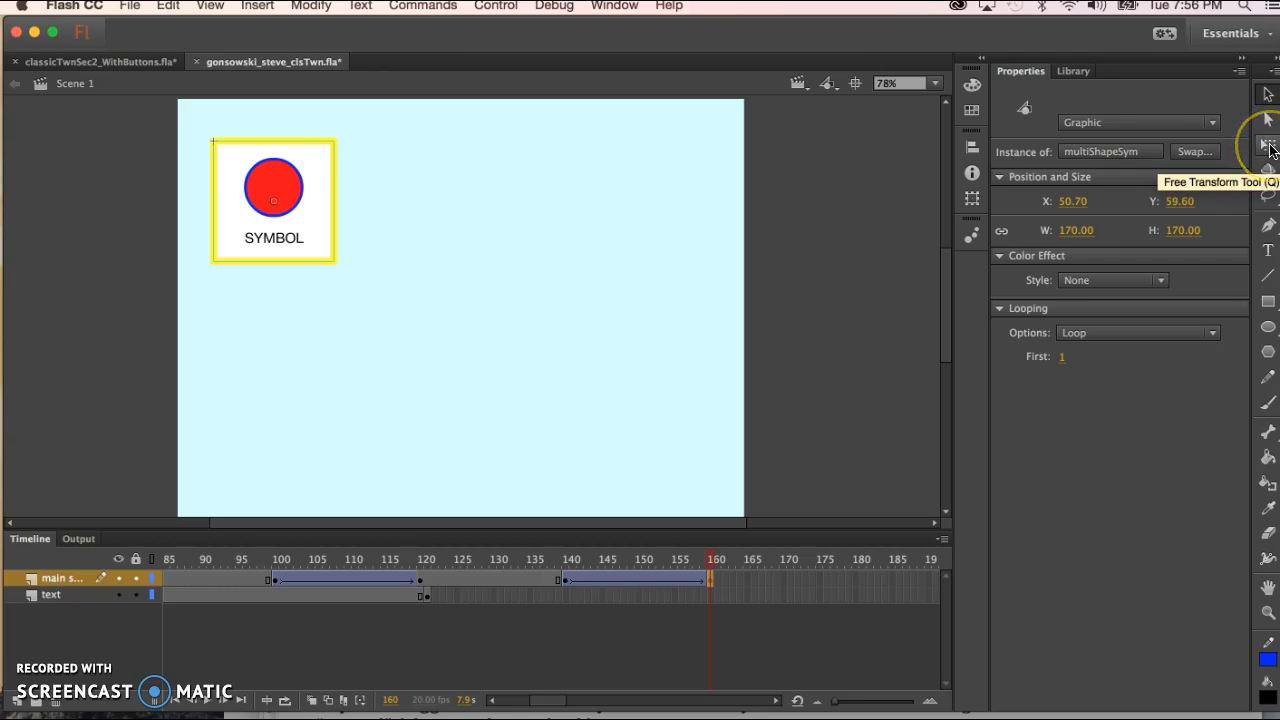
click(1268, 148)
click(1268, 148)
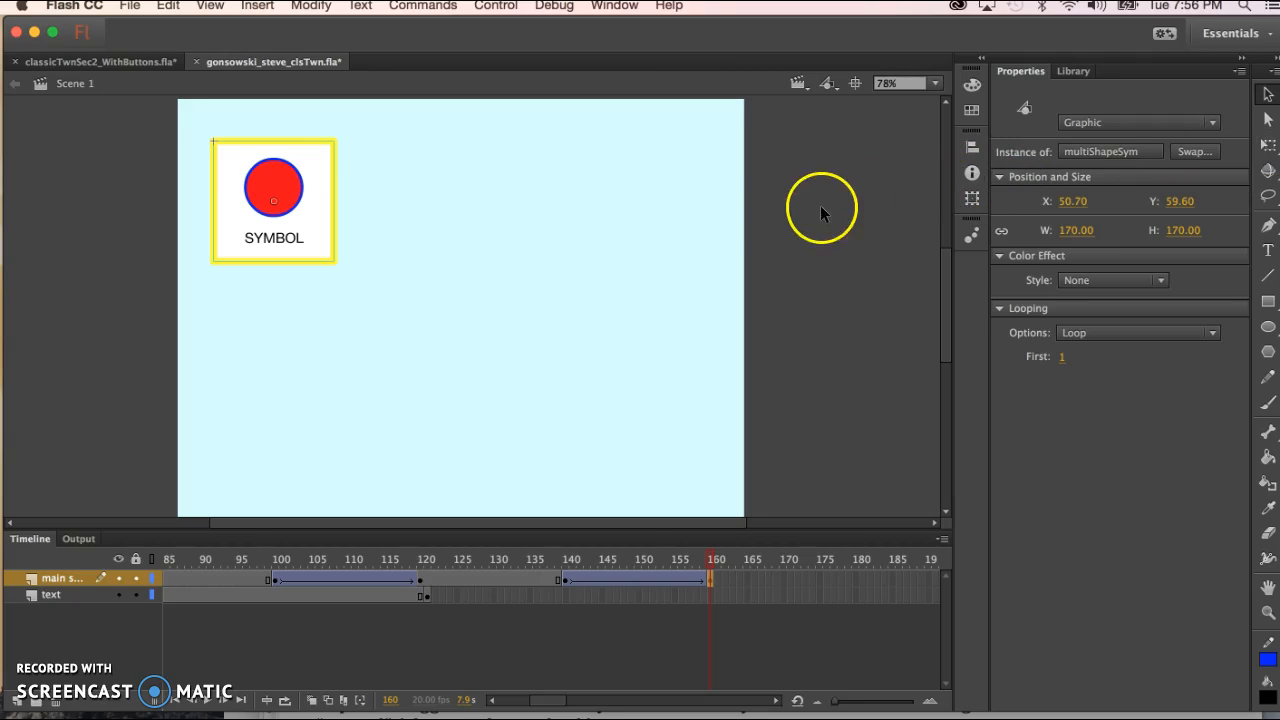
key(q)
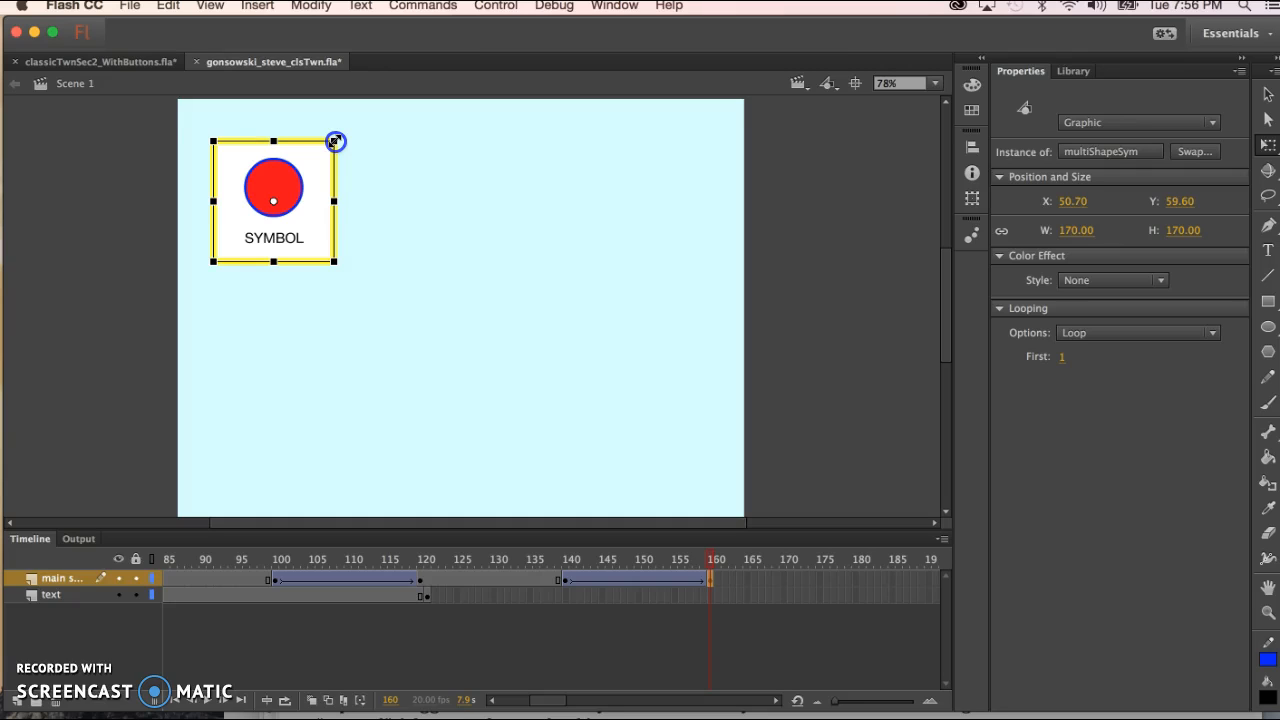
drag(335, 141, 295, 169)
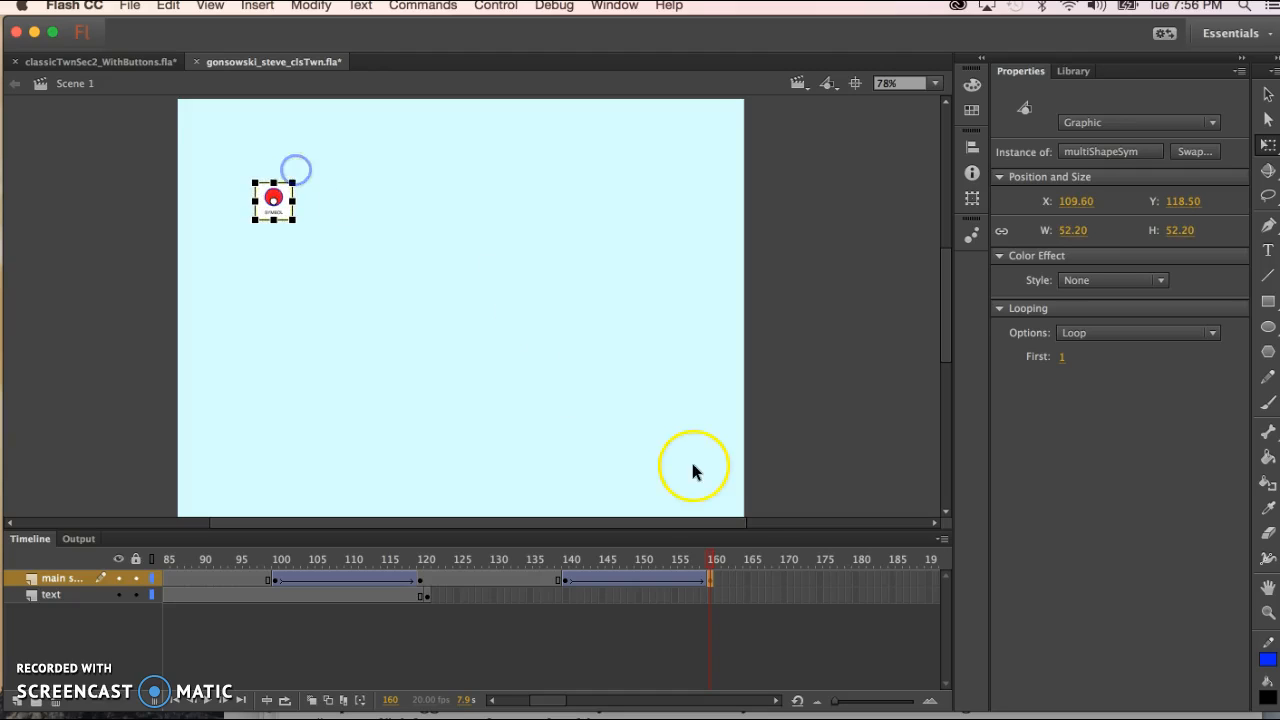
Insert a keyframe at frame 161 on the text layer, extending the scale-down caption through frame 160, and scrub through the scaling tween
drag(711, 560, 679, 560)
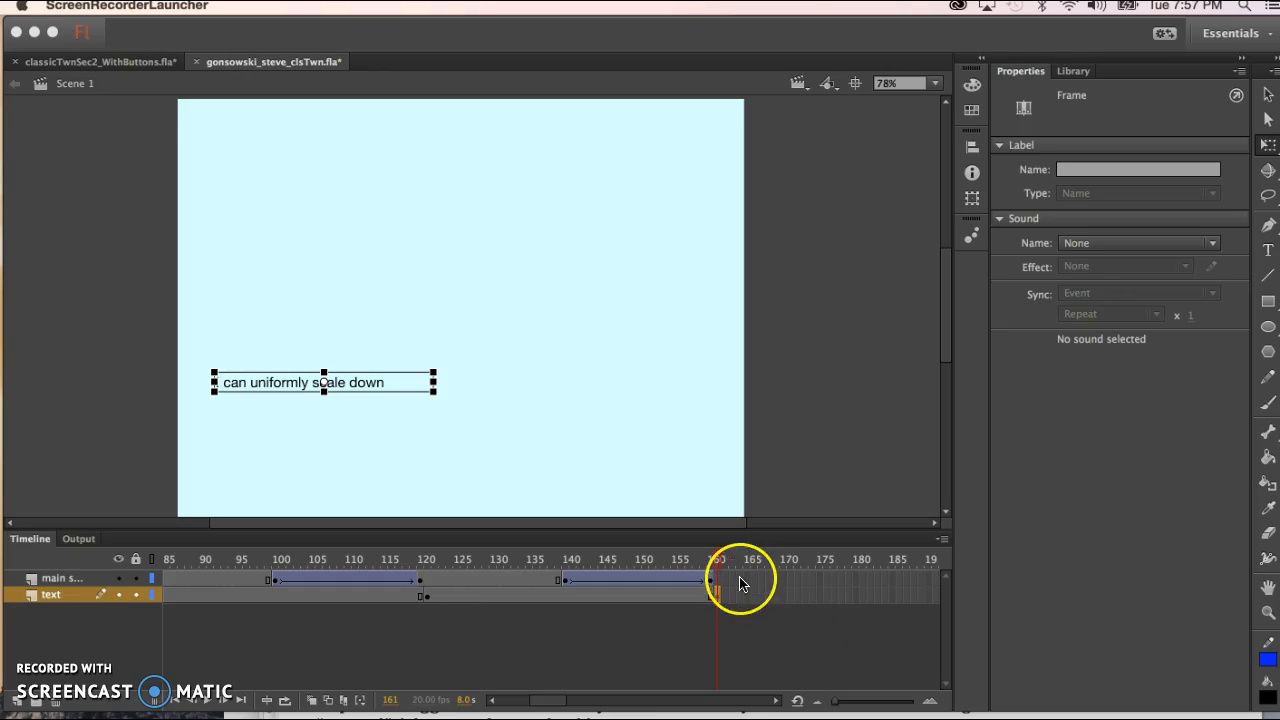
click(714, 561)
drag(714, 561, 648, 563)
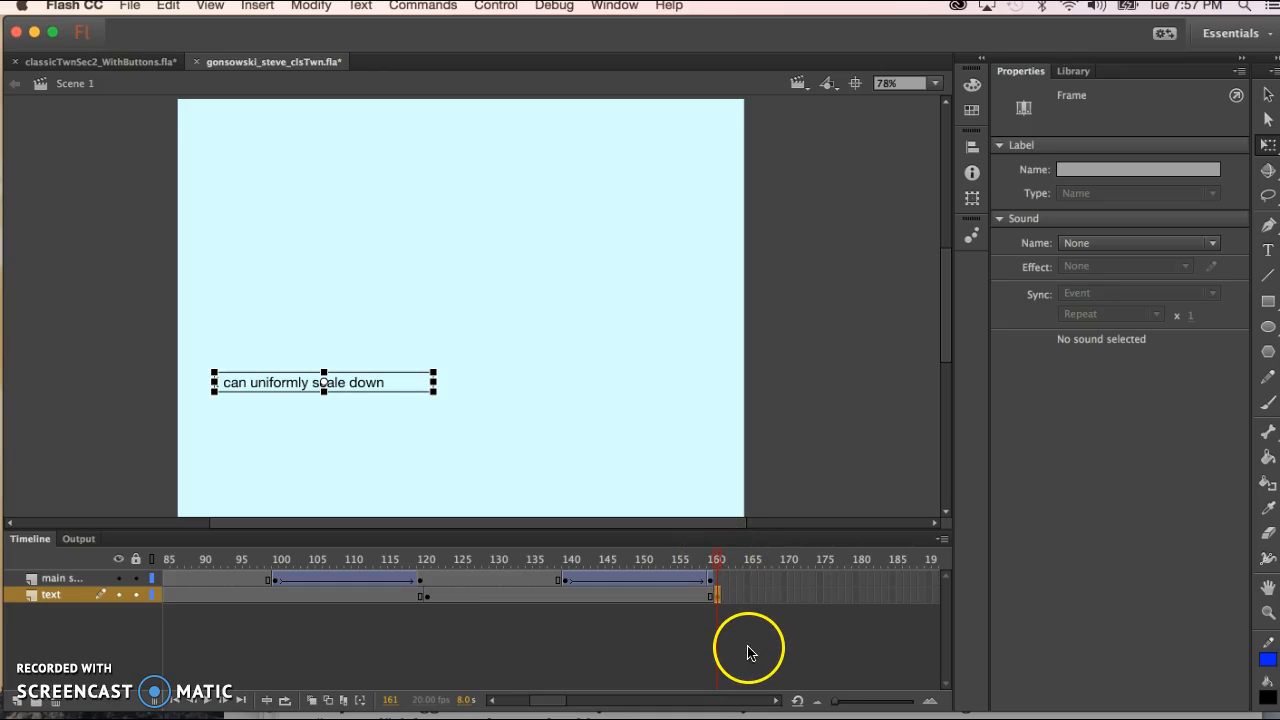
Insert a keyframe at frame 180 on the main symbol layer and remove the tween between frames 160 and 180
click(854, 577)
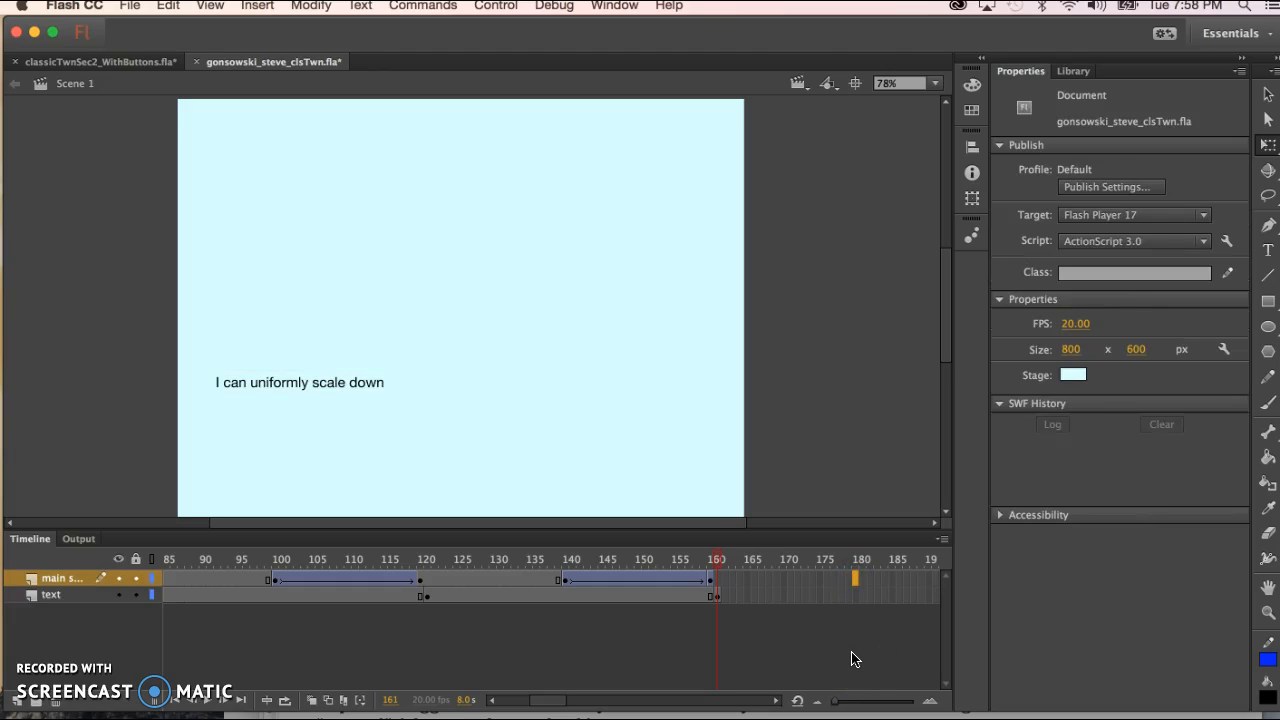
key(F6)
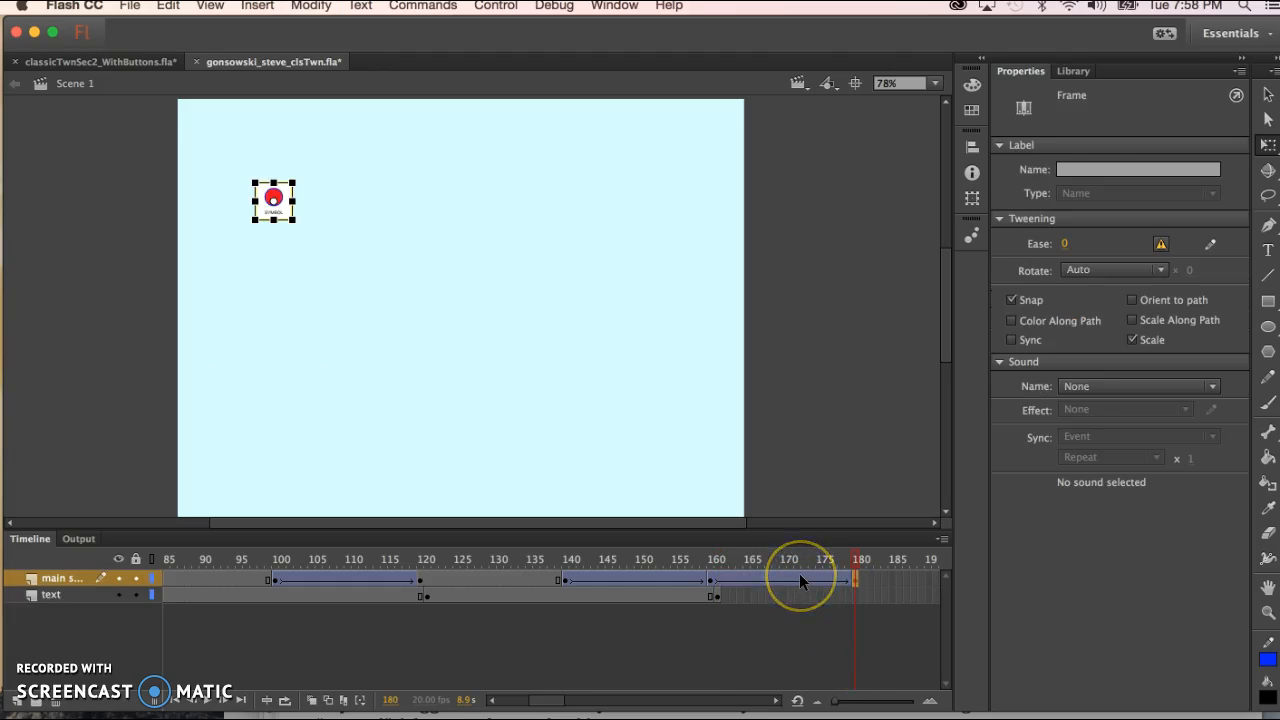
right_click(799, 573)
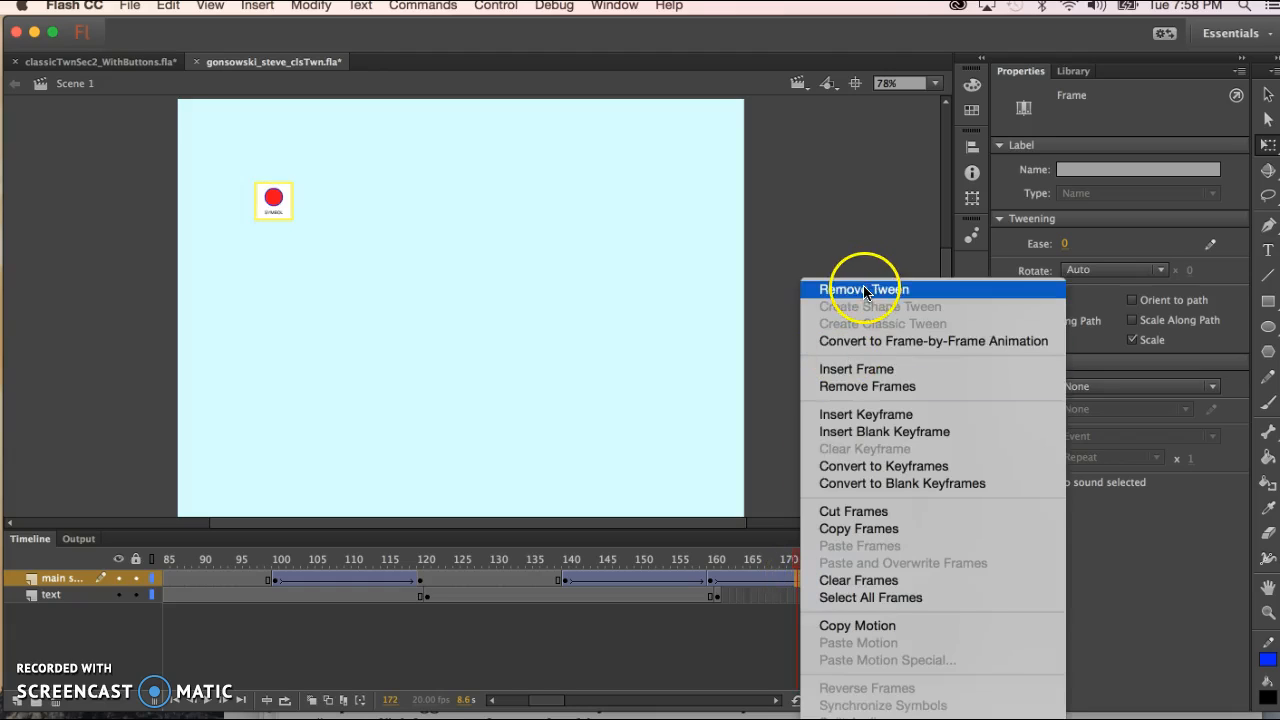
click(864, 290)
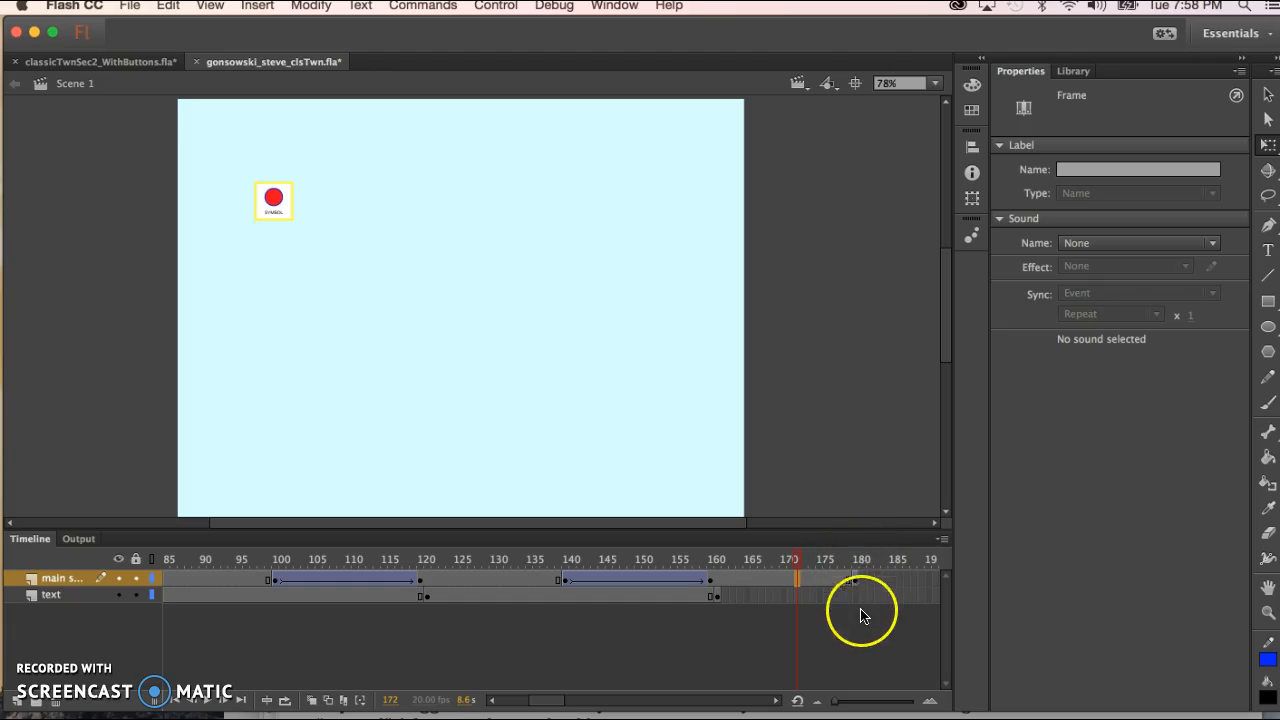
Insert a keyframe at frame 201 on the main symbol layer
scroll(851, 634, right, 5)
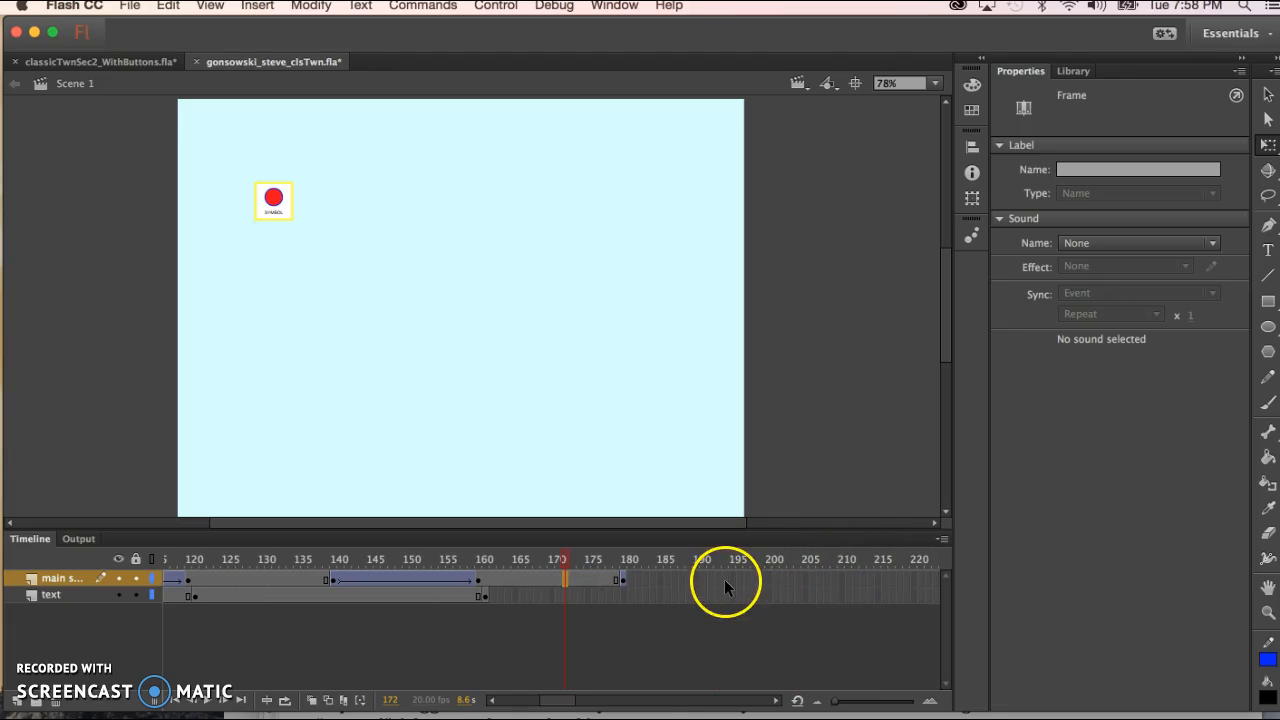
click(771, 578)
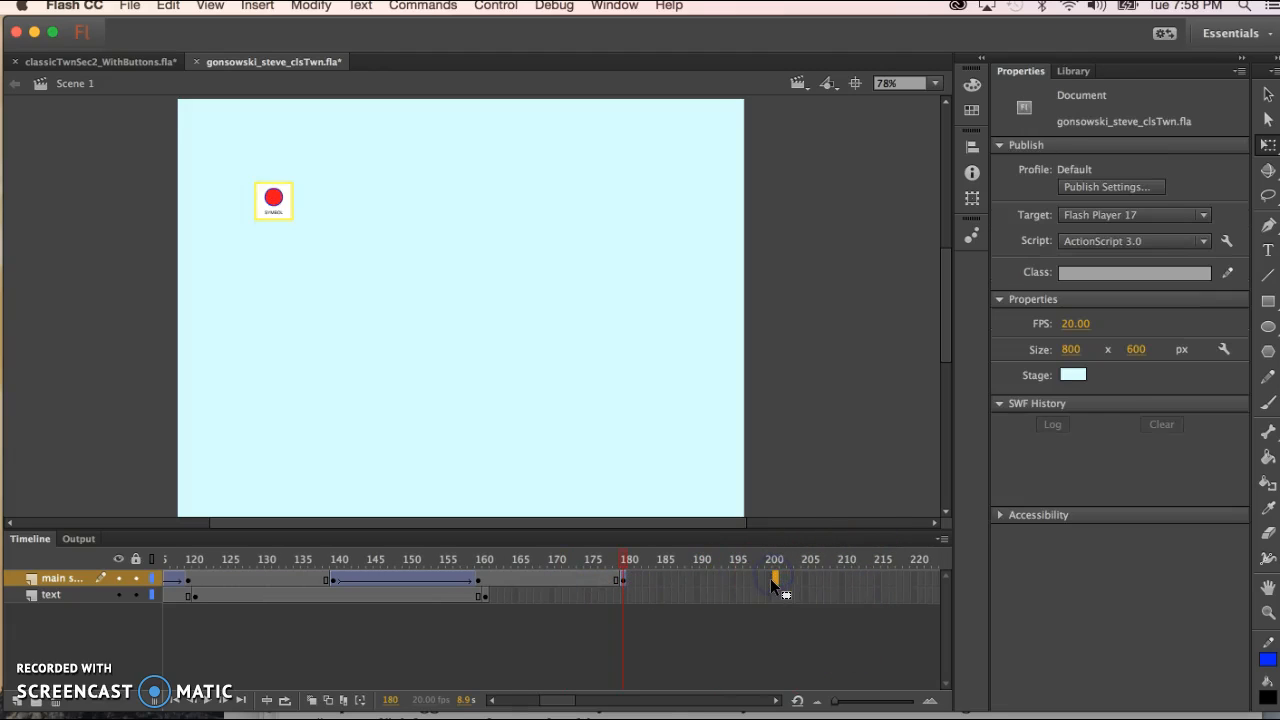
key(F6)
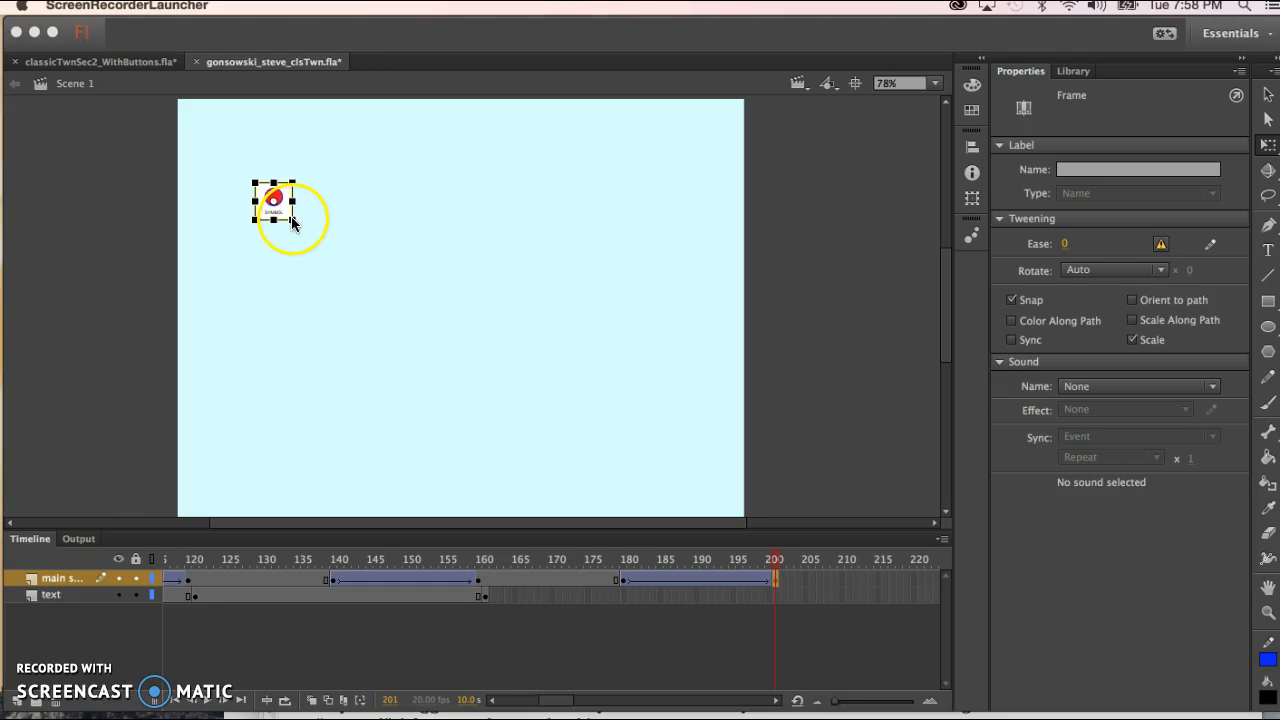
At frame 201, uniformly scale the multiShapeSym instance up about its center with Free Transform to about 234 by 234
click(316, 244)
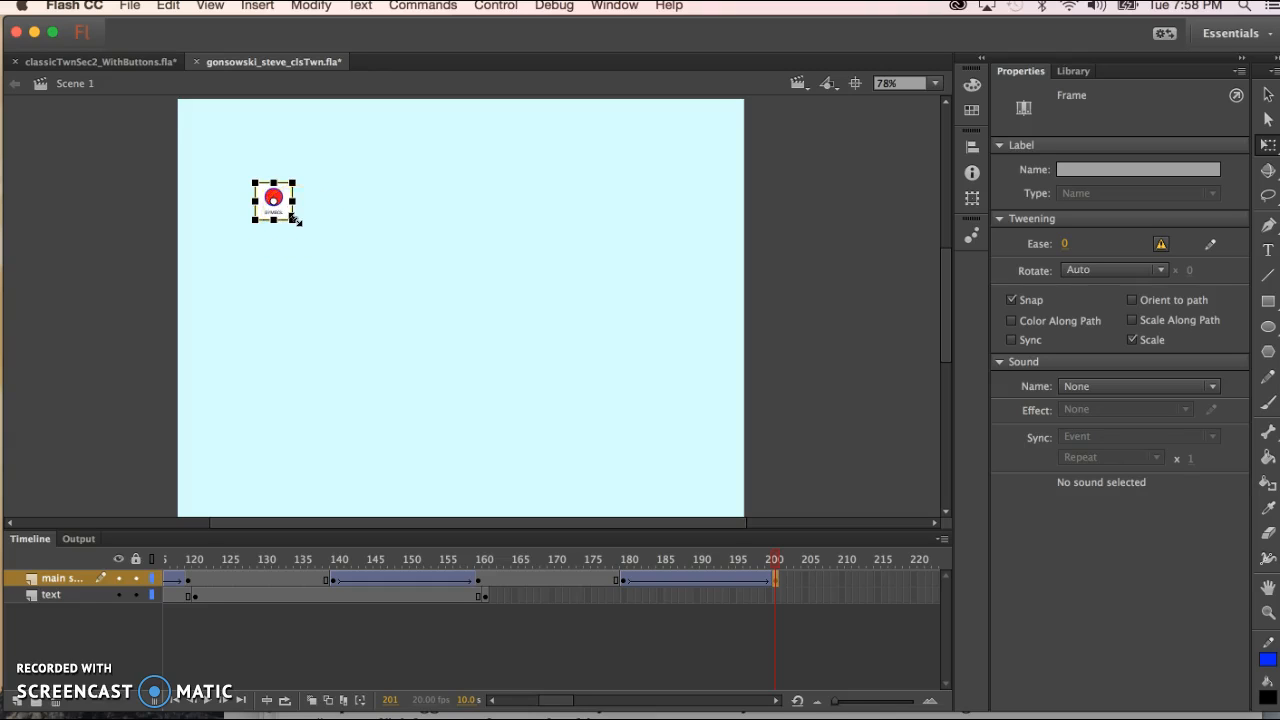
click(330, 270)
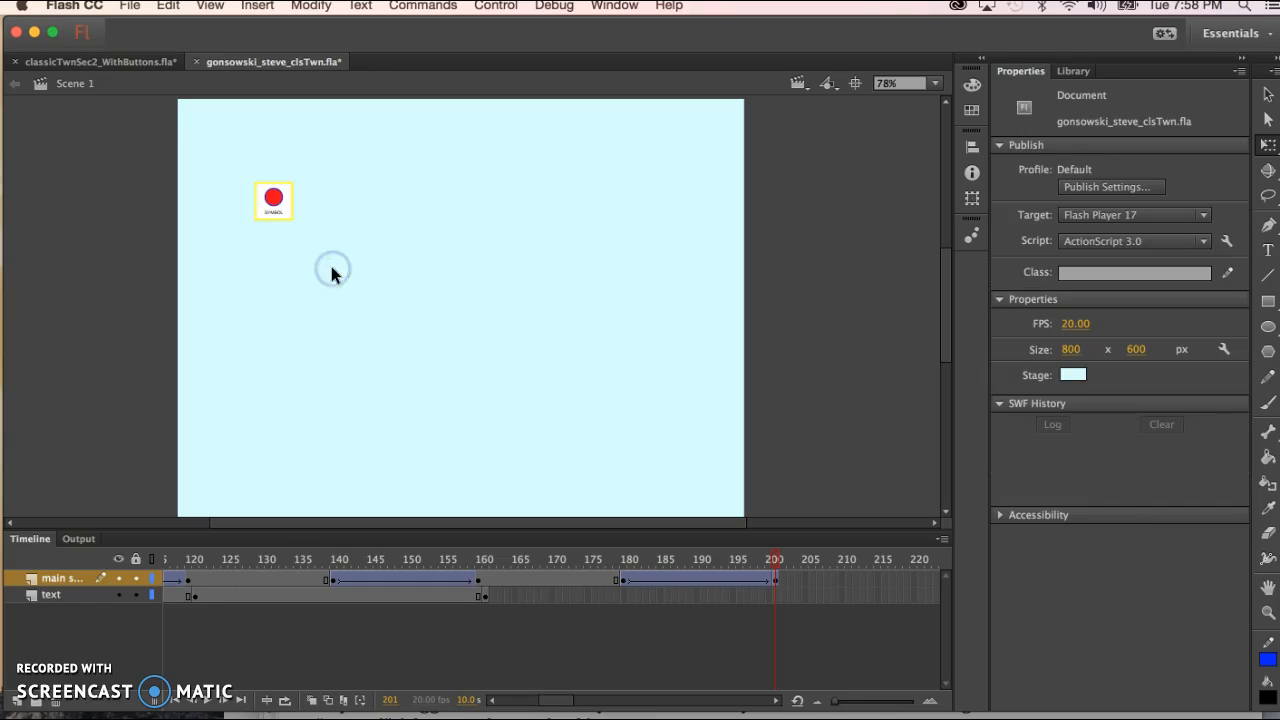
click(278, 201)
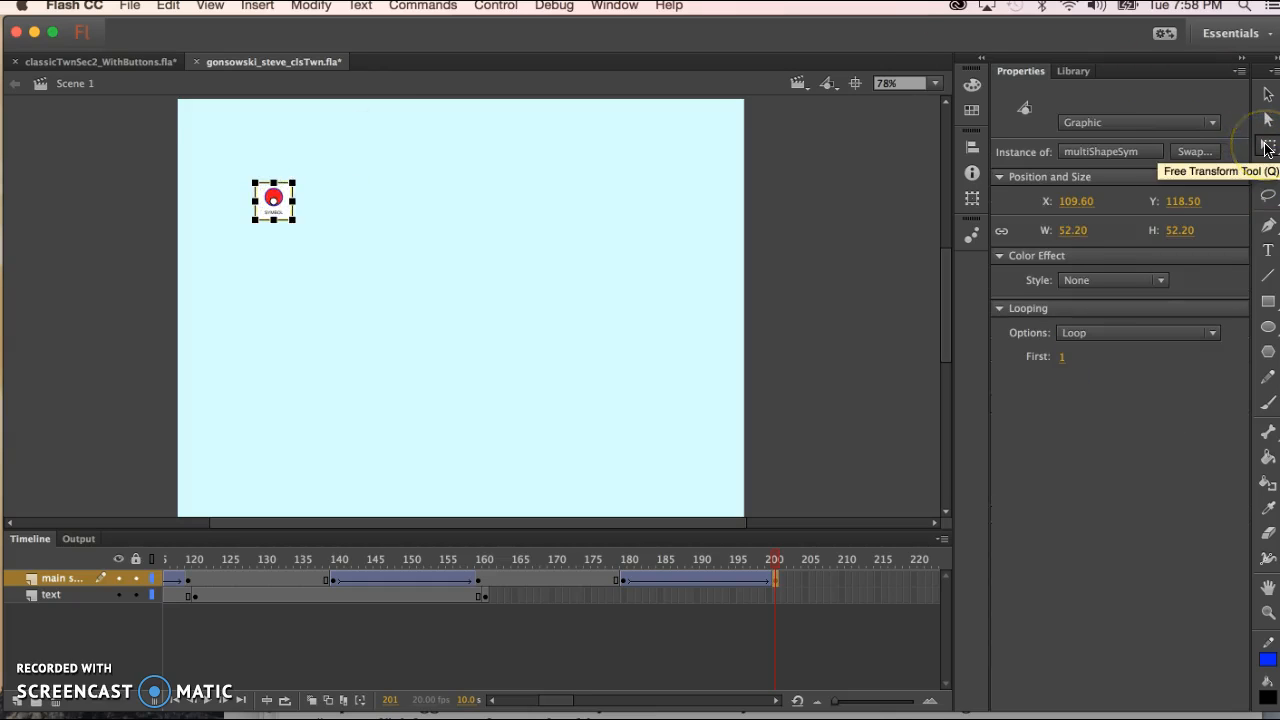
click(1266, 148)
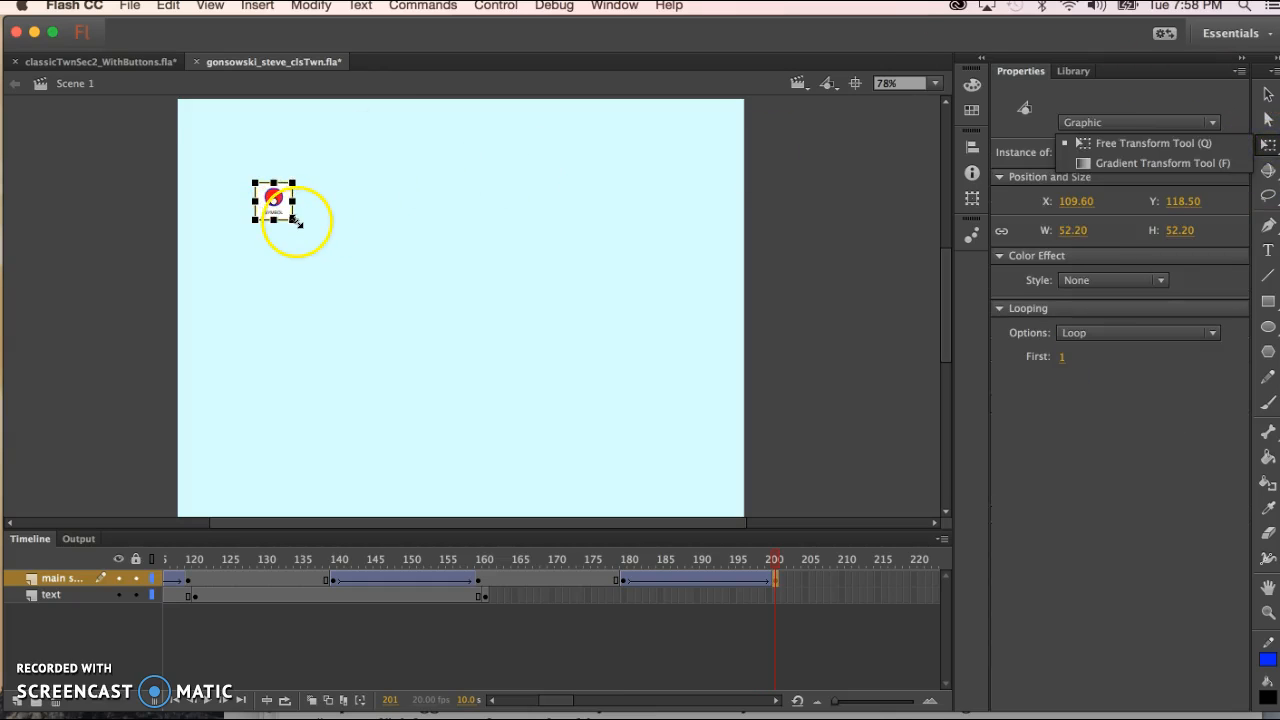
drag(291, 217, 366, 286)
mouse_move(389, 302)
mouse_down()
mouse_move(414, 334)
mouse_move(381, 282)
mouse_up()
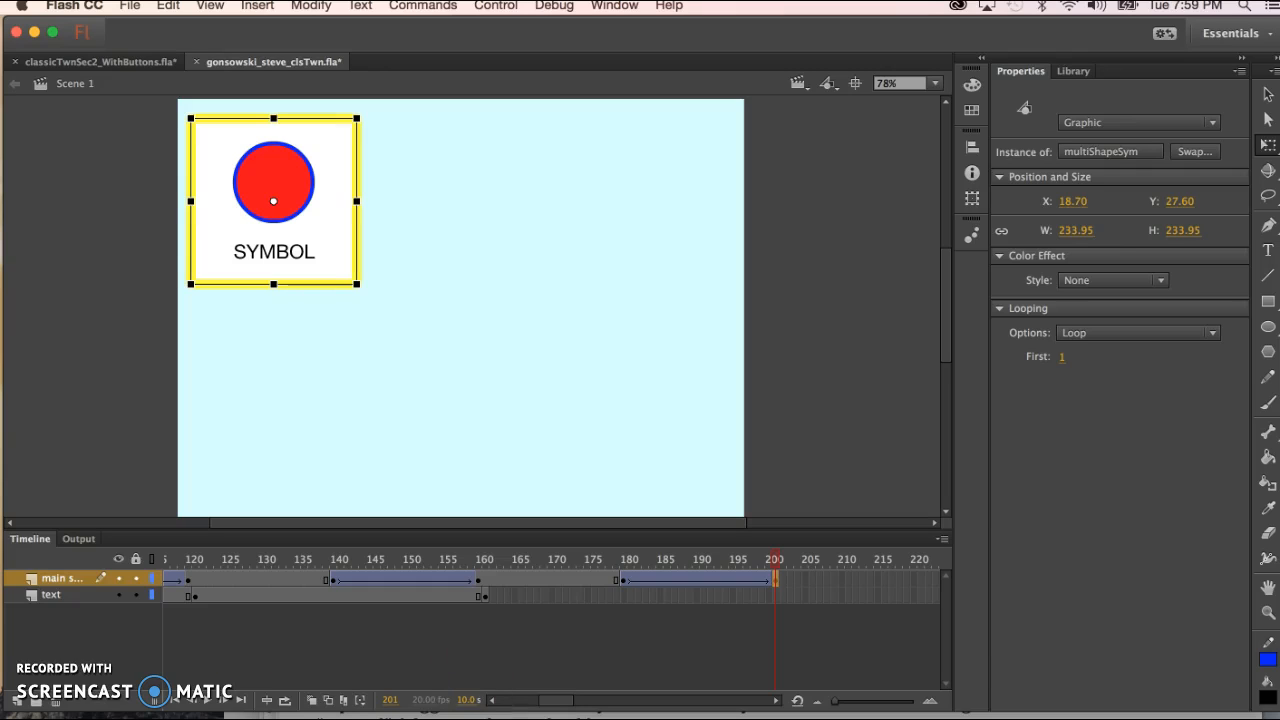
Select the text layer's keyframe at frame 161, and copy the line "I can uniformly scale up" from classicTwProject.docx in Word
click(482, 594)
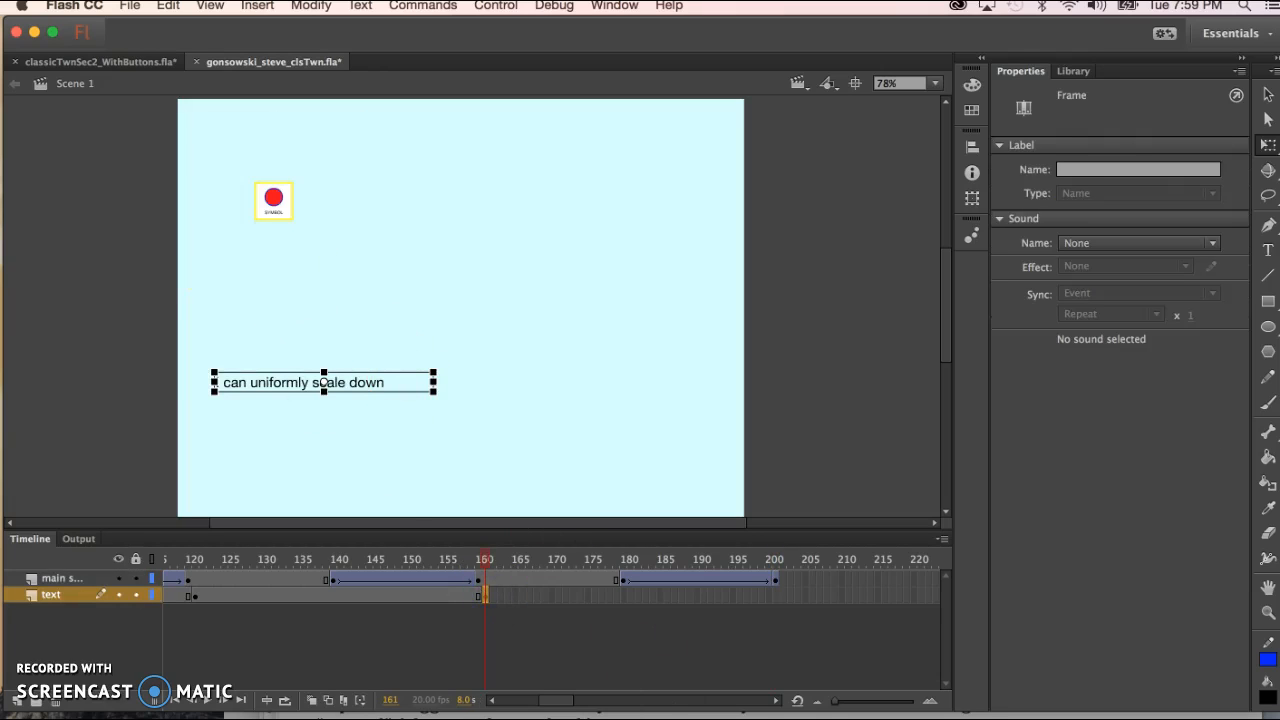
key(super+Tab)
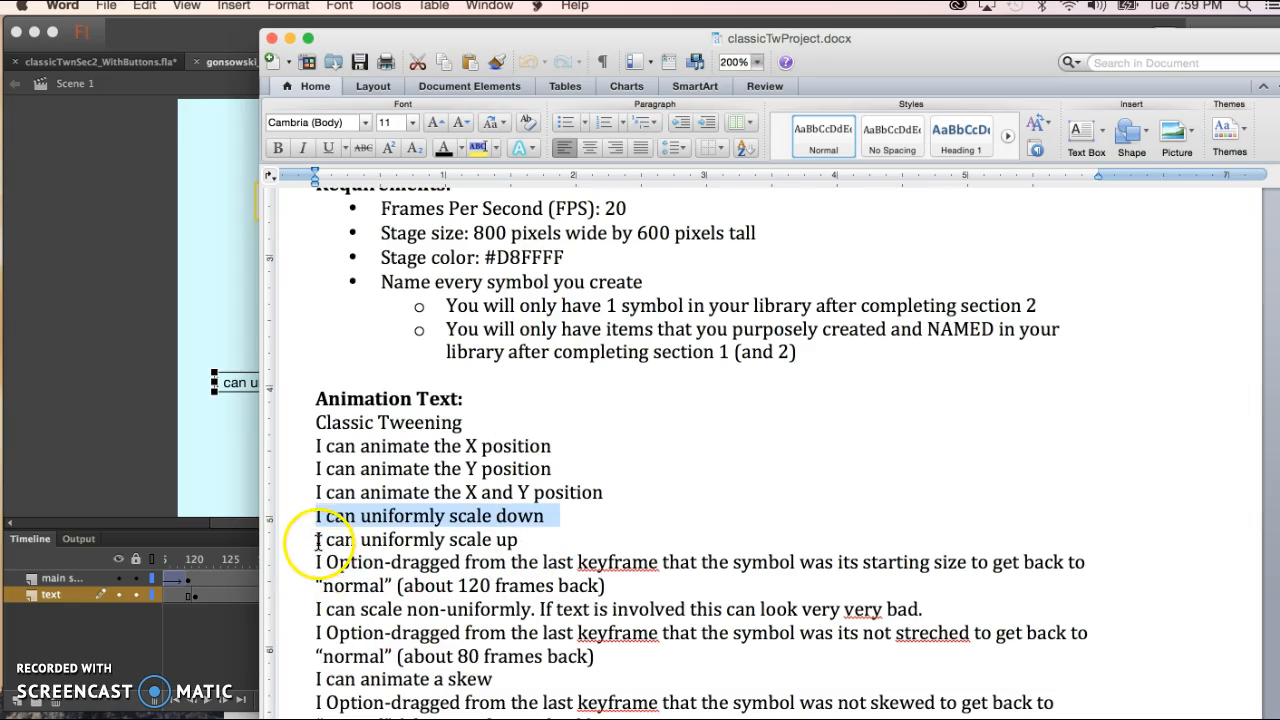
click(316, 538)
drag(316, 538, 537, 538)
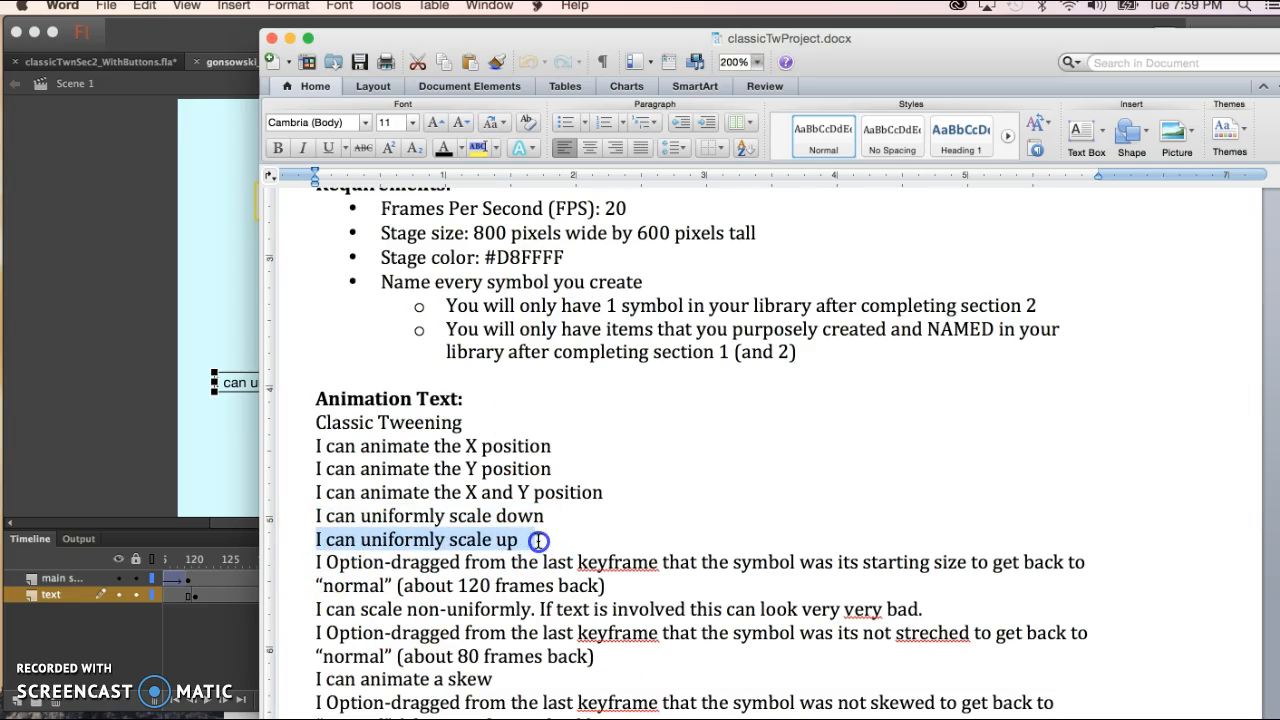
key(super+c)
Back in Flash, replace the caption at frame 161 with "I can uniformly scale up"
click(102, 413)
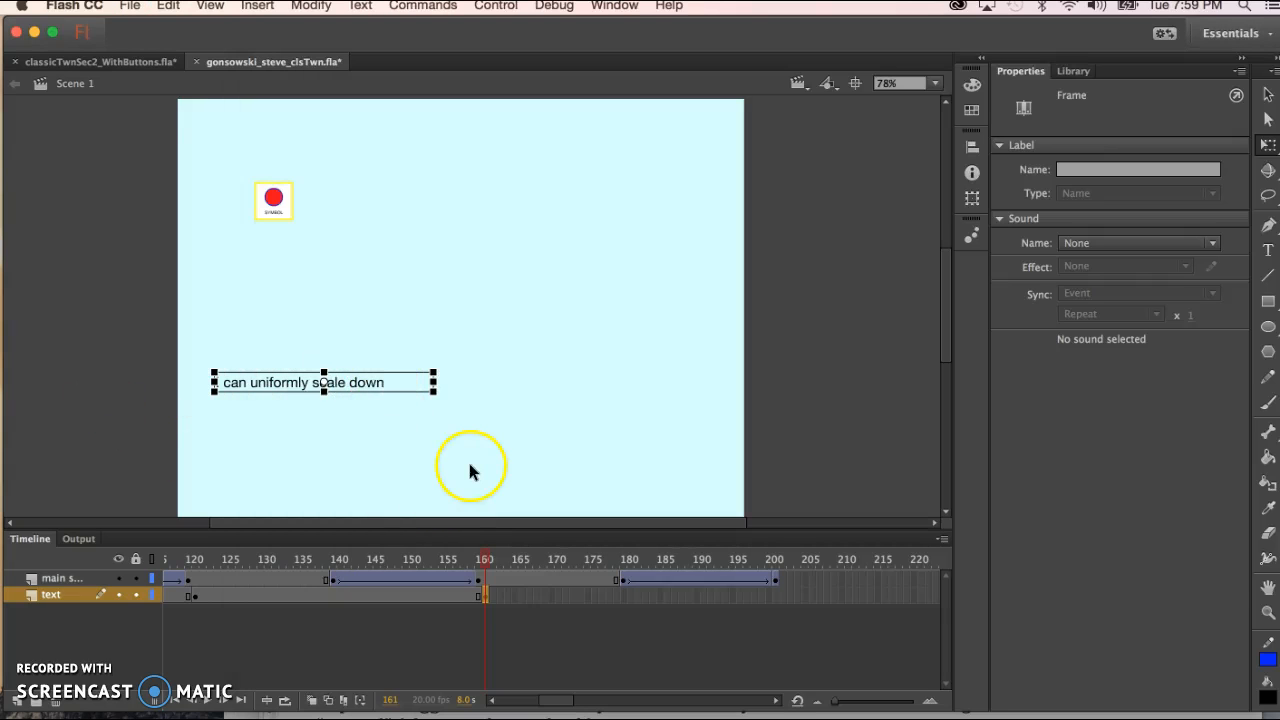
double_click(378, 385)
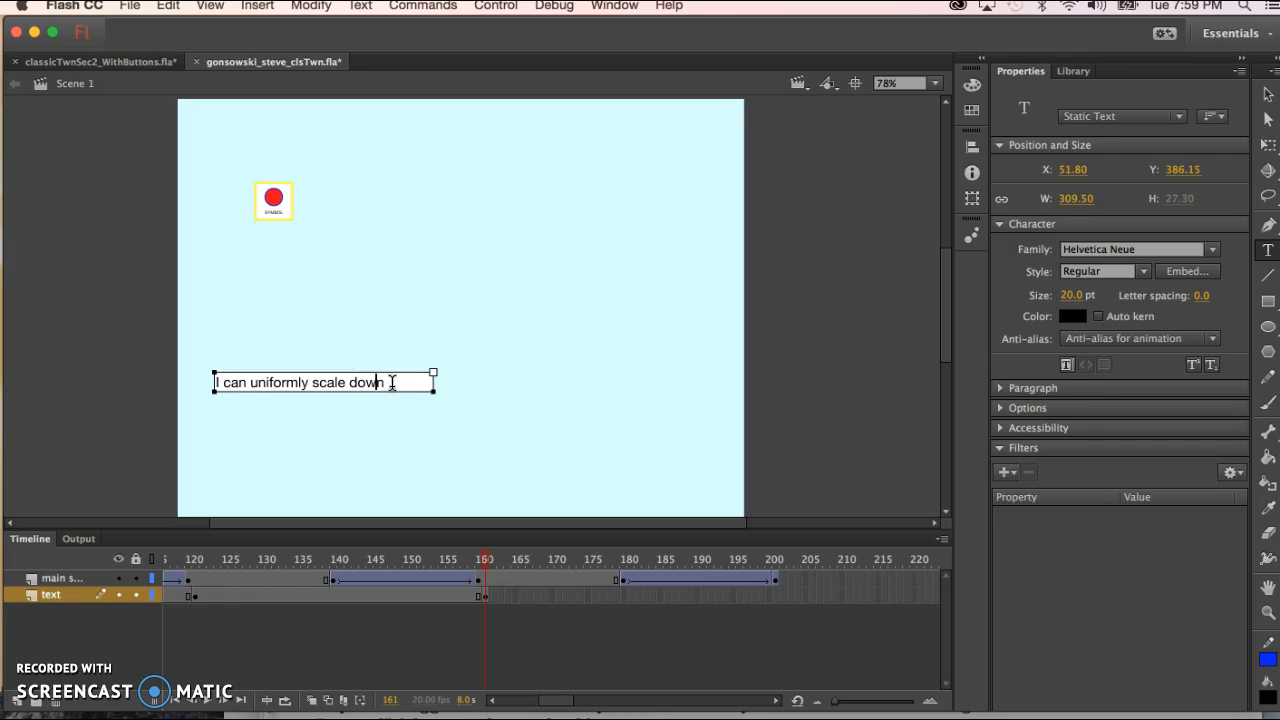
click(396, 382)
key(Left)
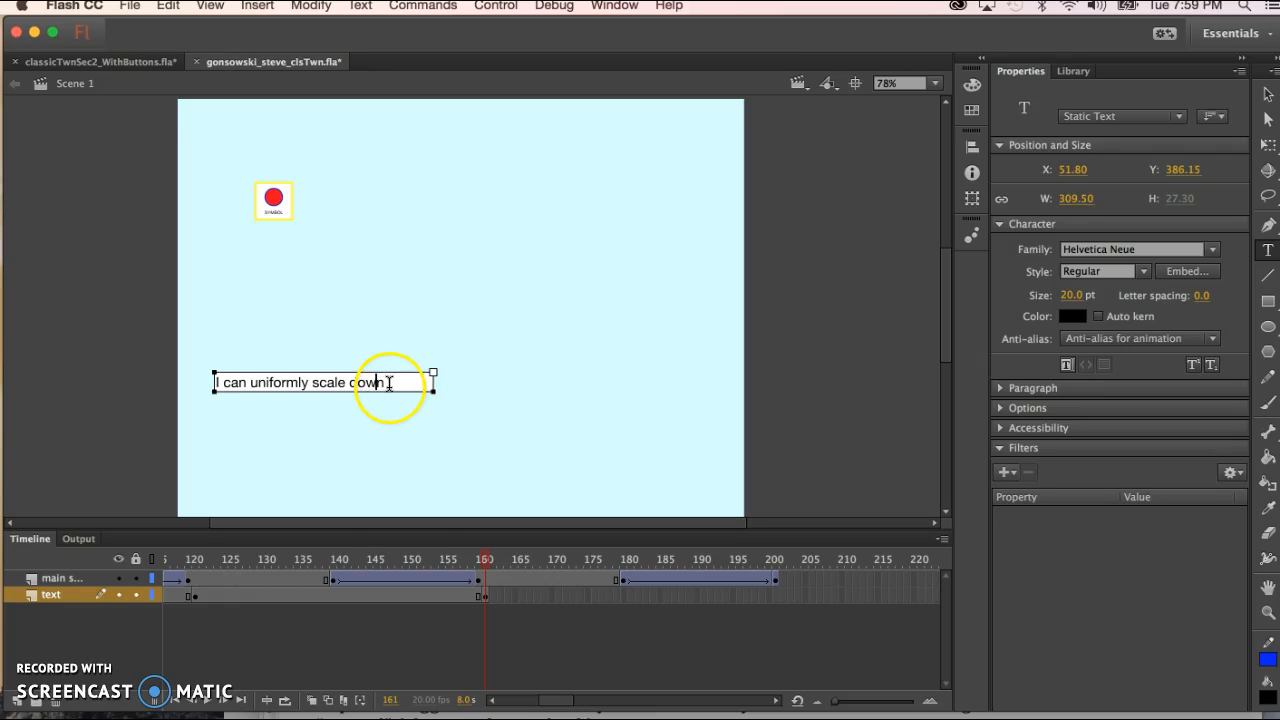
drag(390, 384, 211, 383)
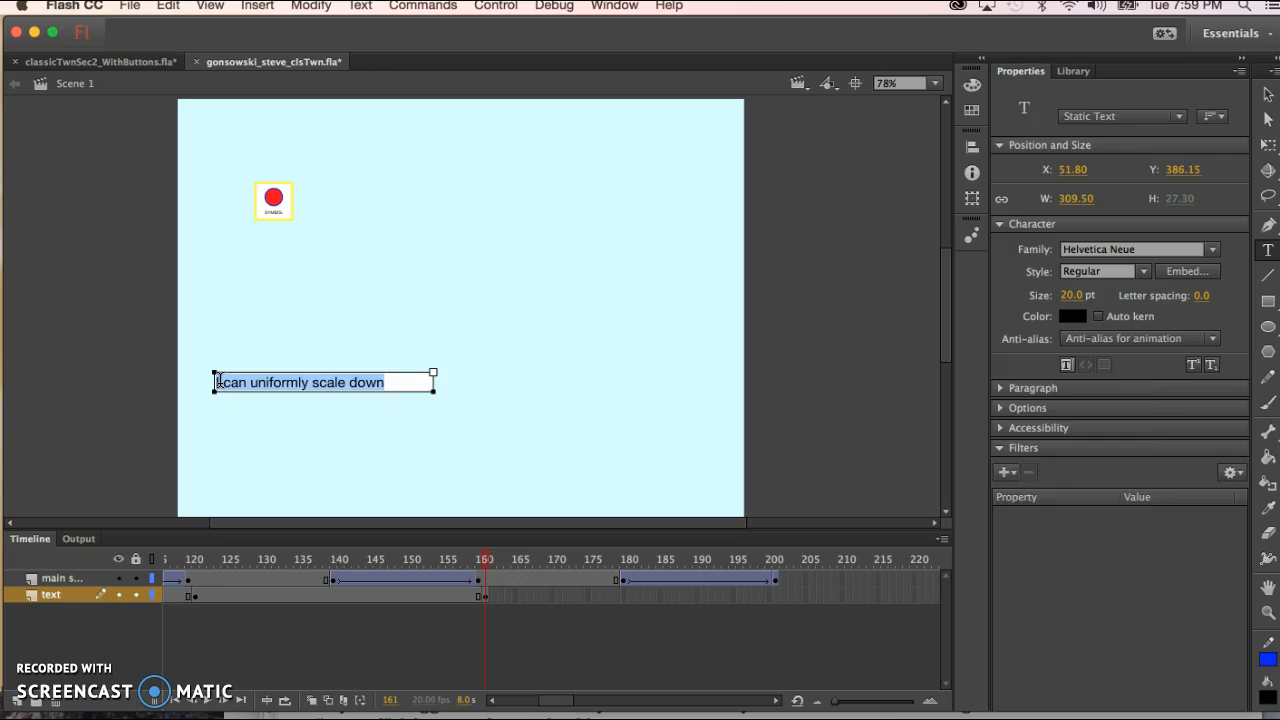
text(I can uniformly scale up)
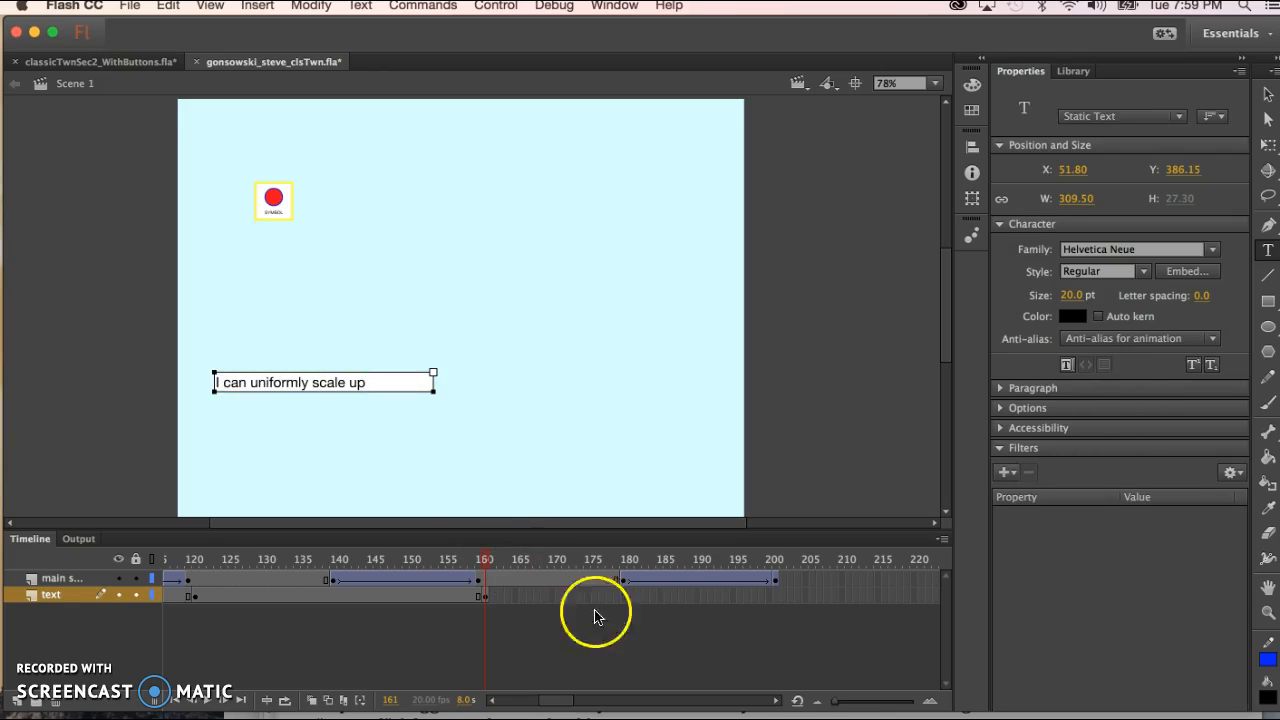
Insert a keyframe at frame 202 on the text layer, extending the scale-up caption through frame 201, and move the playhead to frame 201
click(782, 595)
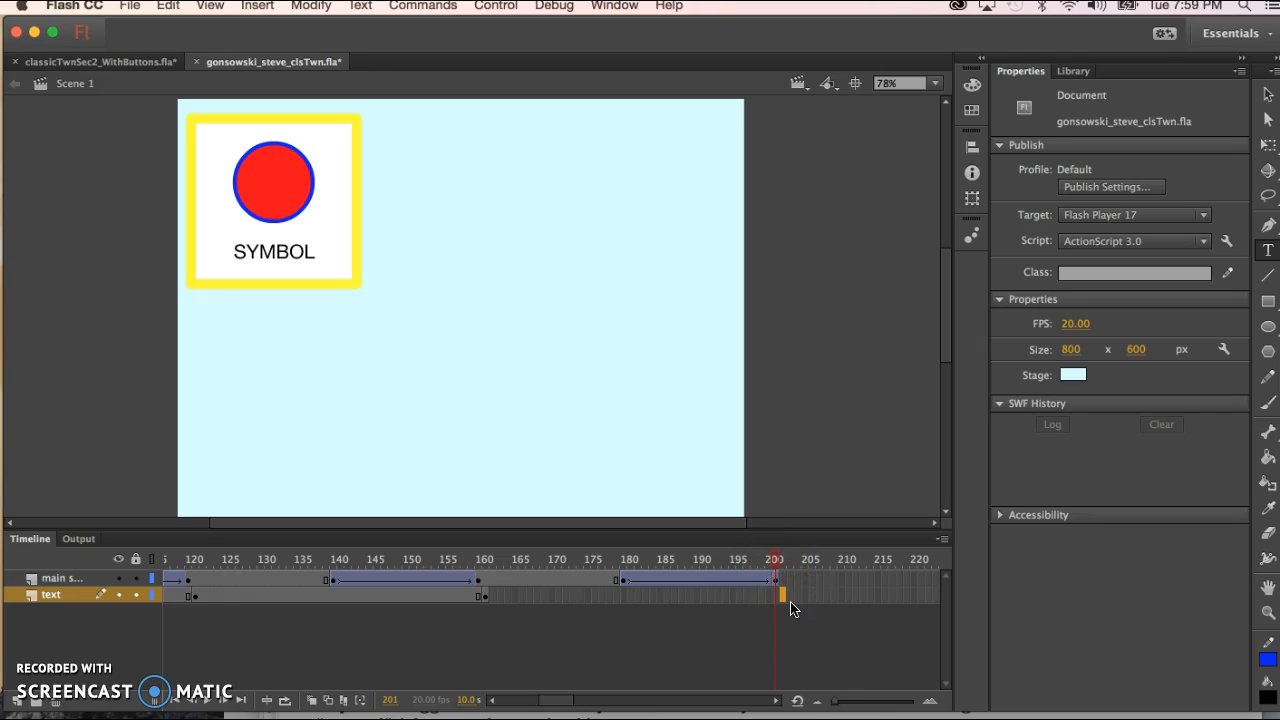
click(790, 598)
mouse_move(780, 562)
mouse_down()
mouse_move(320, 572)
mouse_move(777, 562)
mouse_up()
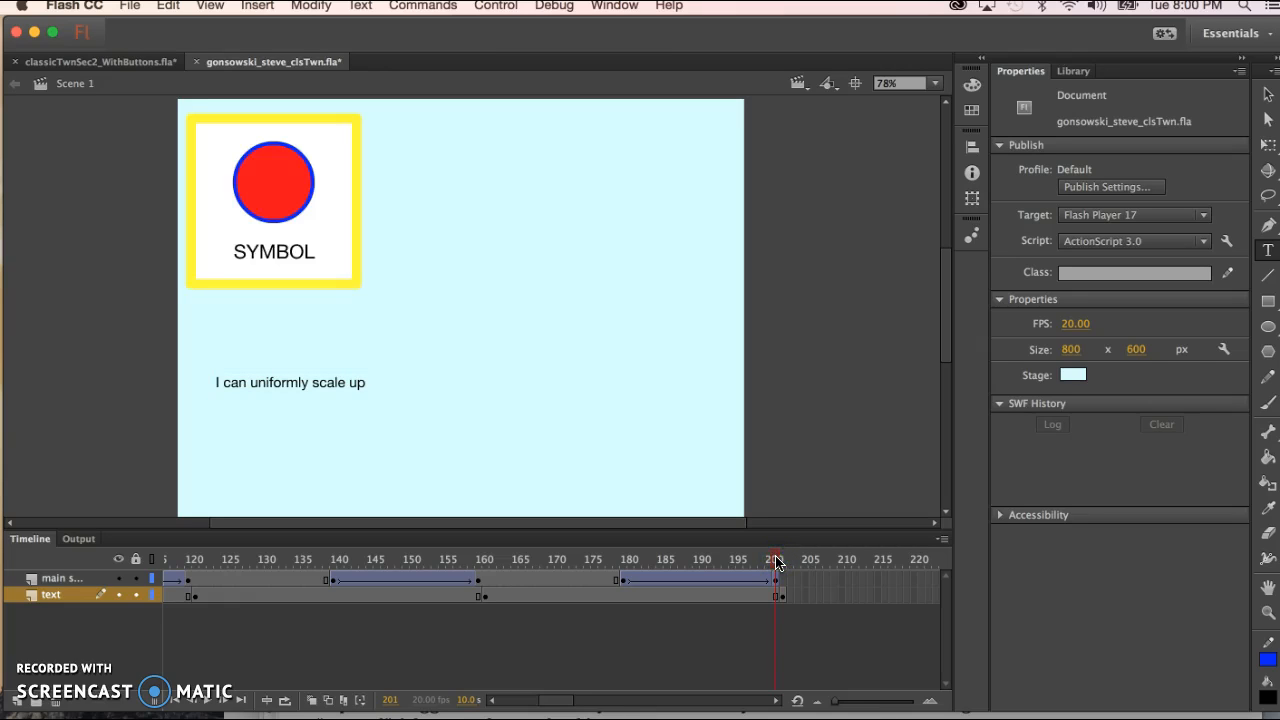